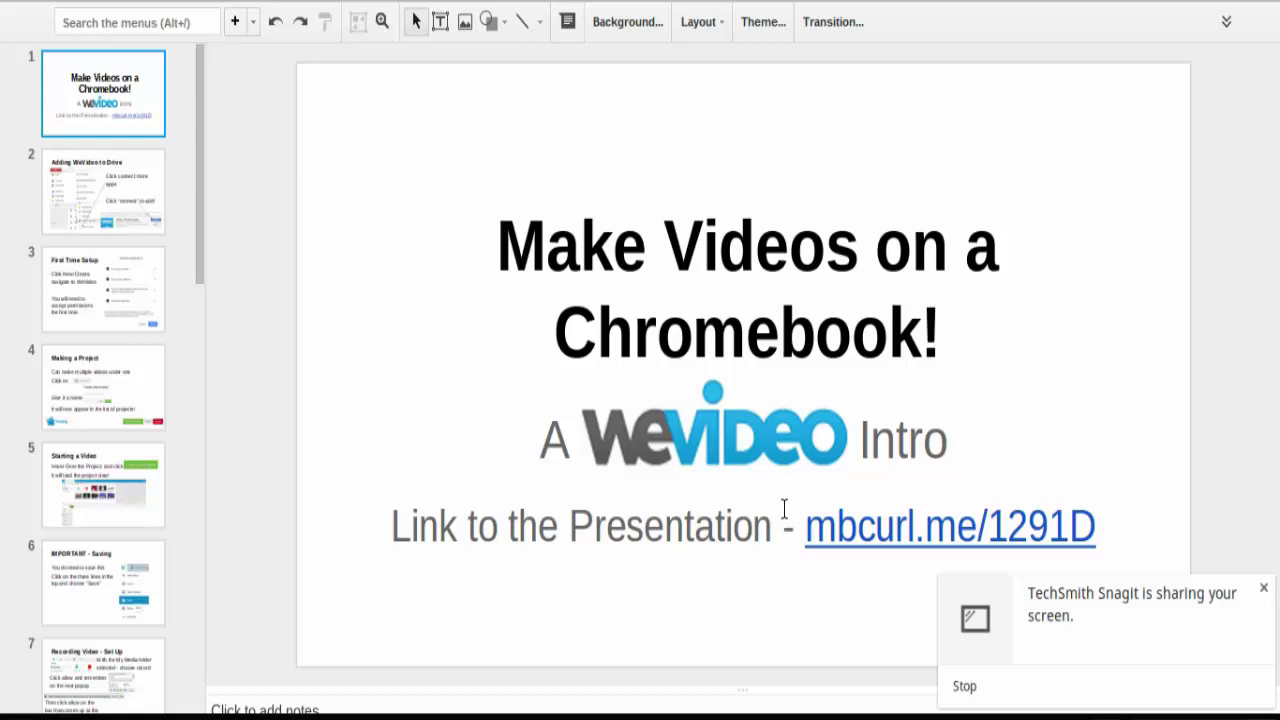
Select the presentation link and title text, then browse the Starting a Video through Recording Video slides.
left_click_drag(797, 535, 1106, 520)
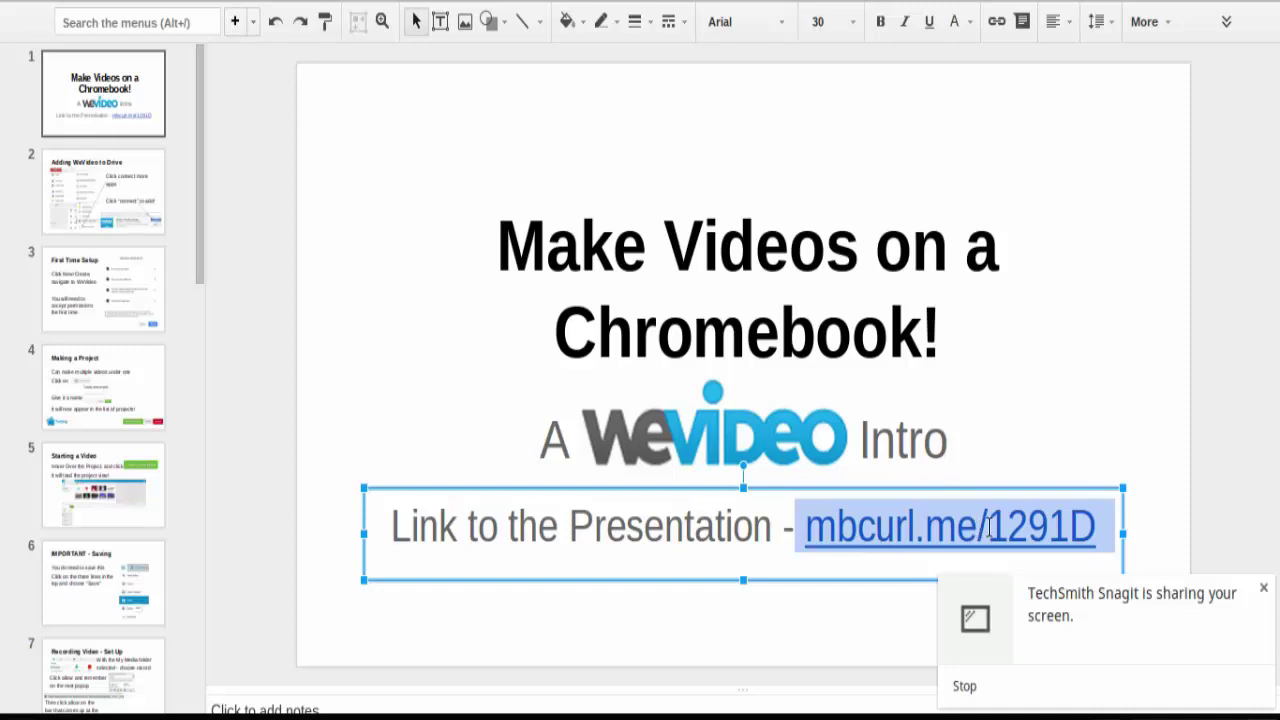
left_click(410, 314)
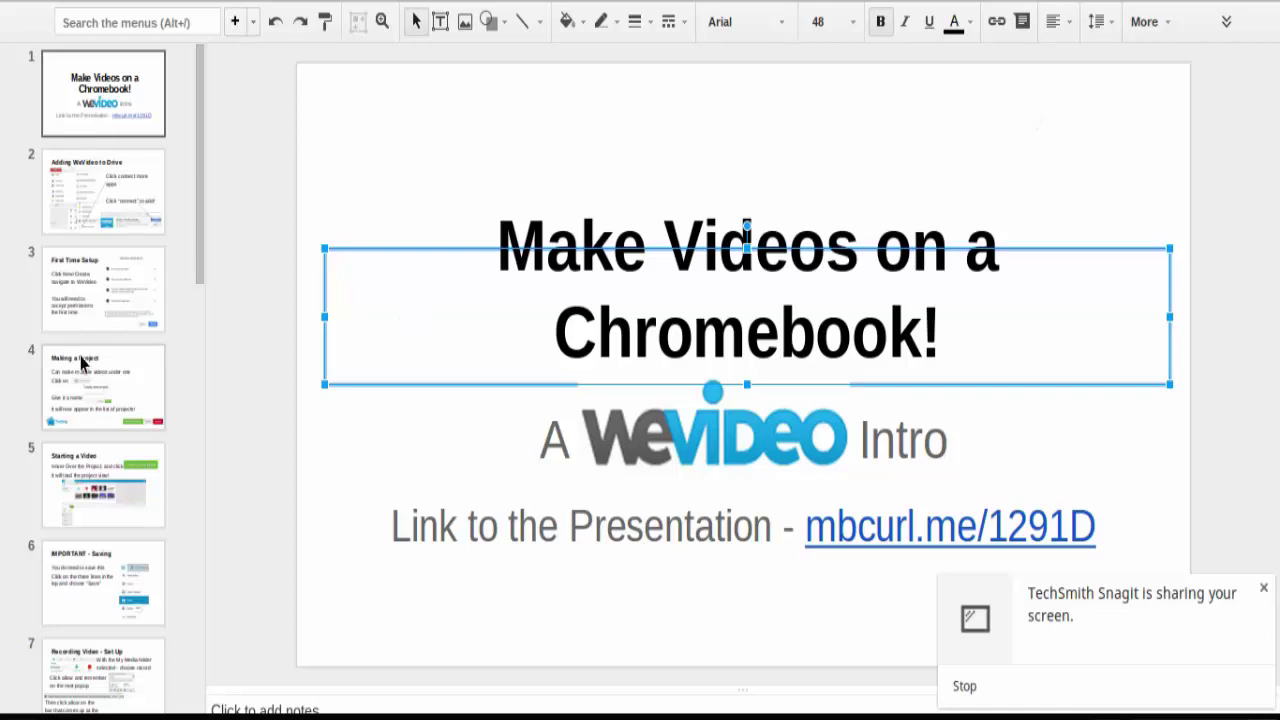
left_click(81, 519)
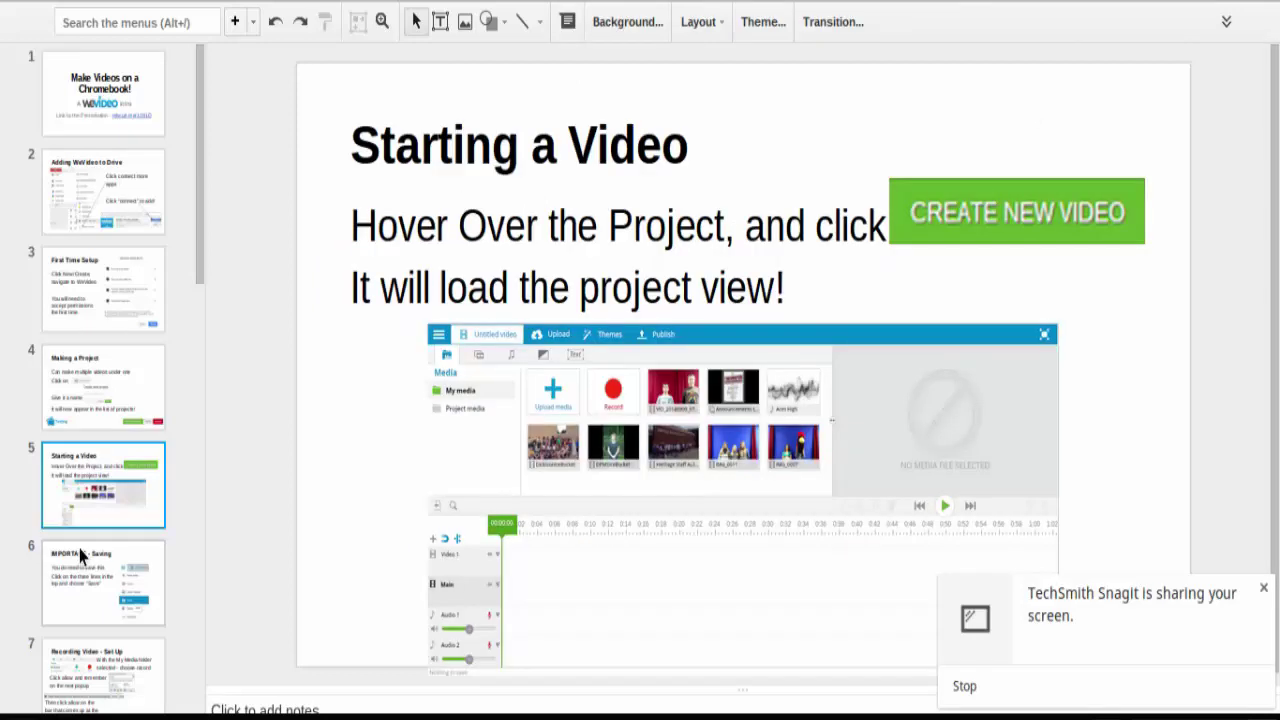
left_click(82, 580)
left_click(60, 665)
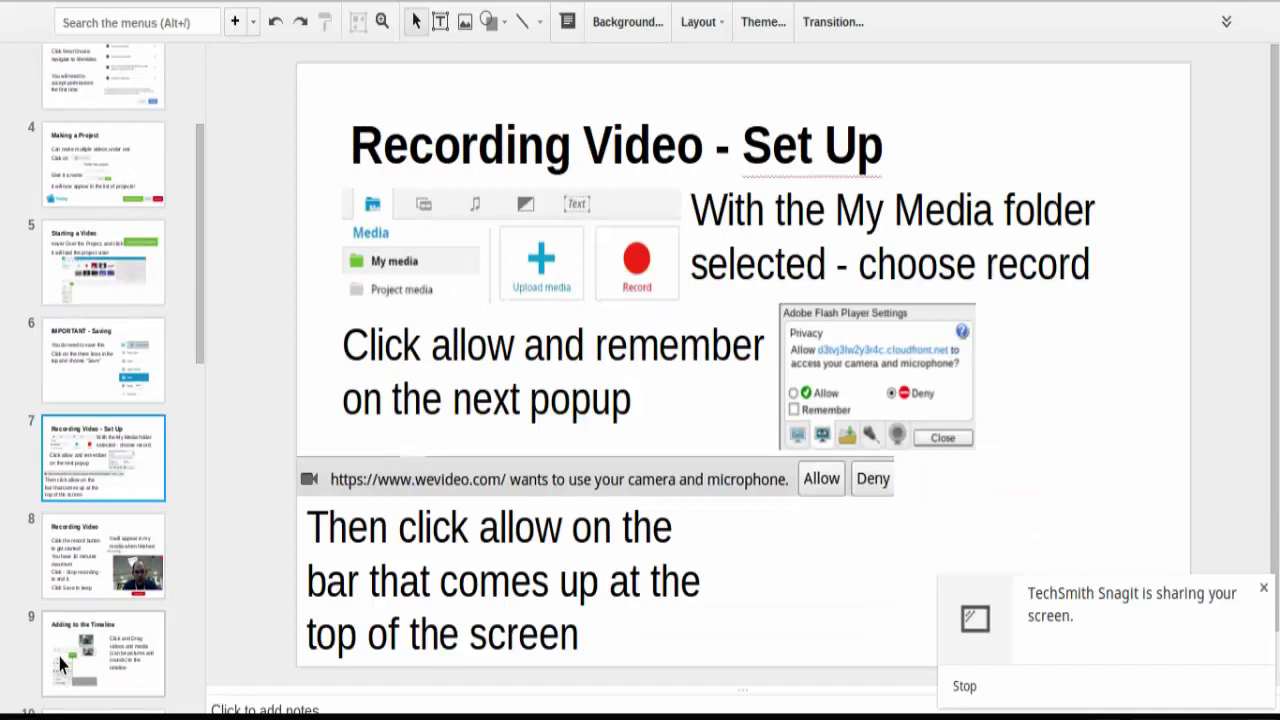
left_click(65, 545)
scroll(65, 545, "up", 2)
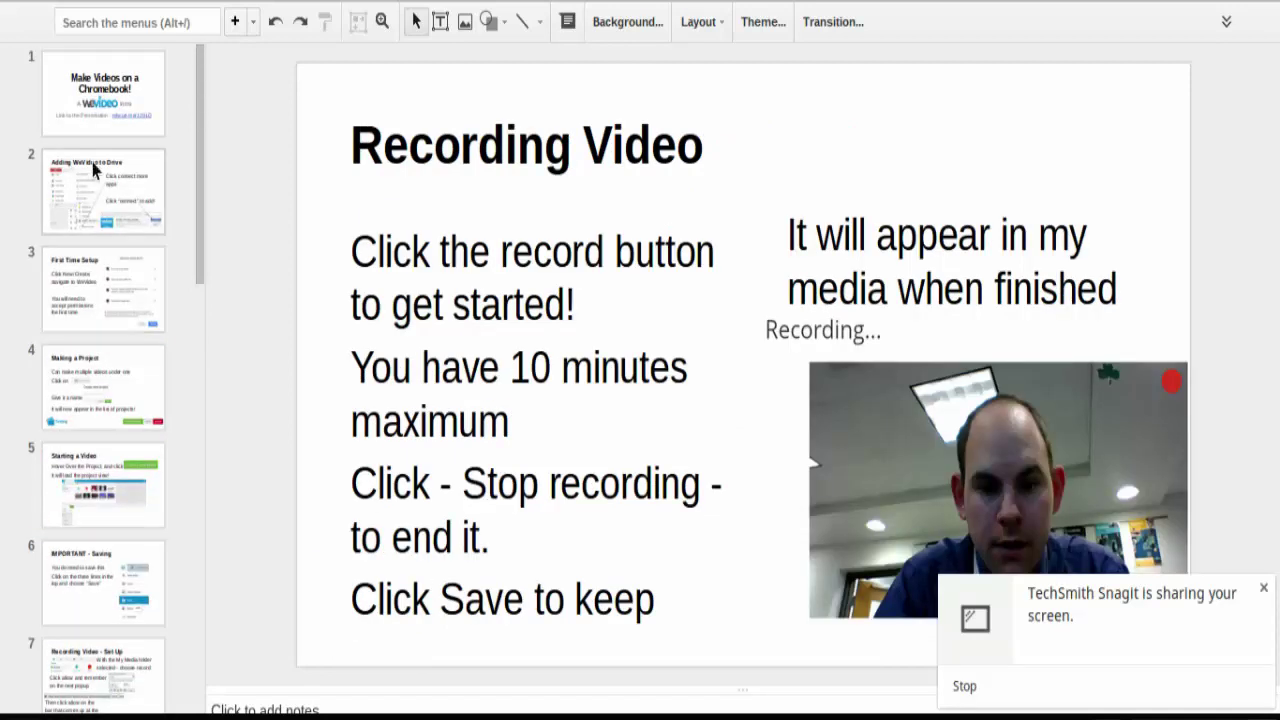
Return to the 'Adding WeVideo to Drive' slide and dismiss the screen-sharing notification.
left_click(90, 207)
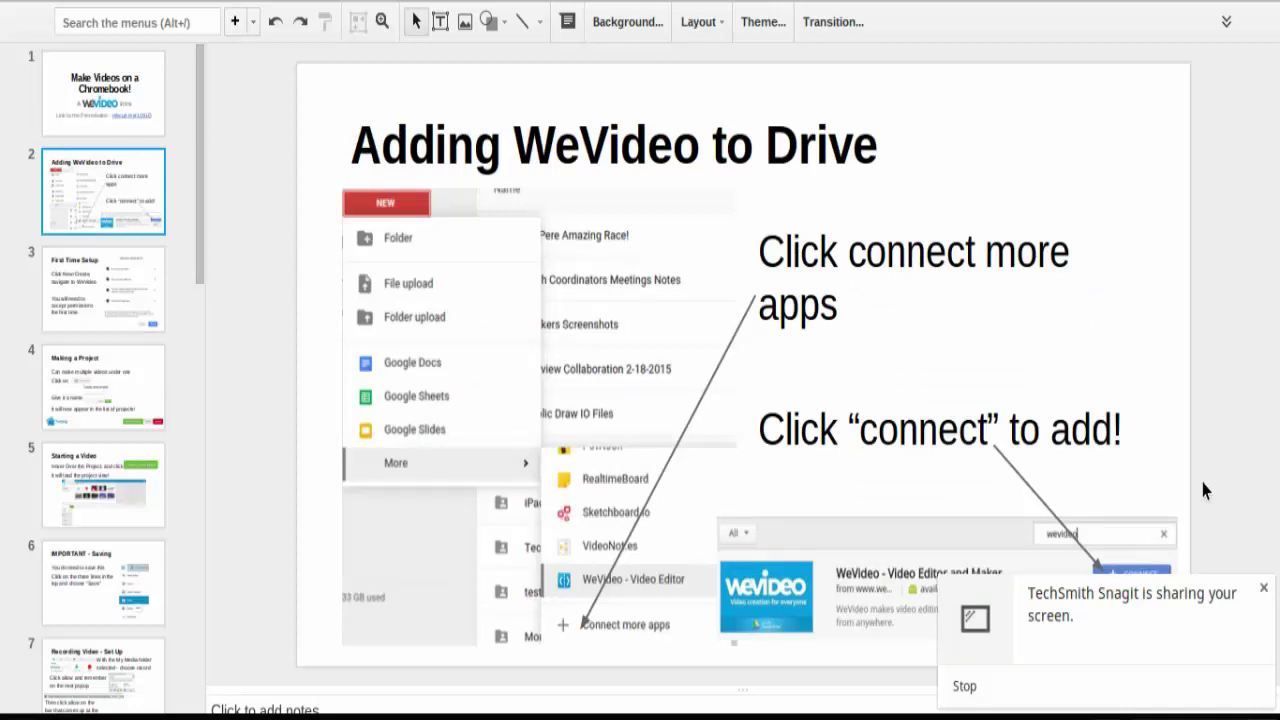
key("Down")
key("Up")
left_click(1264, 588)
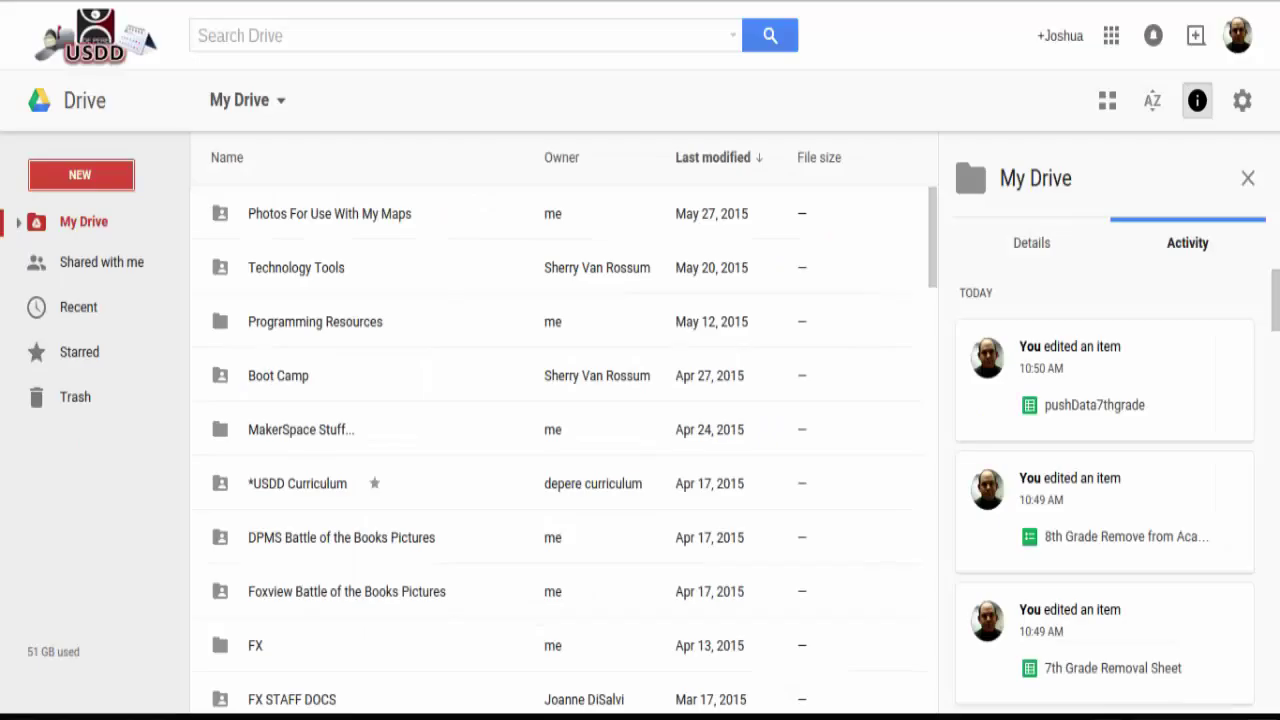
From Drive's NEW menu, scroll the More apps list down to reach WeVideo.
left_click(105, 180)
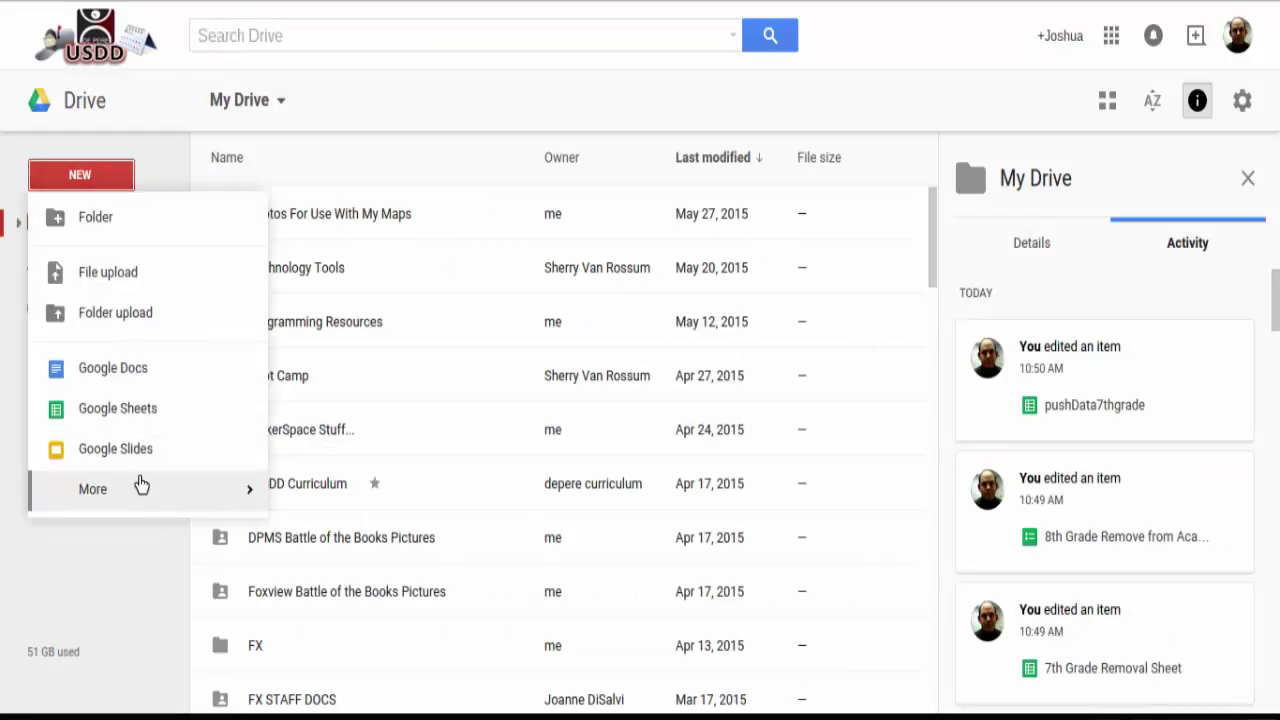
mouse_move(143, 489)
scroll(457, 600, "down", 5)
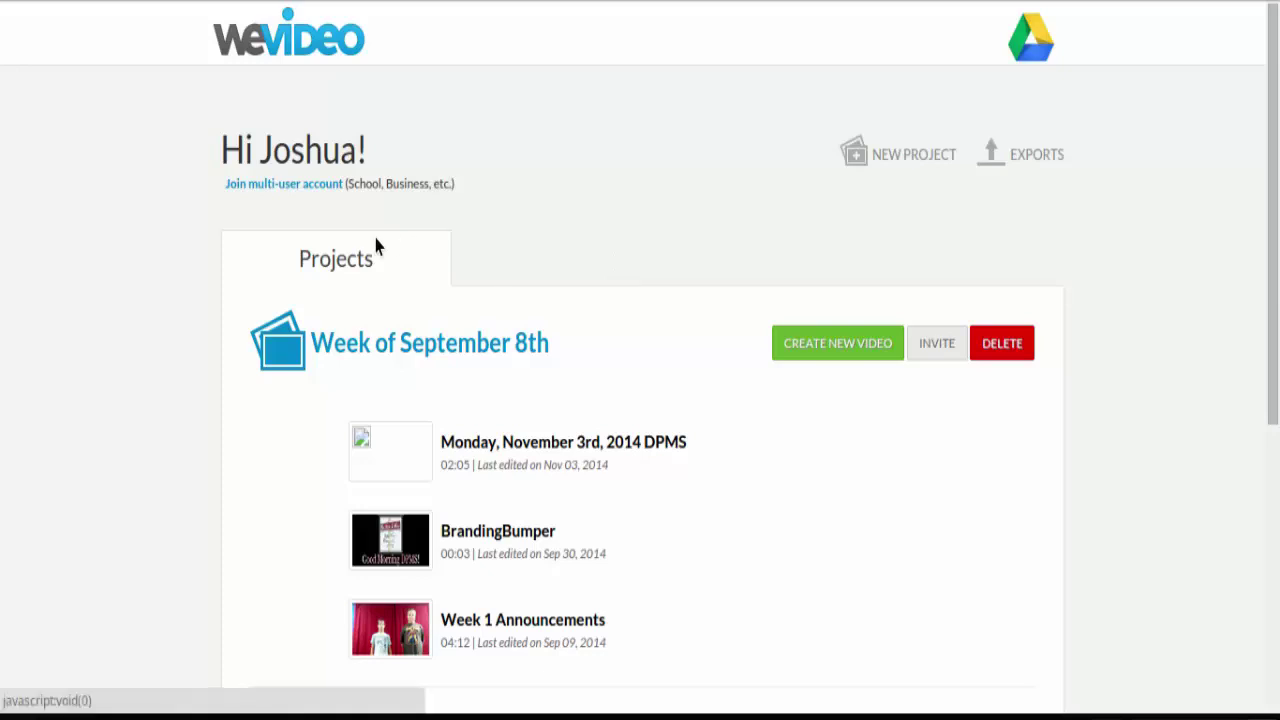
Create a new project named 'TEsting for Video' and scroll down to it in the project list.
left_click(852, 170)
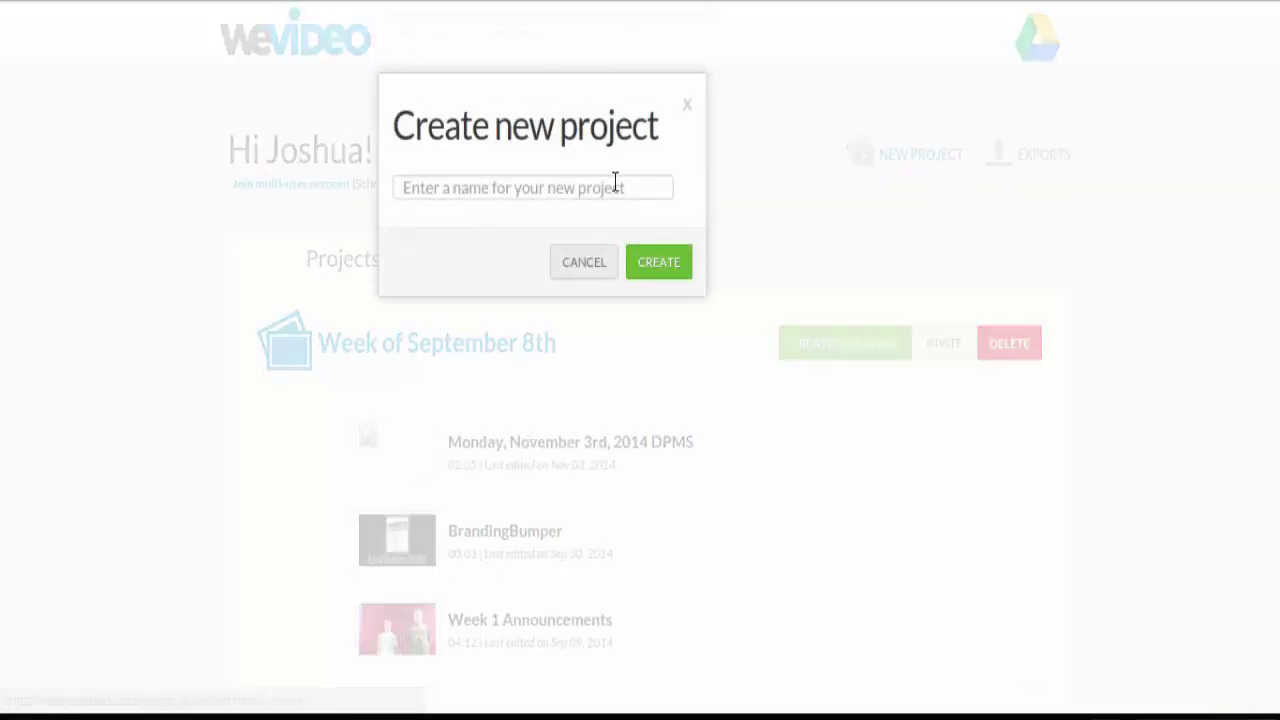
left_click(615, 184)
type("TEsting ")
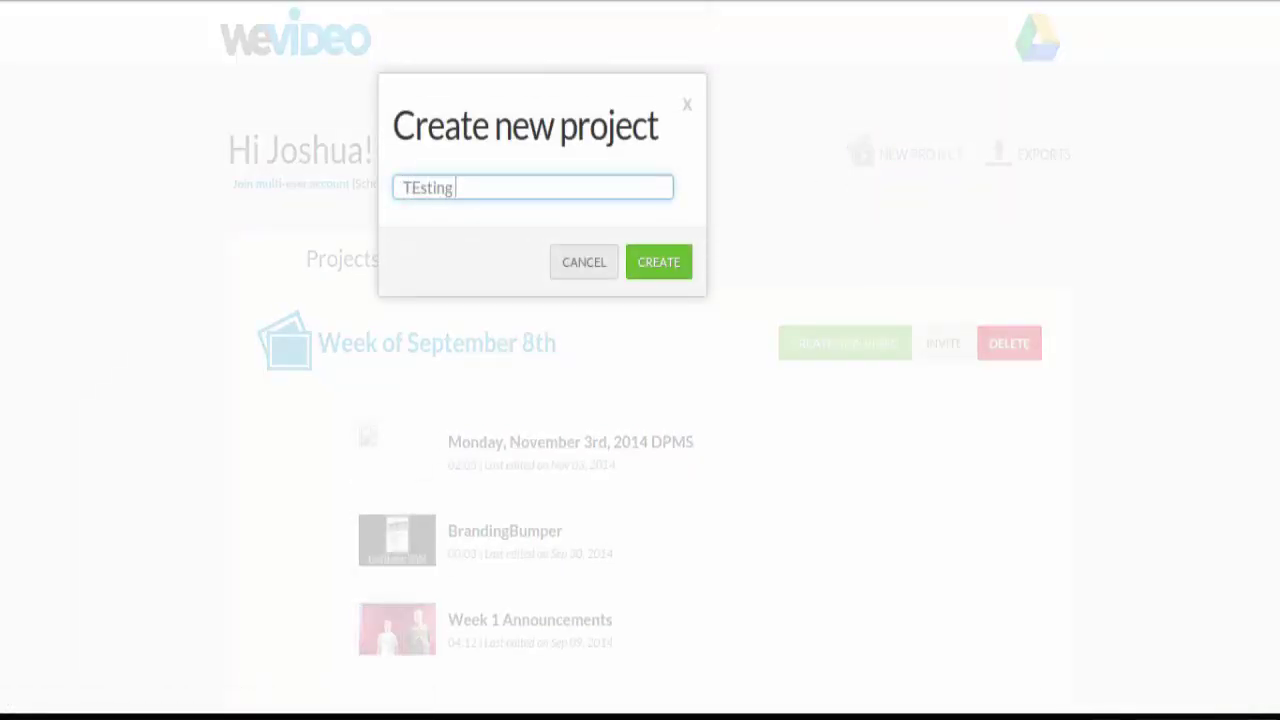
type("for Video")
left_click(668, 264)
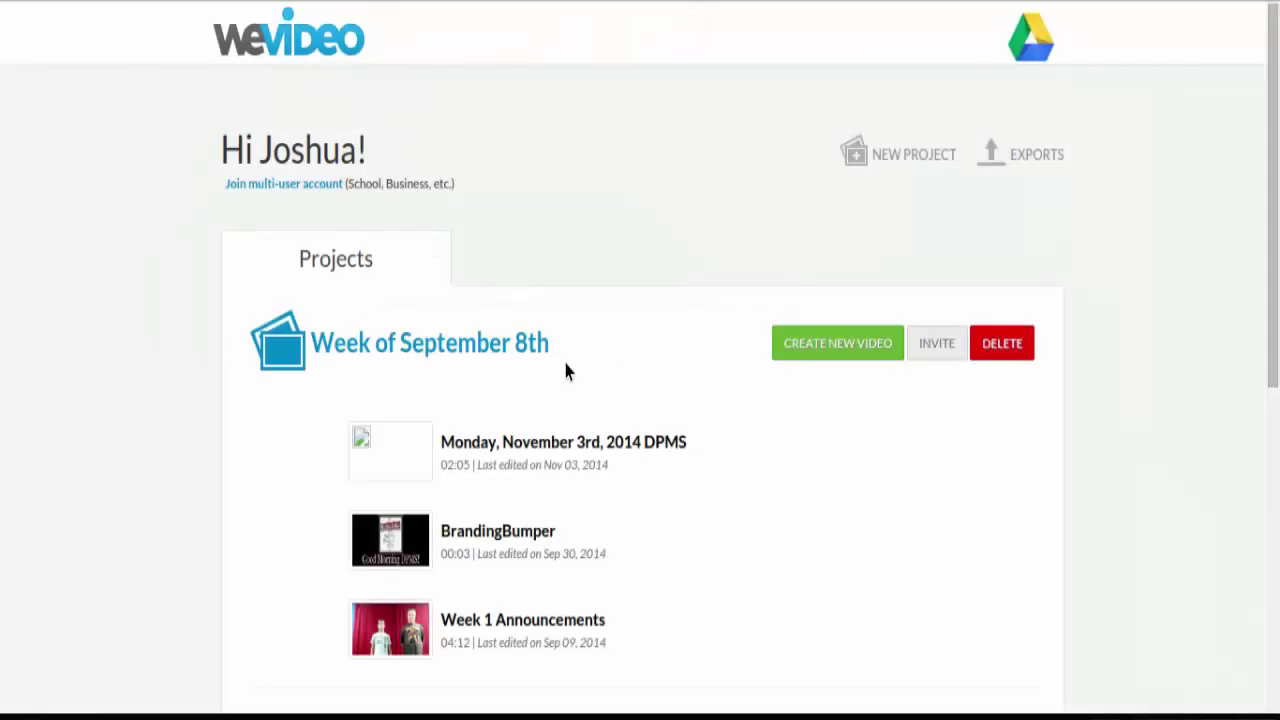
scroll(190, 351, "down", 5)
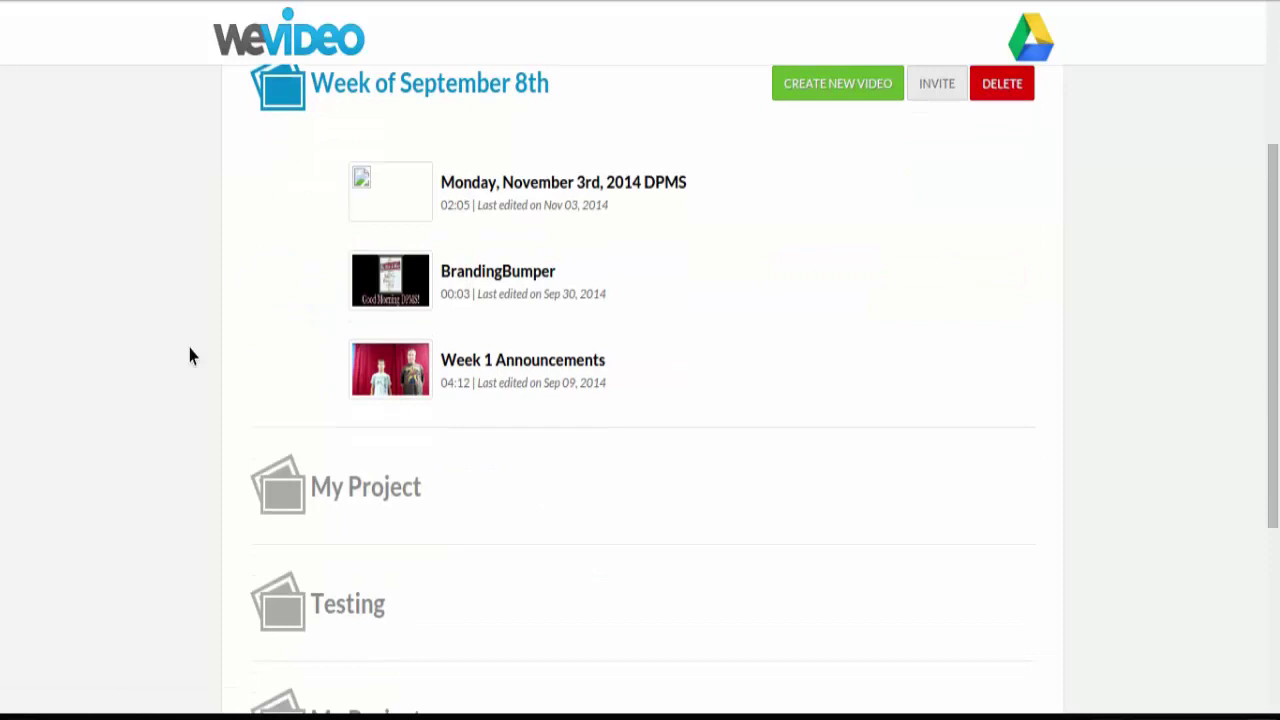
mouse_move(380, 617)
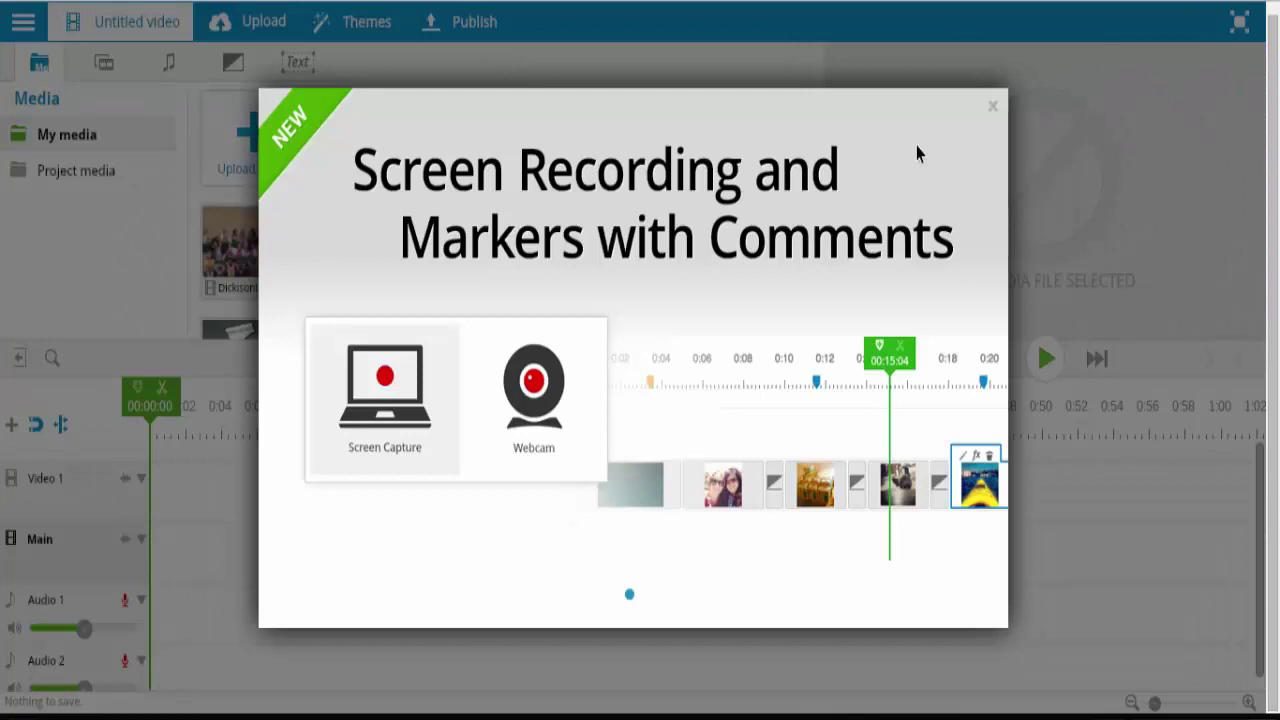
Close the what's-new announcement to reveal the My media library and empty timeline.
left_click(994, 112)
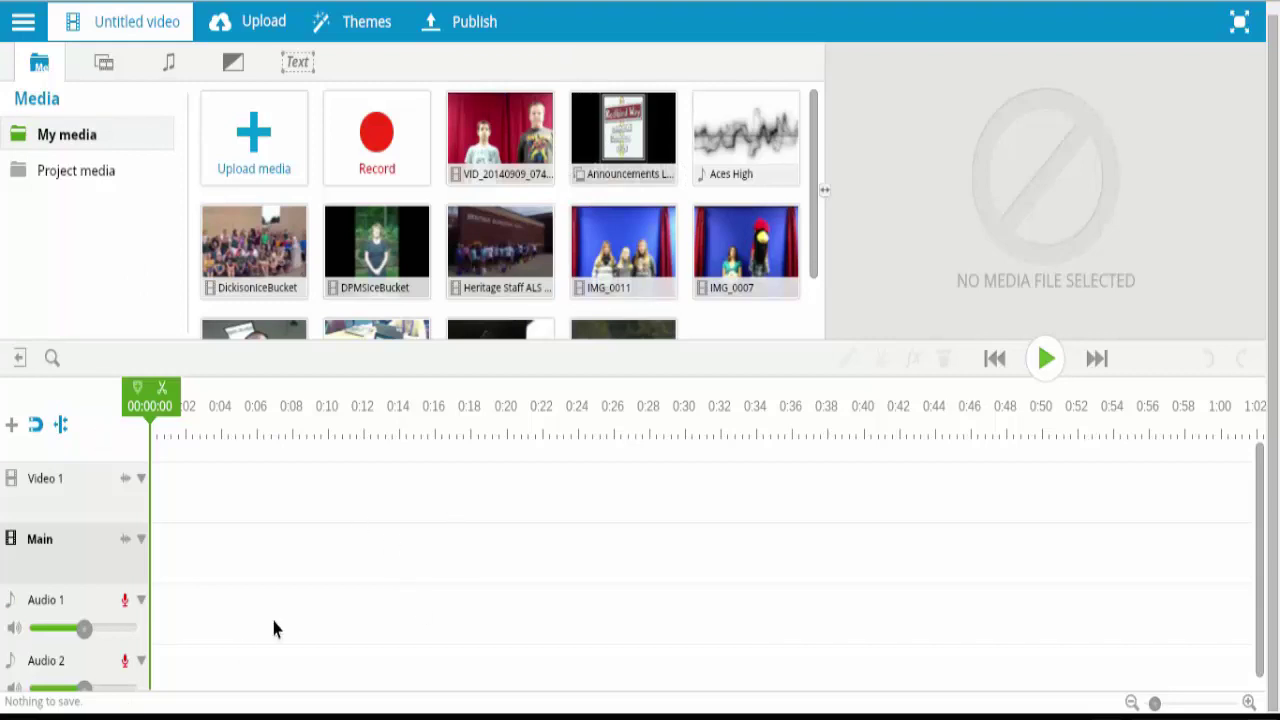
Switch the Untitled video to Storyboard mode from the main menu and confirm with Yes.
left_click(22, 22)
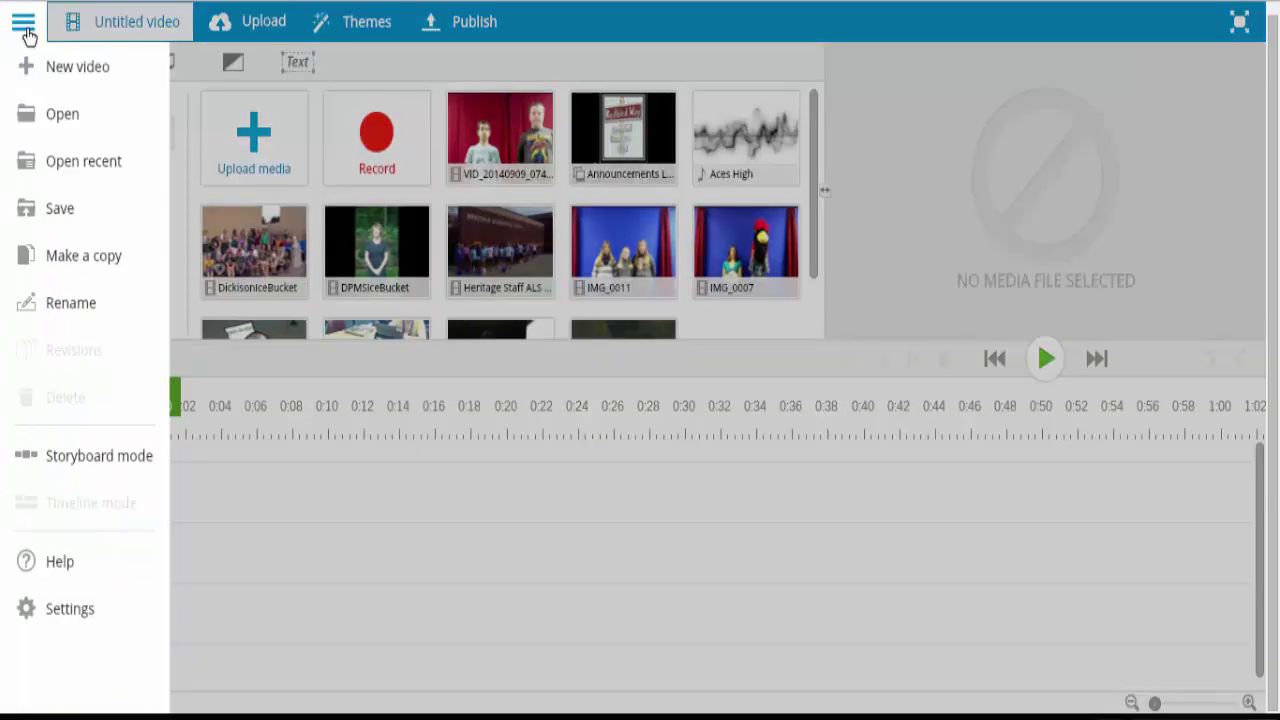
left_click(66, 454)
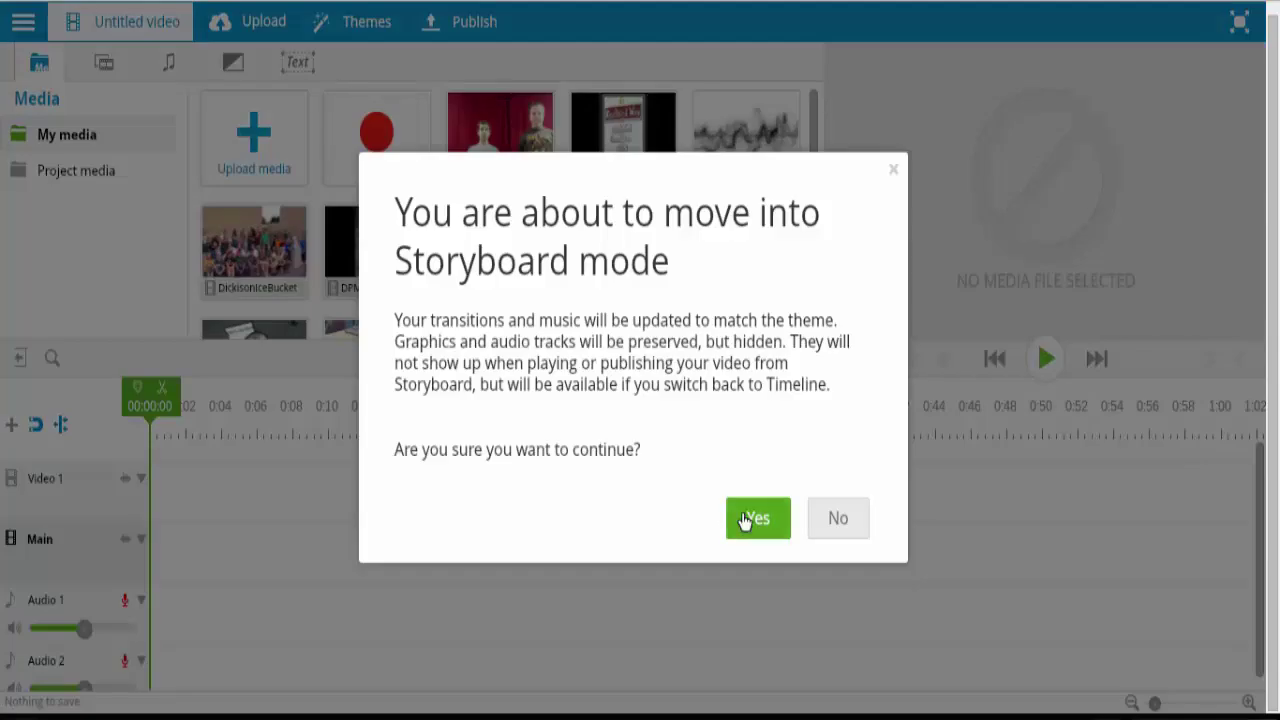
left_click(746, 532)
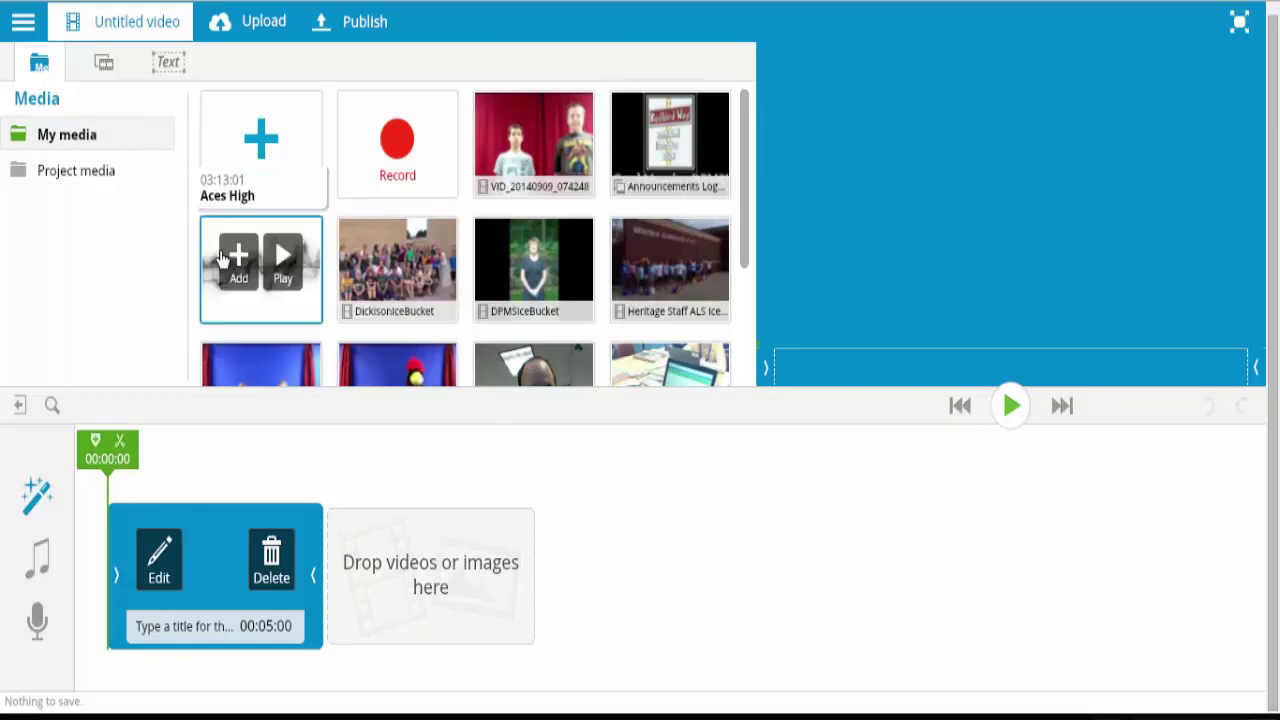
left_click(70, 170)
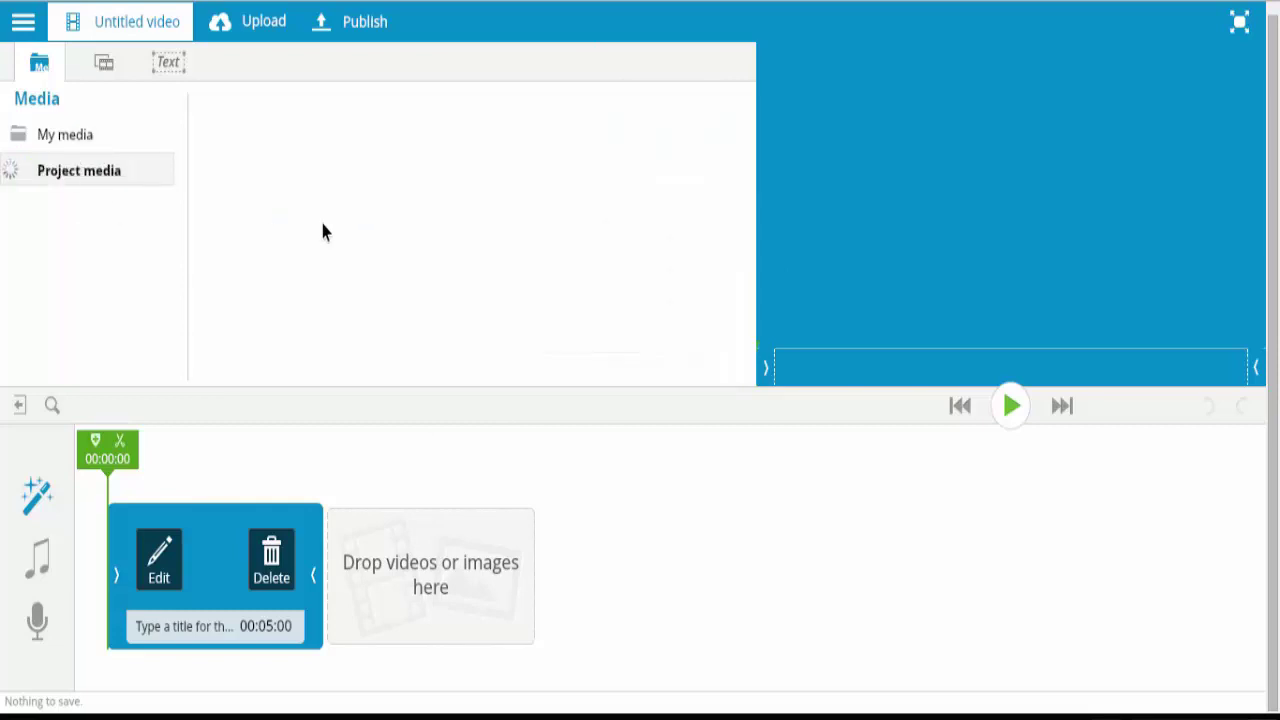
left_click(45, 134)
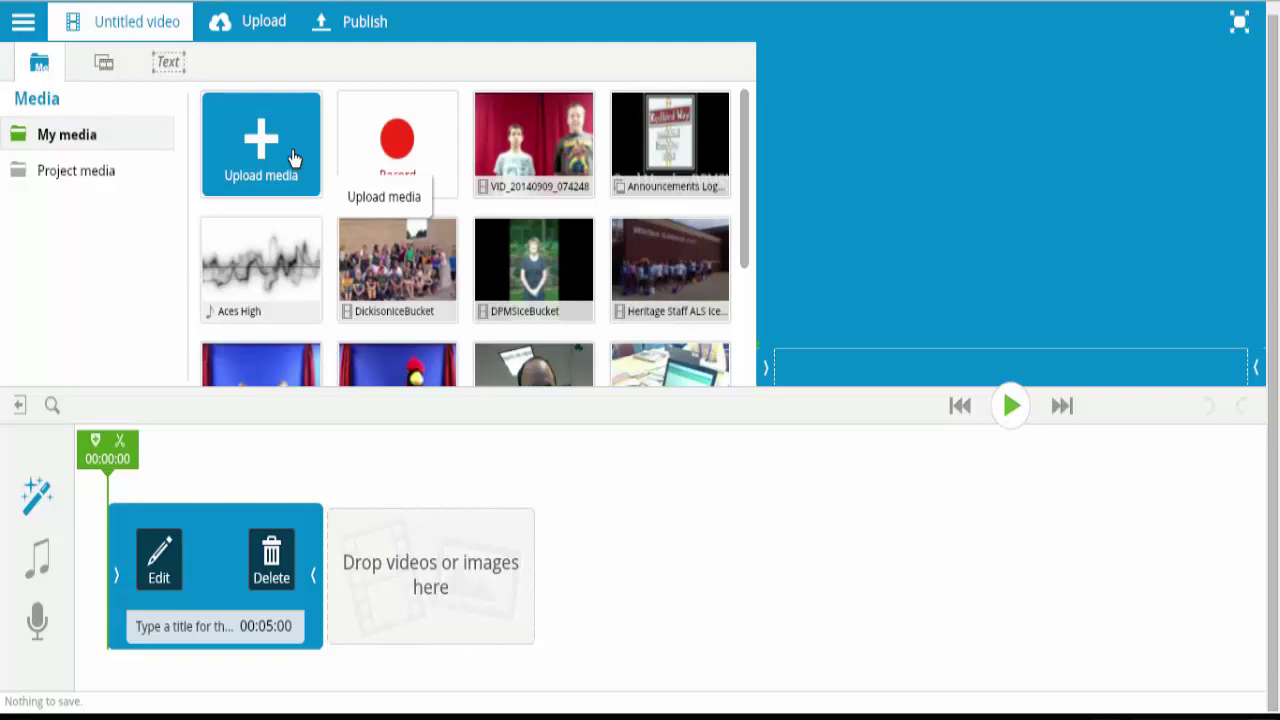
left_click(102, 66)
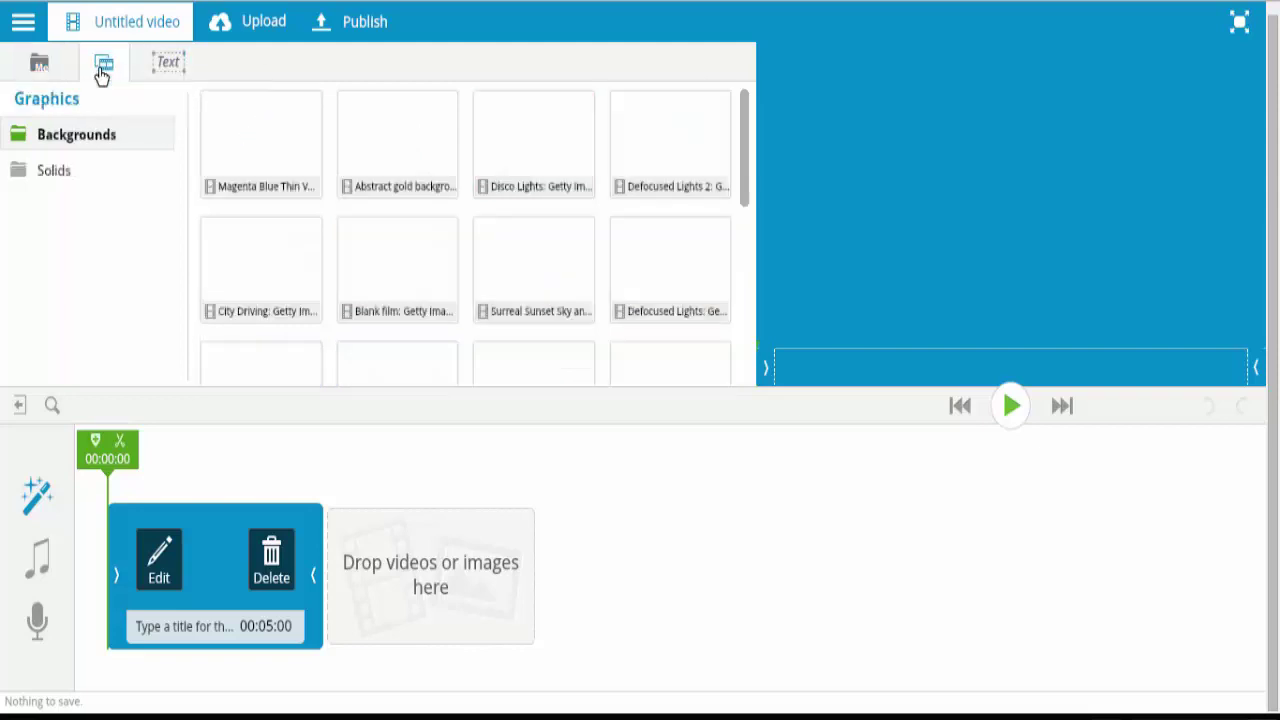
left_click(53, 172)
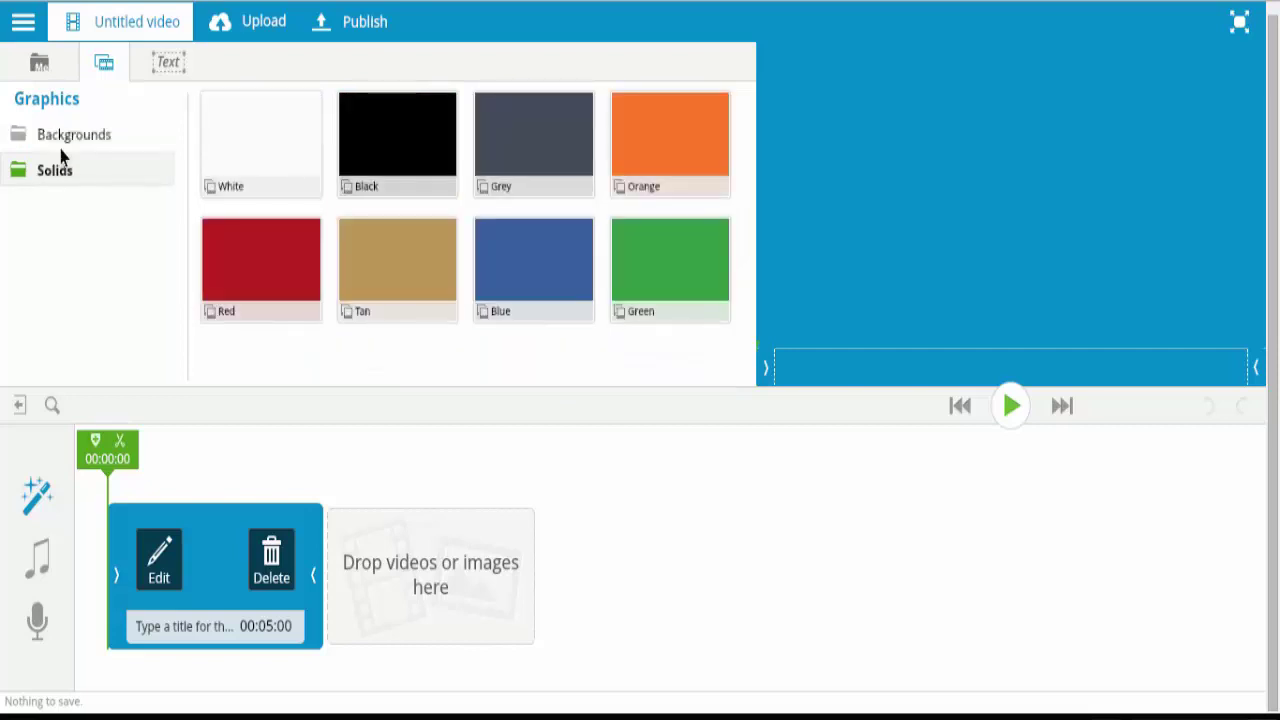
left_click(167, 64)
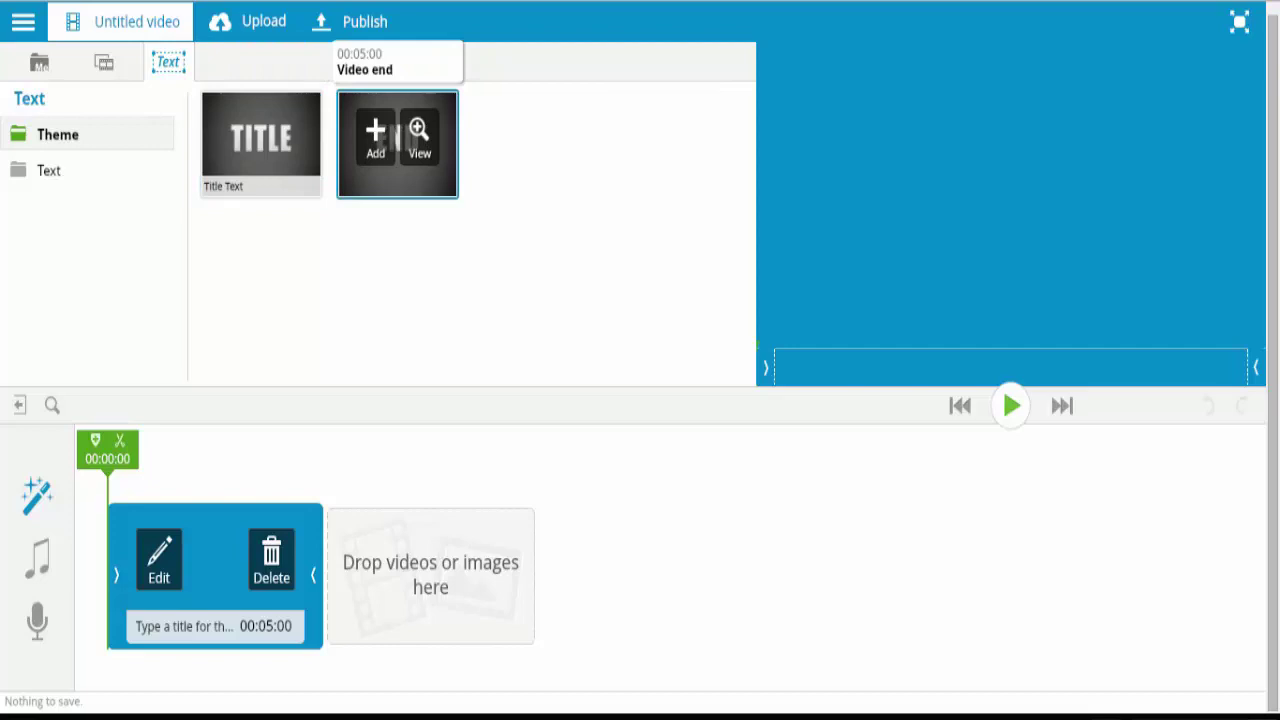
left_click(104, 62)
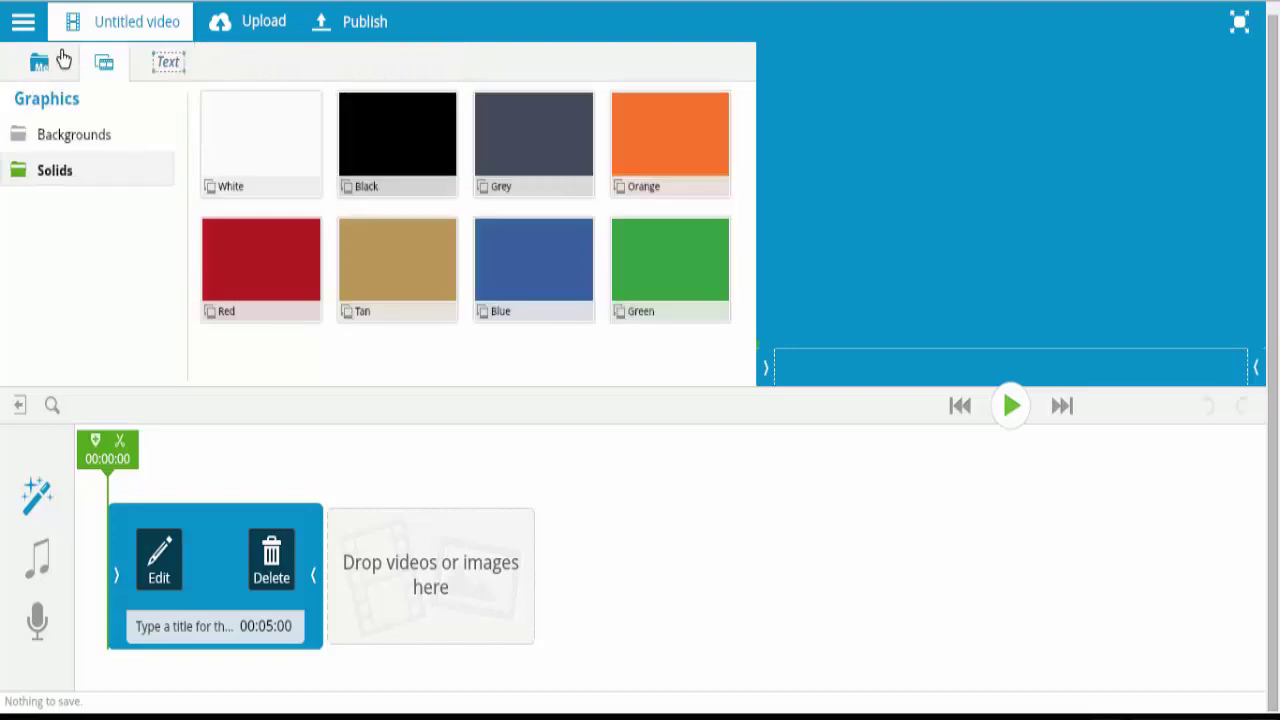
left_click(40, 62)
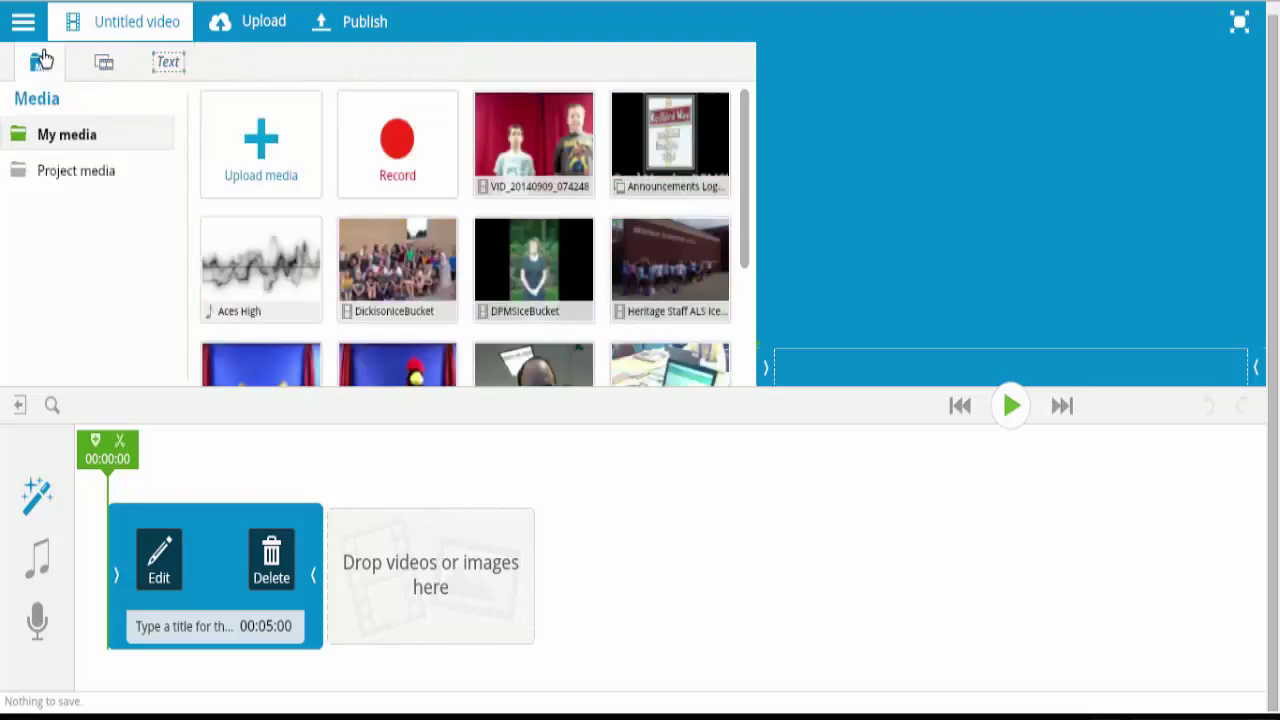
Choose to upload media from Google Drive and accept WeVideo's request to view Drive files.
left_click(265, 143)
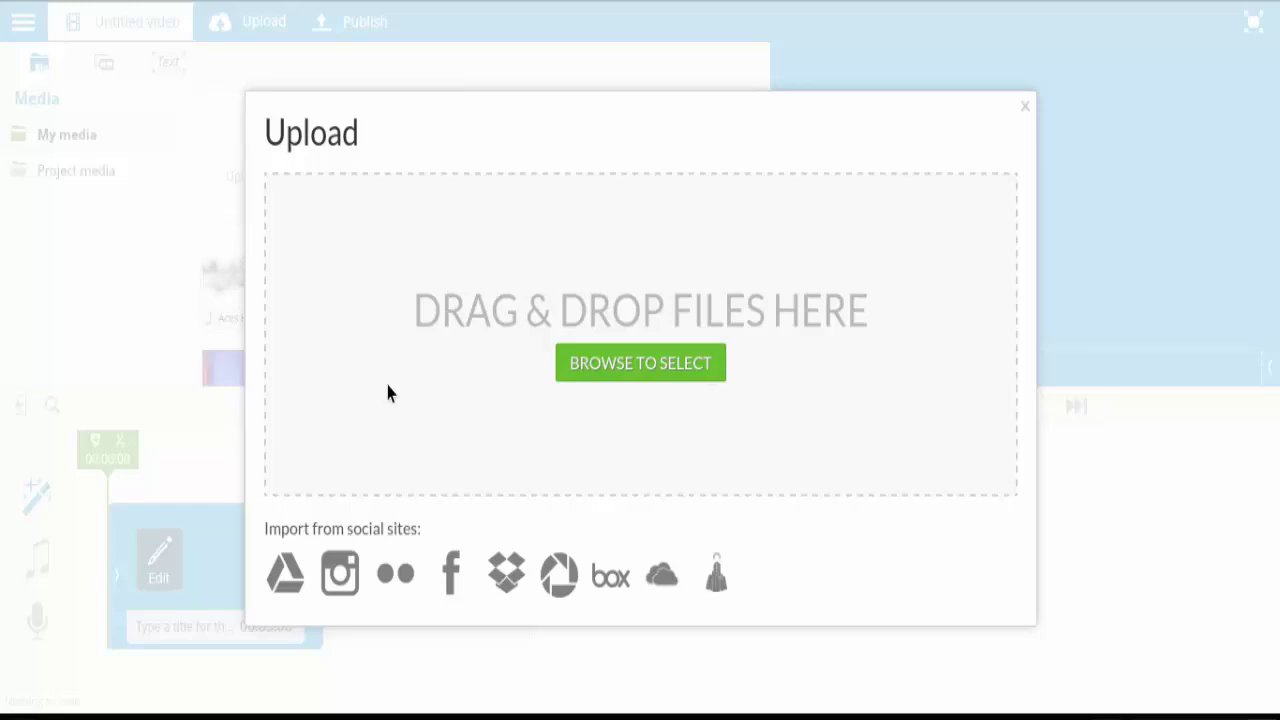
left_click(281, 588)
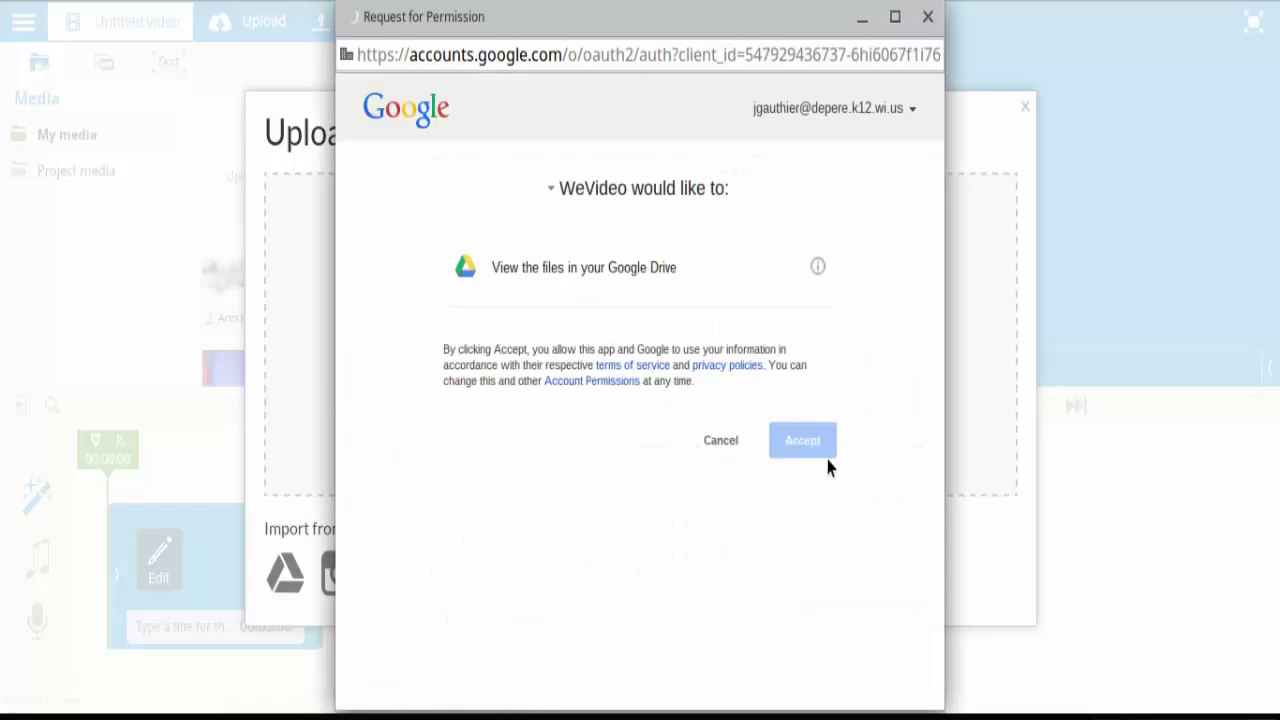
left_click(811, 450)
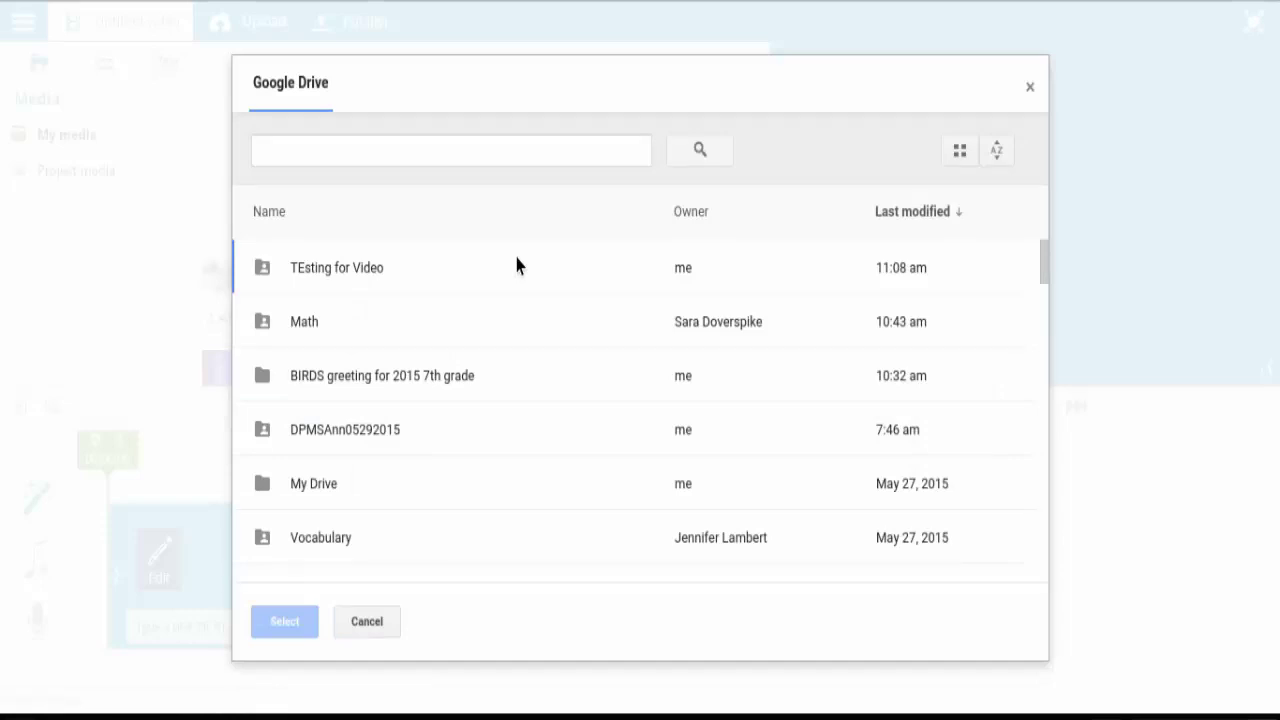
scroll(362, 335, "down", 10)
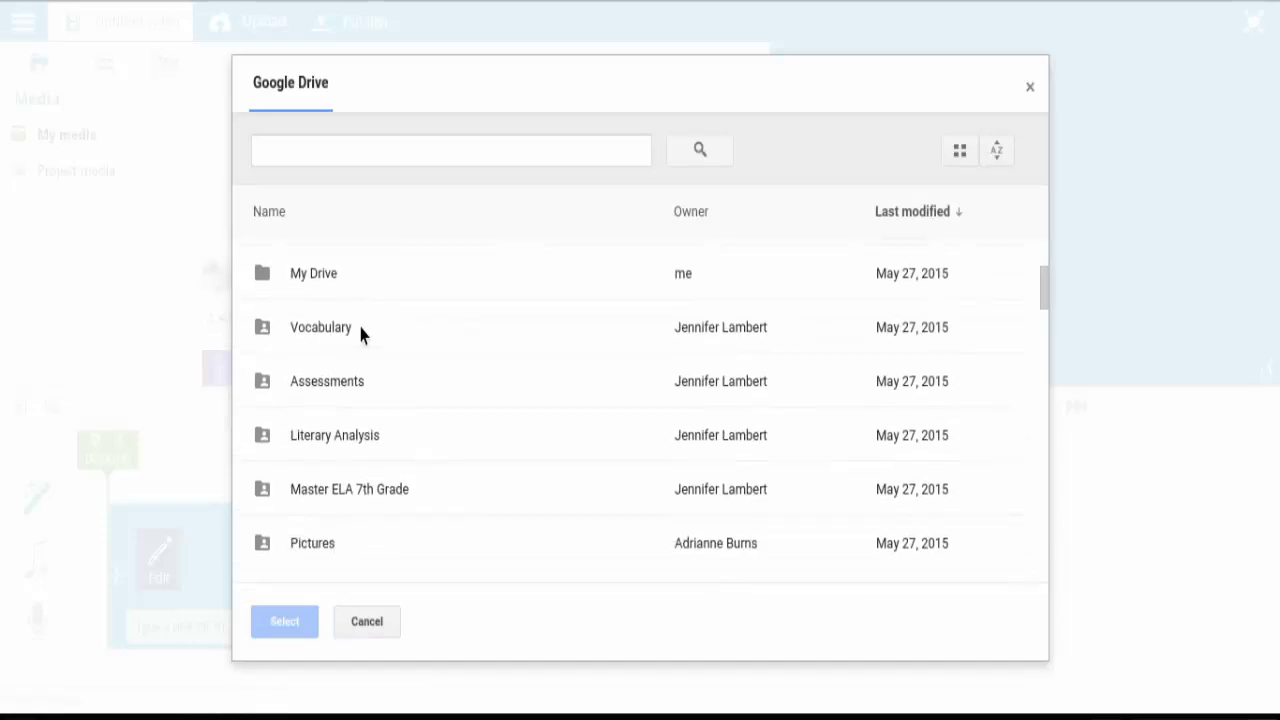
scroll(362, 335, "down", 10)
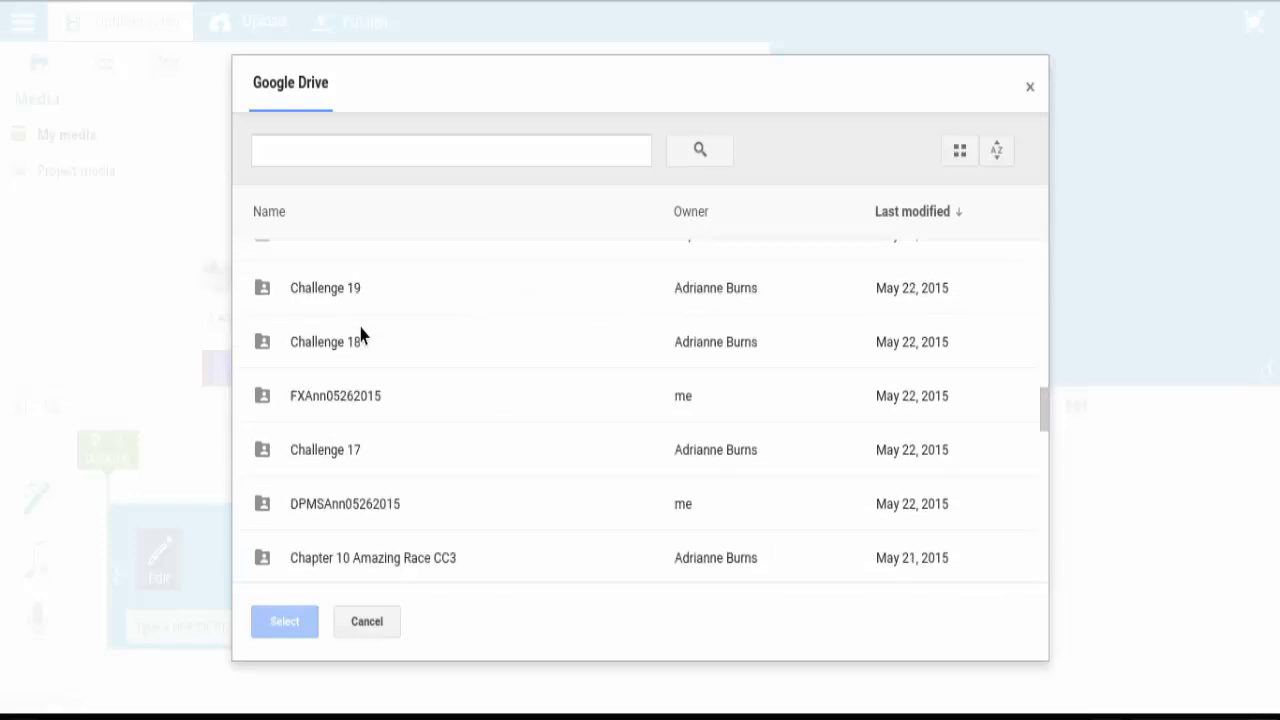
scroll(362, 335, "down", 10)
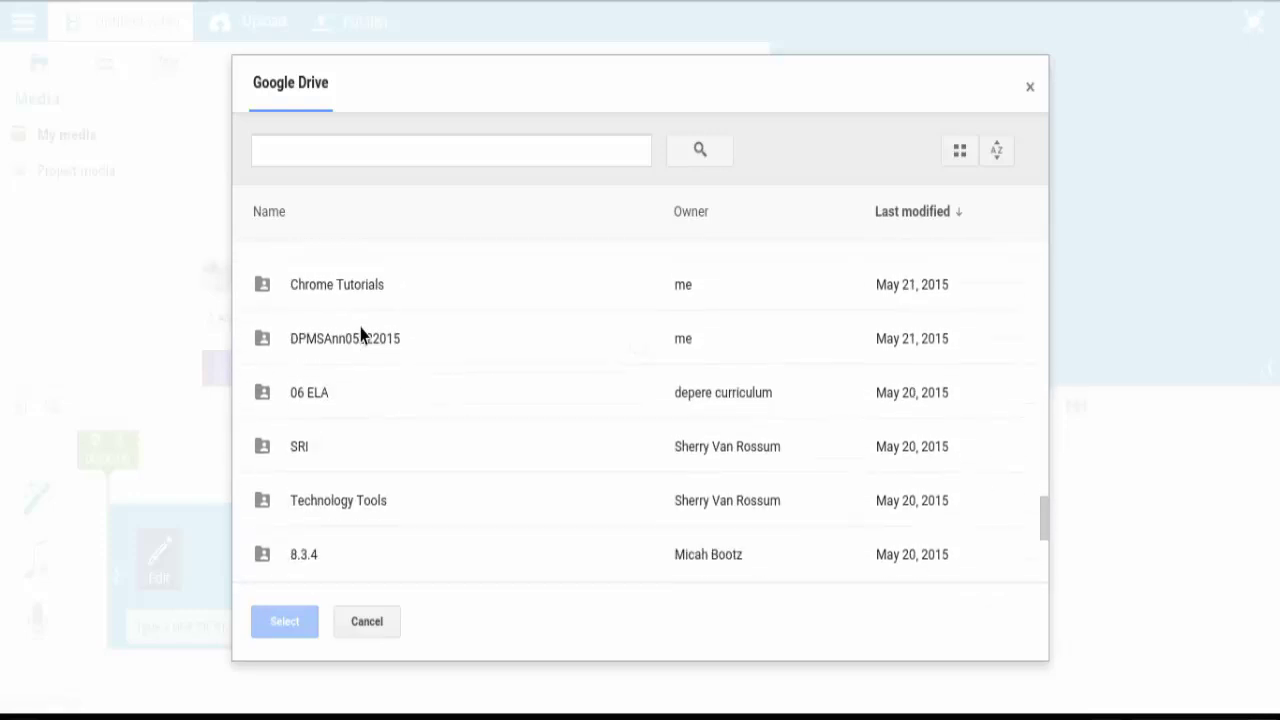
scroll(362, 335, "down", 2)
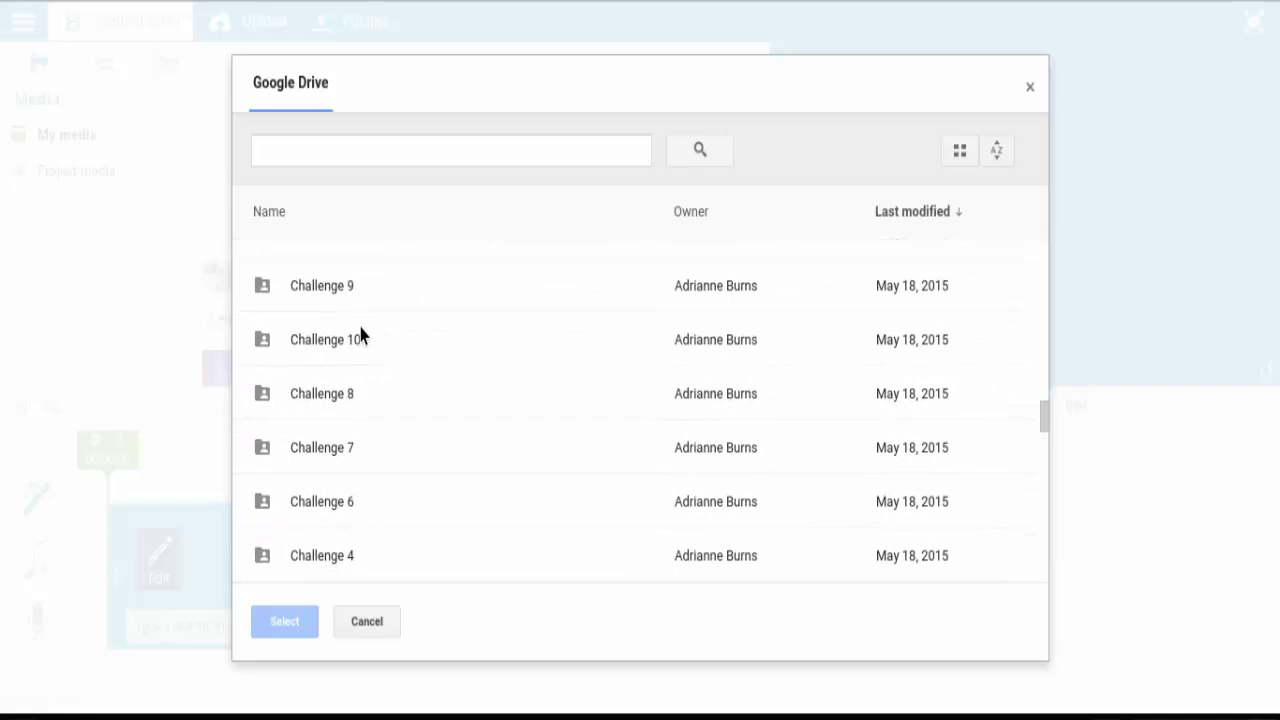
scroll(360, 334, "up", 20)
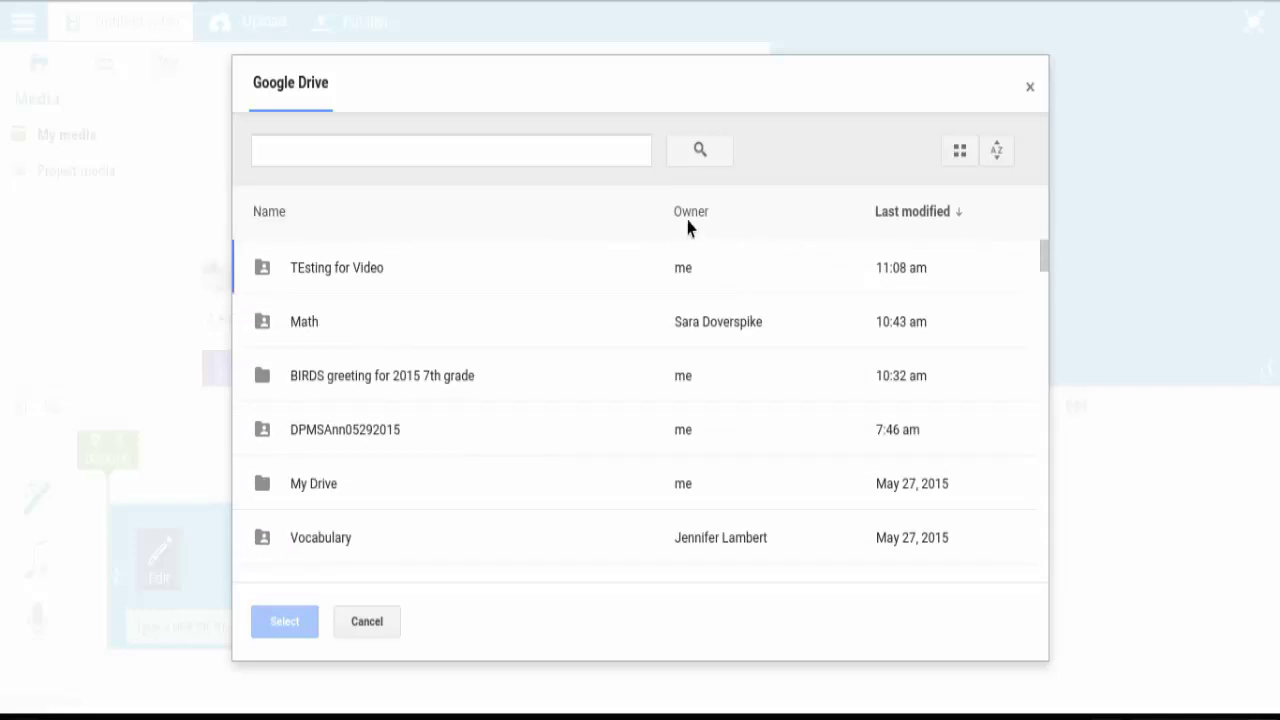
left_click(960, 151)
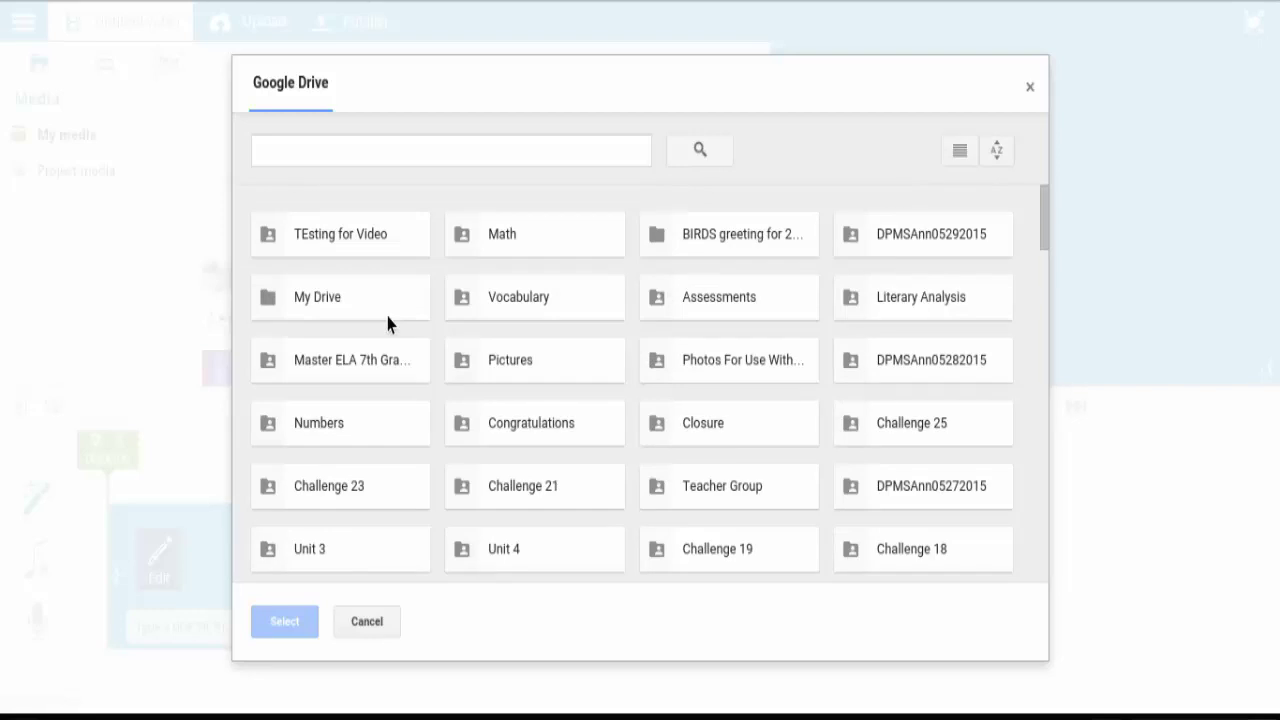
double_click(363, 296)
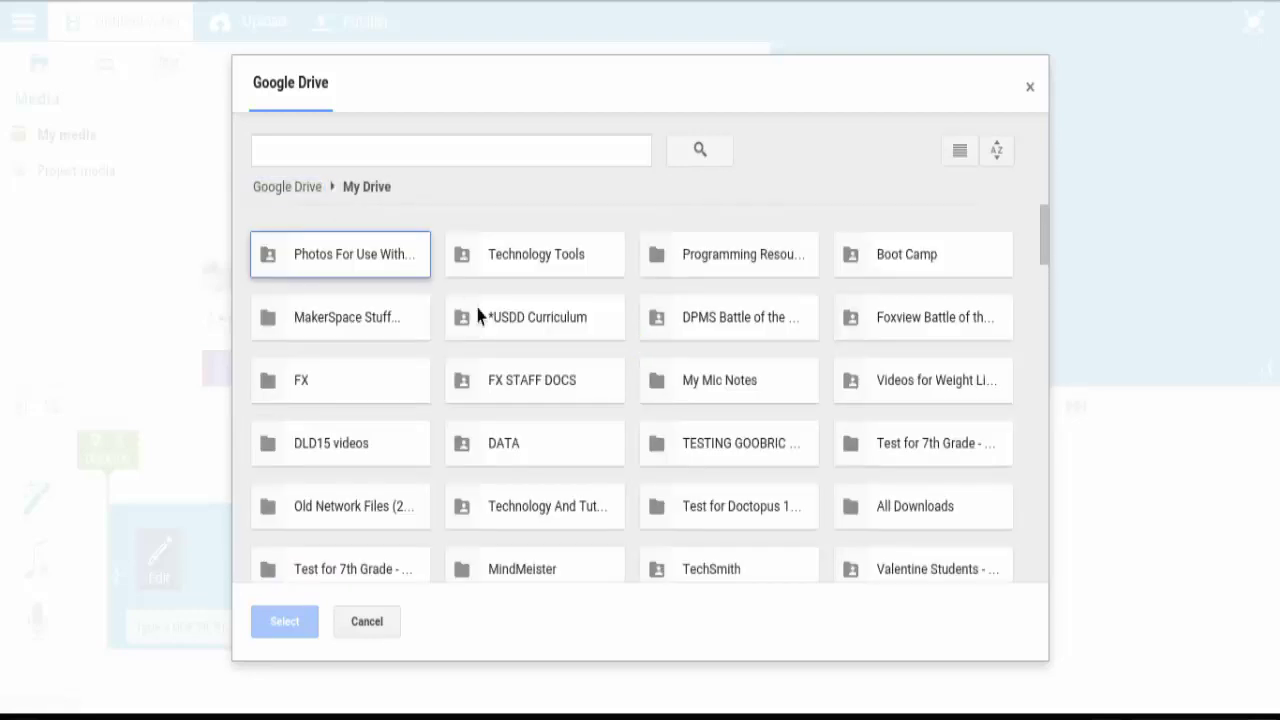
double_click(326, 272)
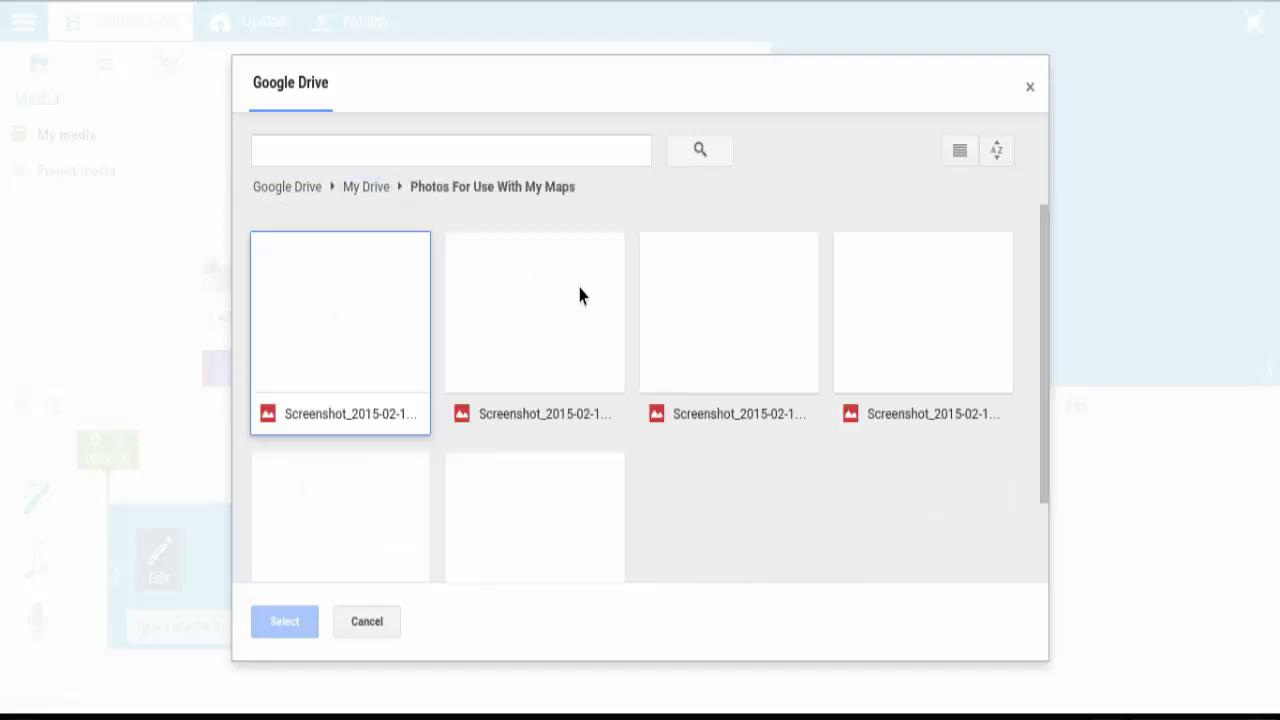
left_click(748, 305)
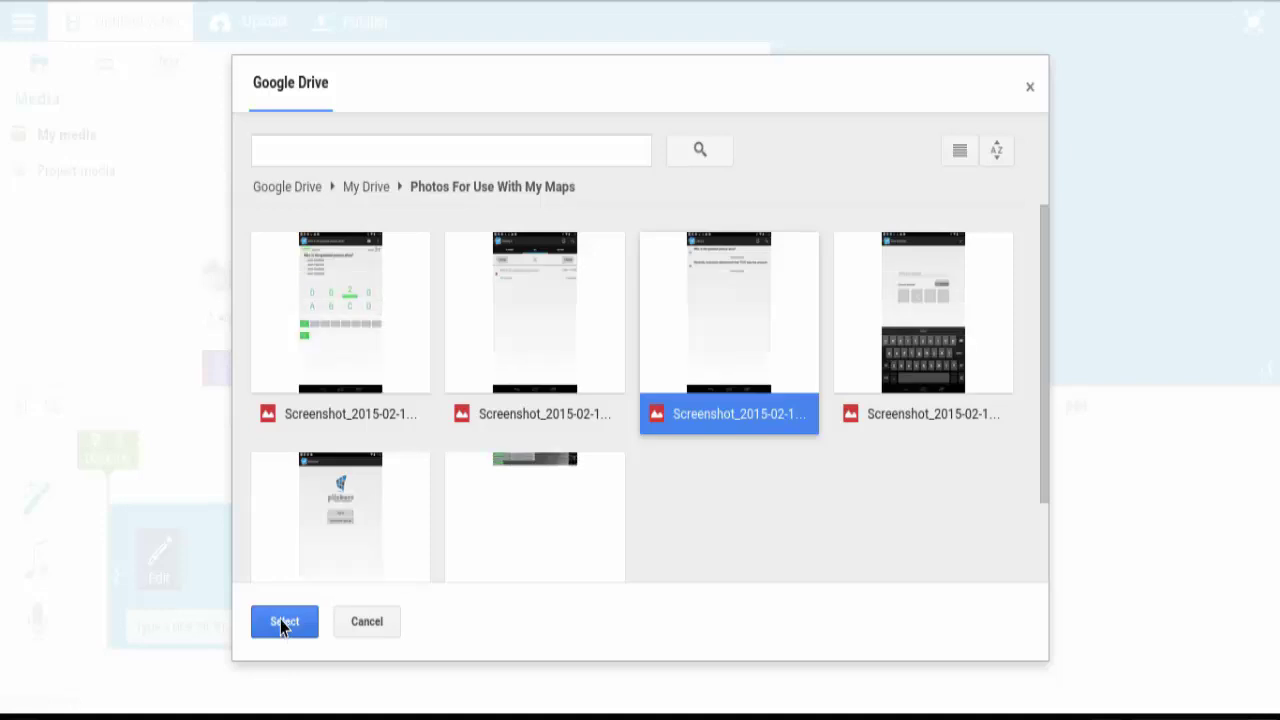
left_click(928, 334)
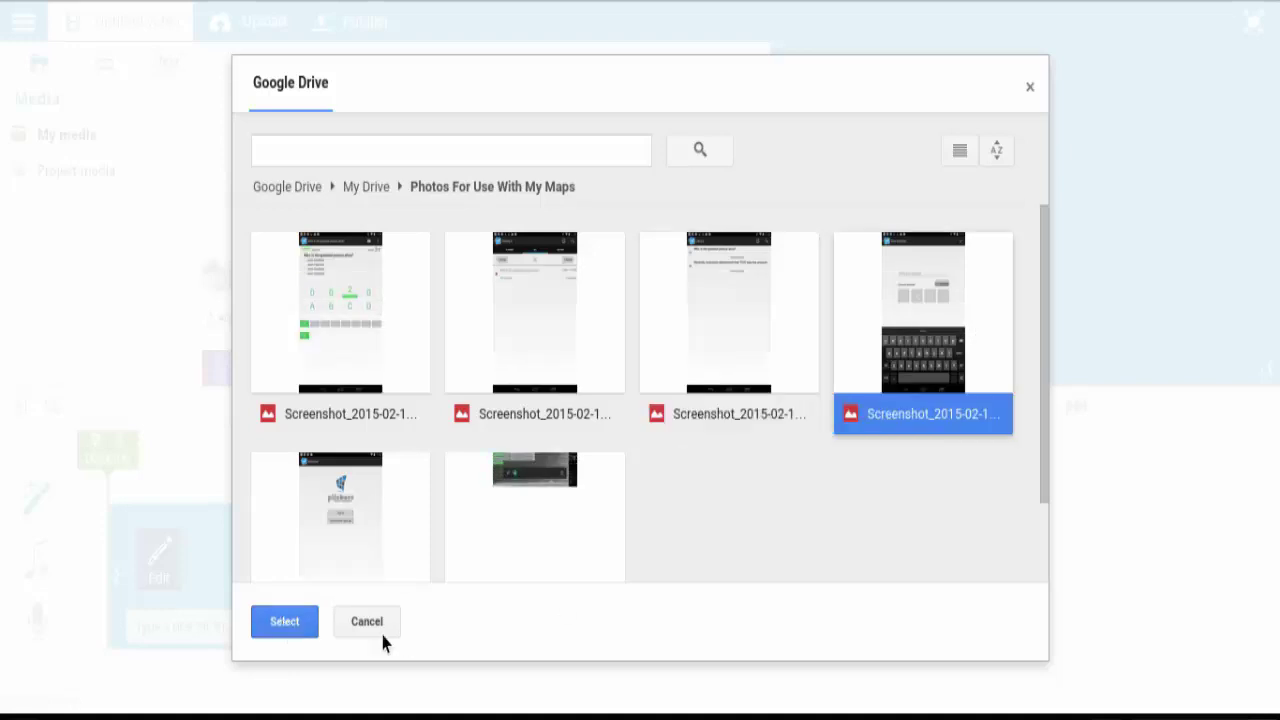
left_click(264, 630)
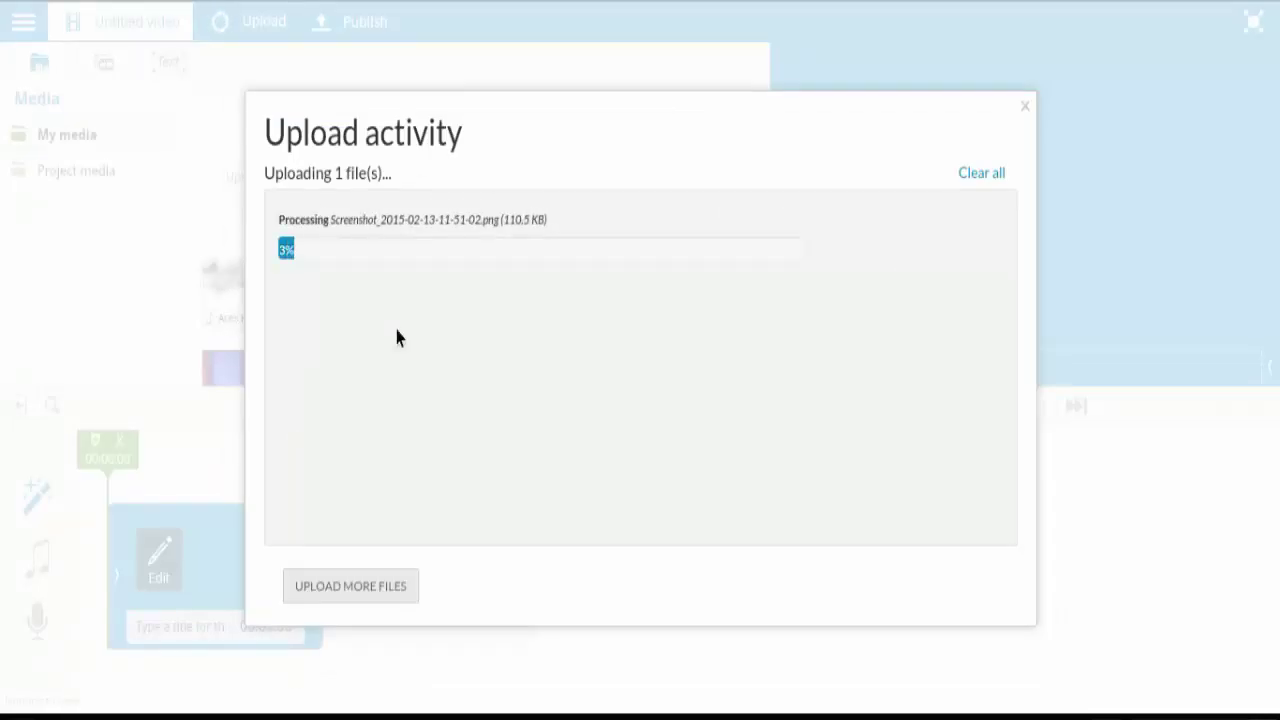
Upload five more screenshots from My Drive > Photos For Use With My Maps, then close Upload activity.
left_click(330, 598)
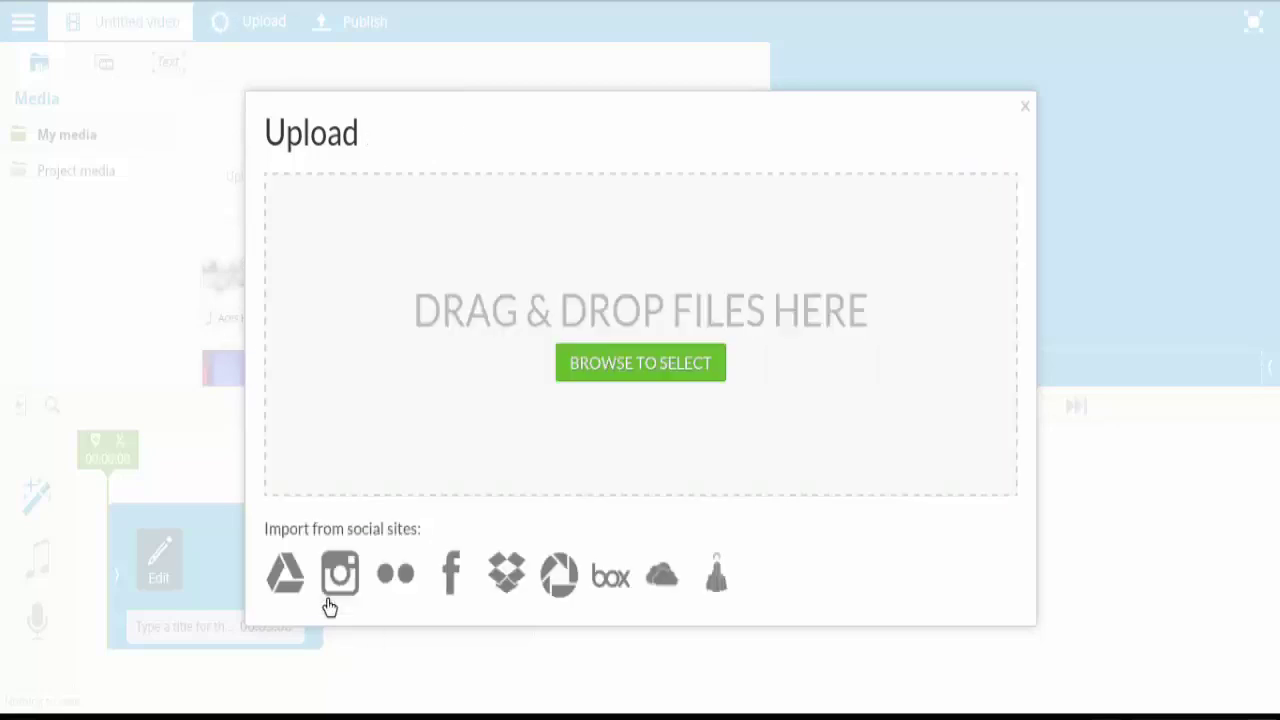
left_click(280, 576)
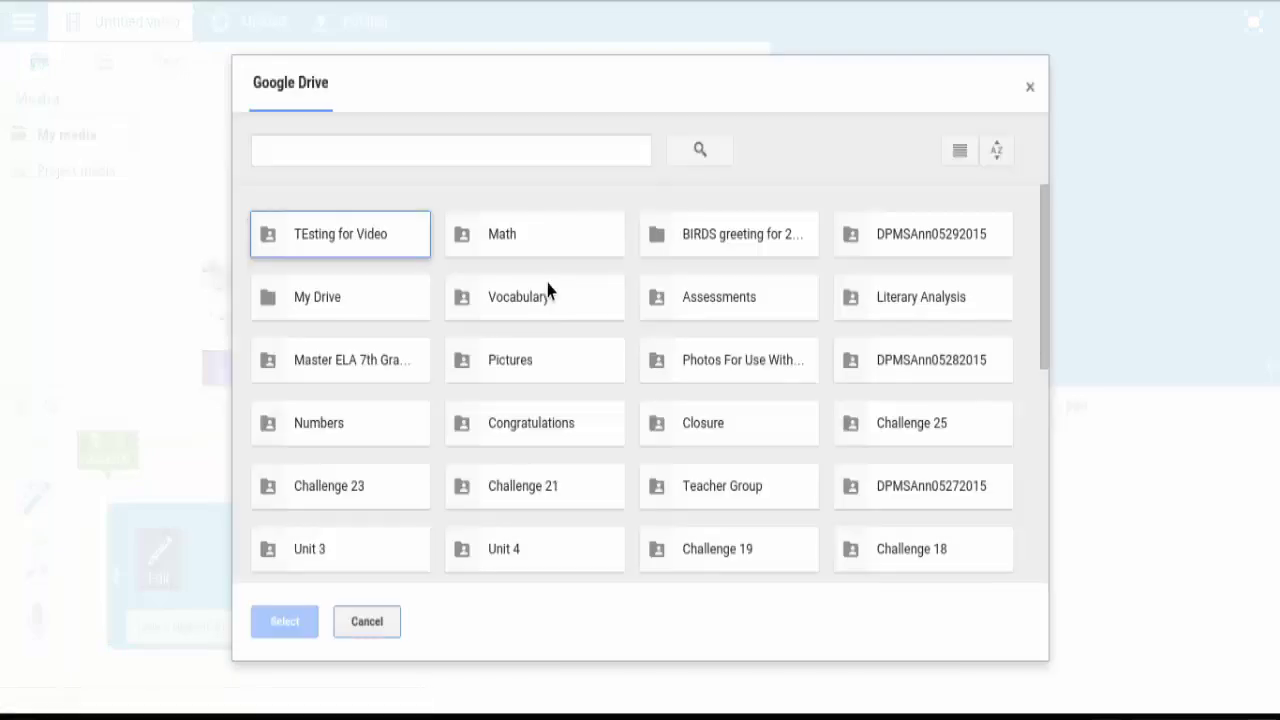
double_click(366, 298)
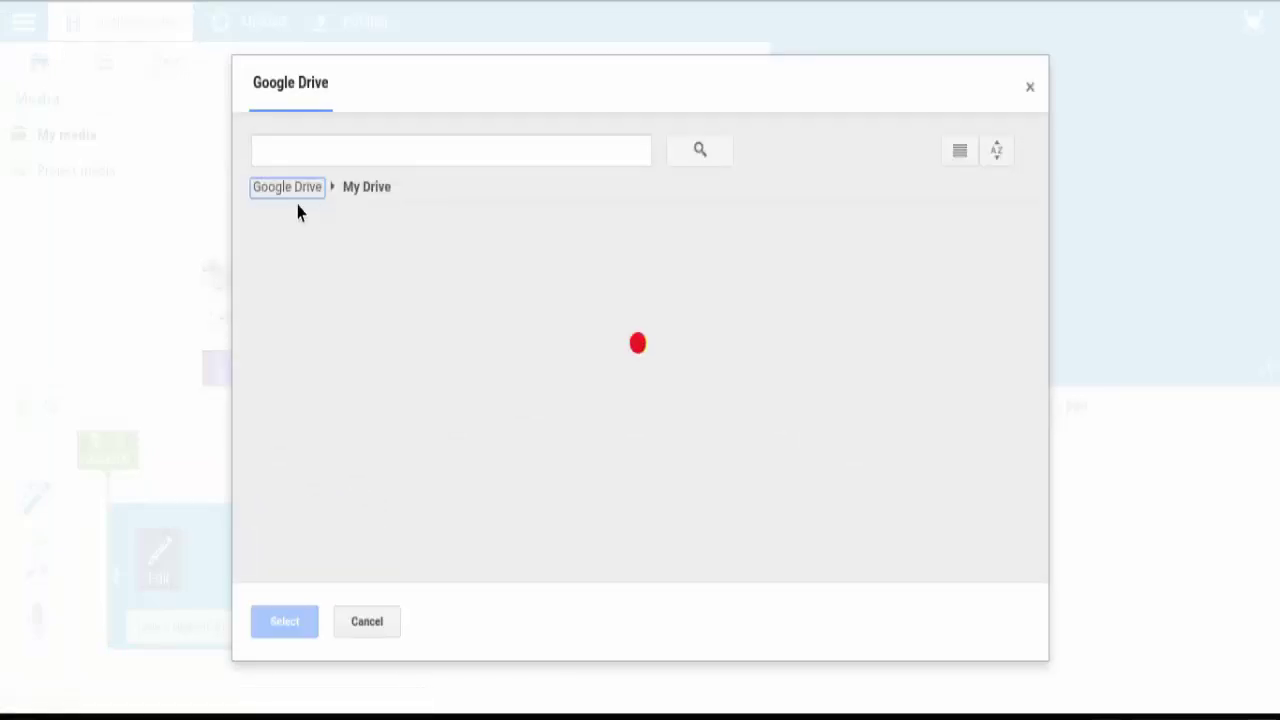
double_click(329, 252)
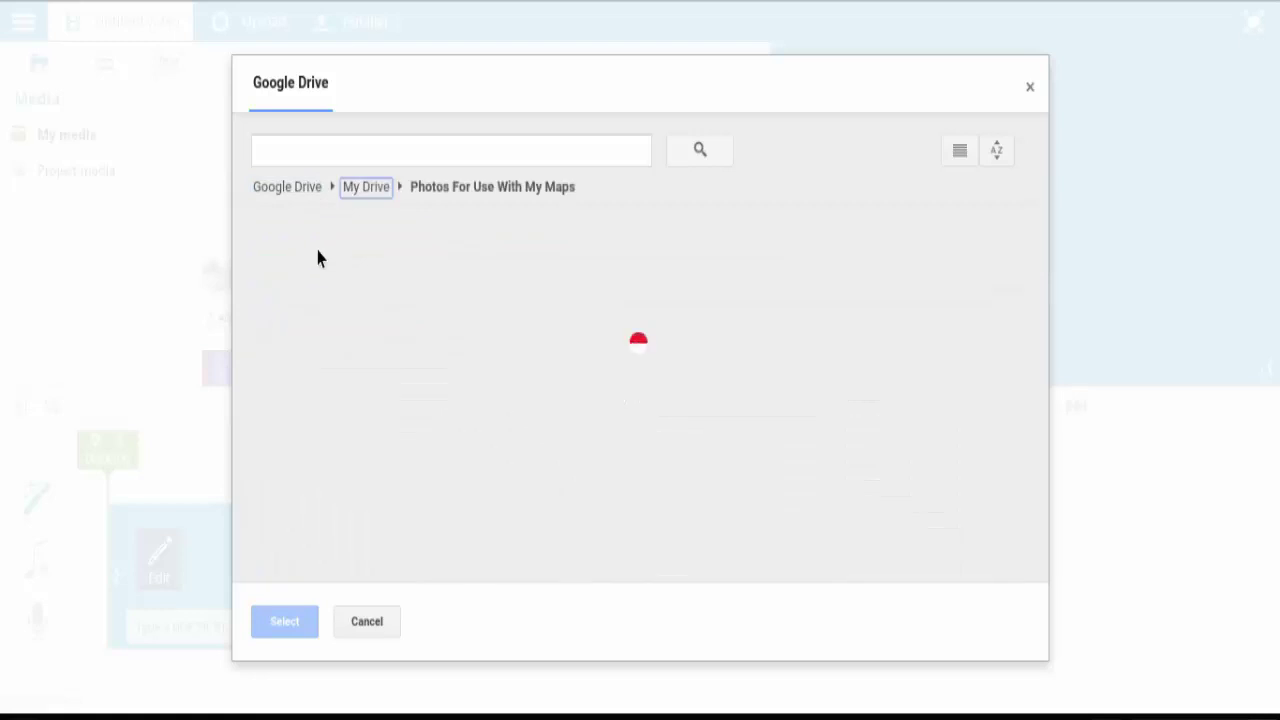
left_click(294, 281)
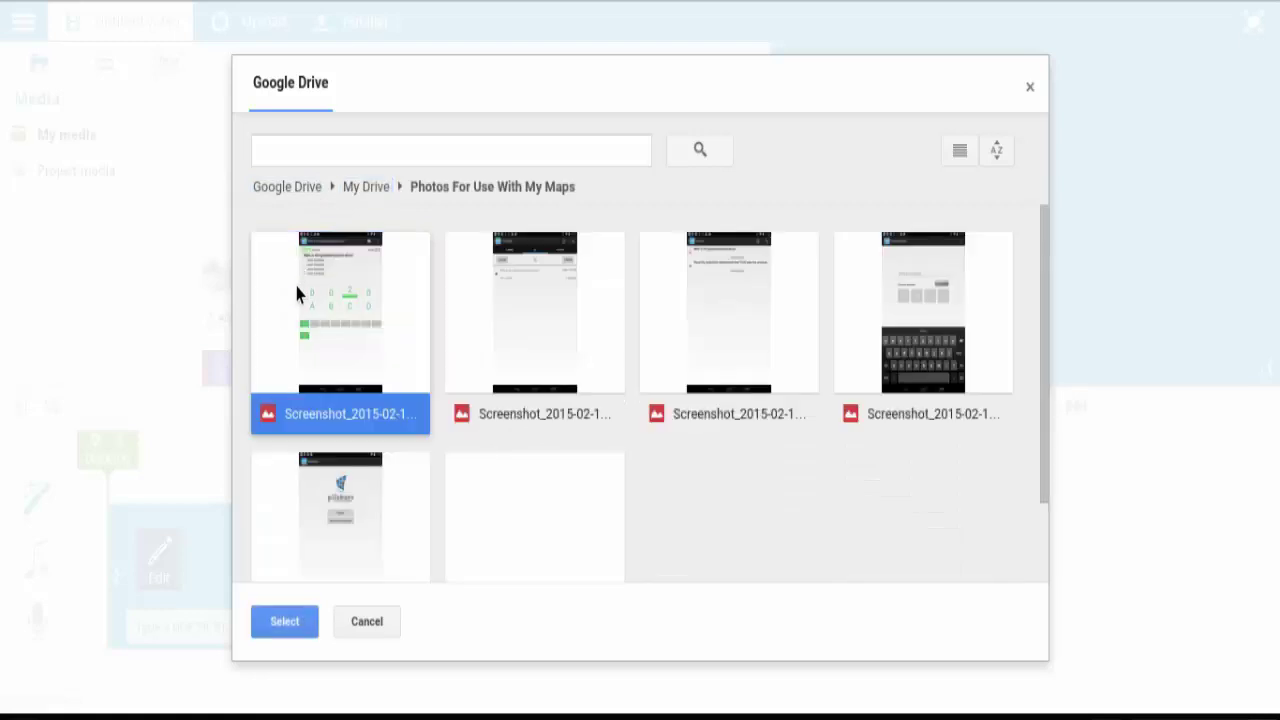
left_click(360, 513, "ctrl")
left_click(504, 435, "ctrl")
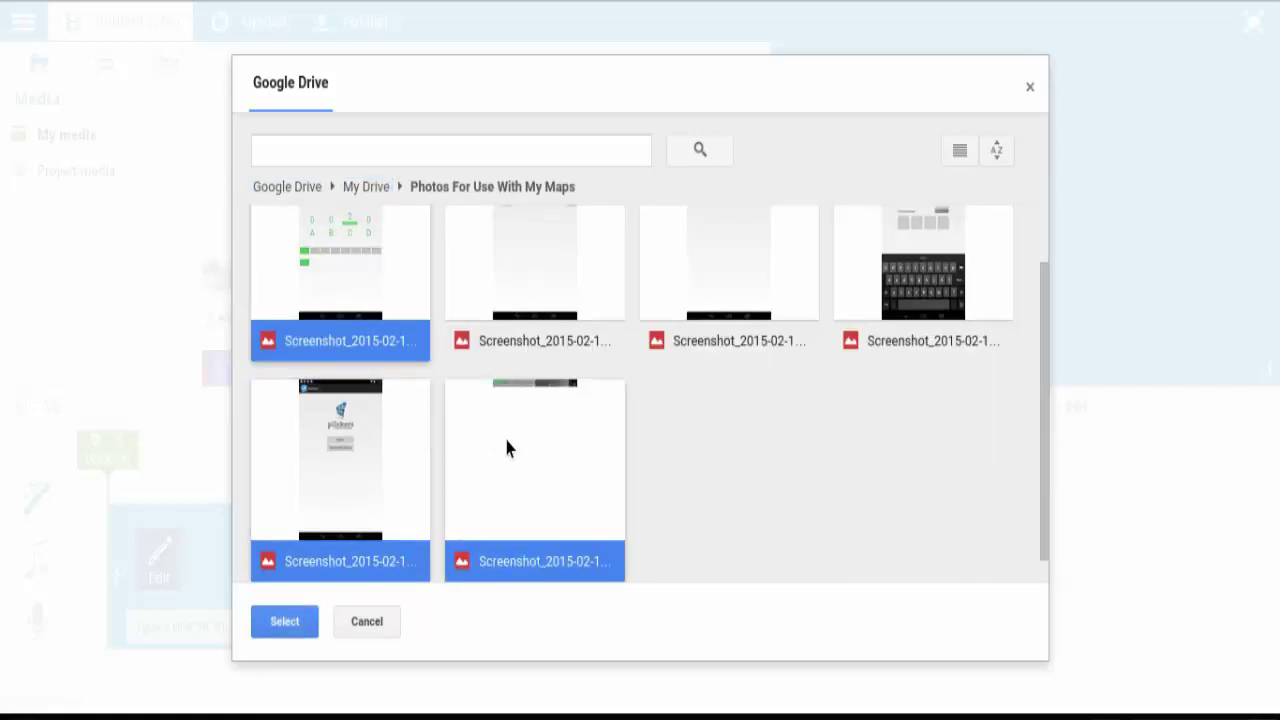
left_click(522, 292, "ctrl")
left_click(703, 292, "ctrl")
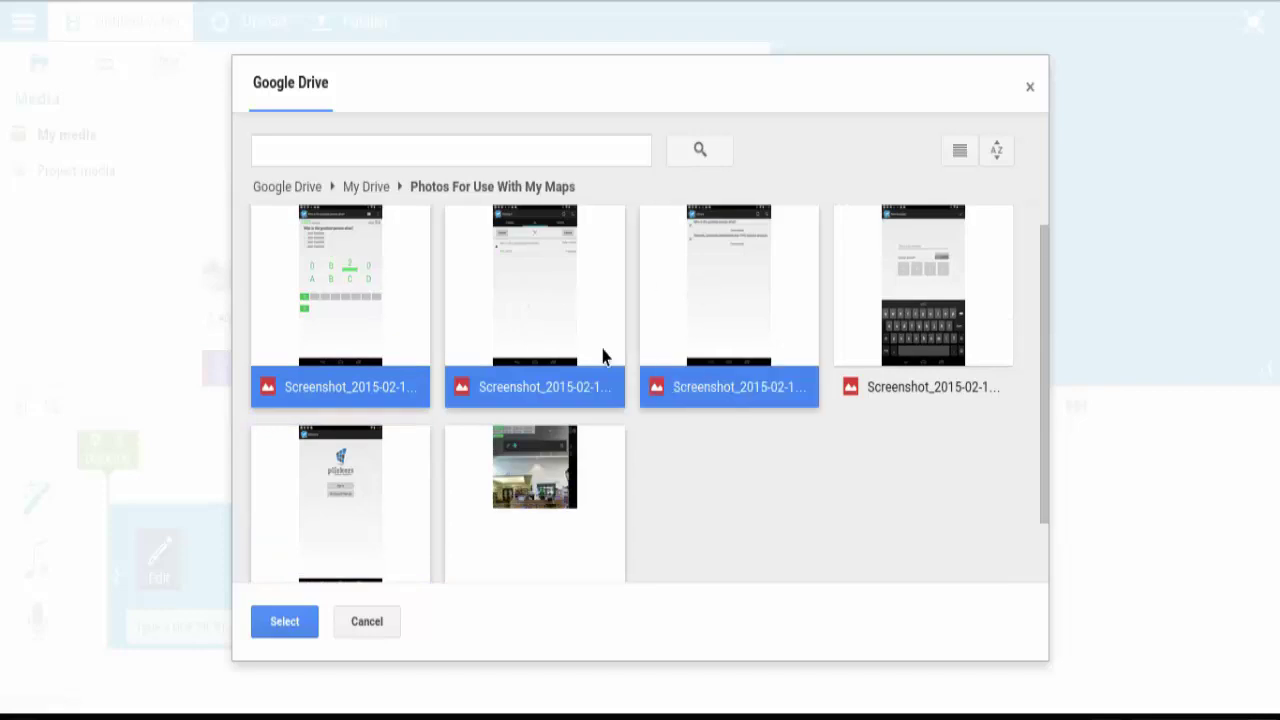
left_click(283, 622)
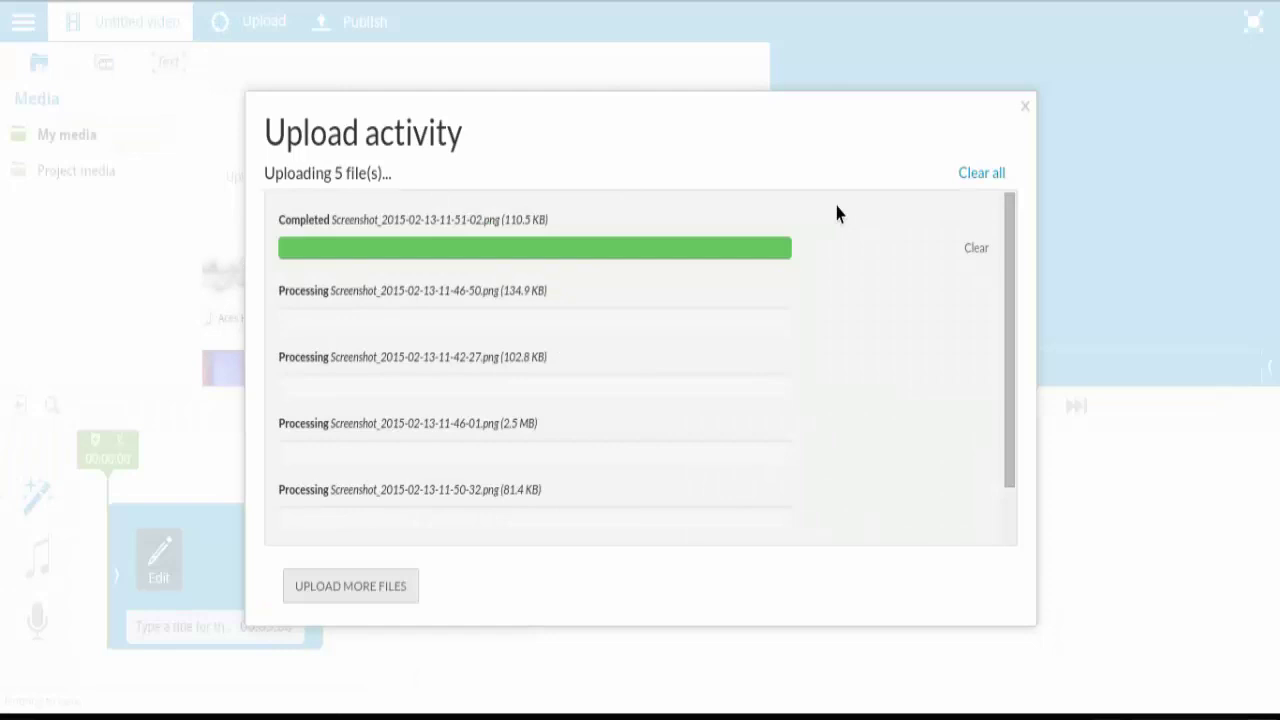
left_click(1023, 110)
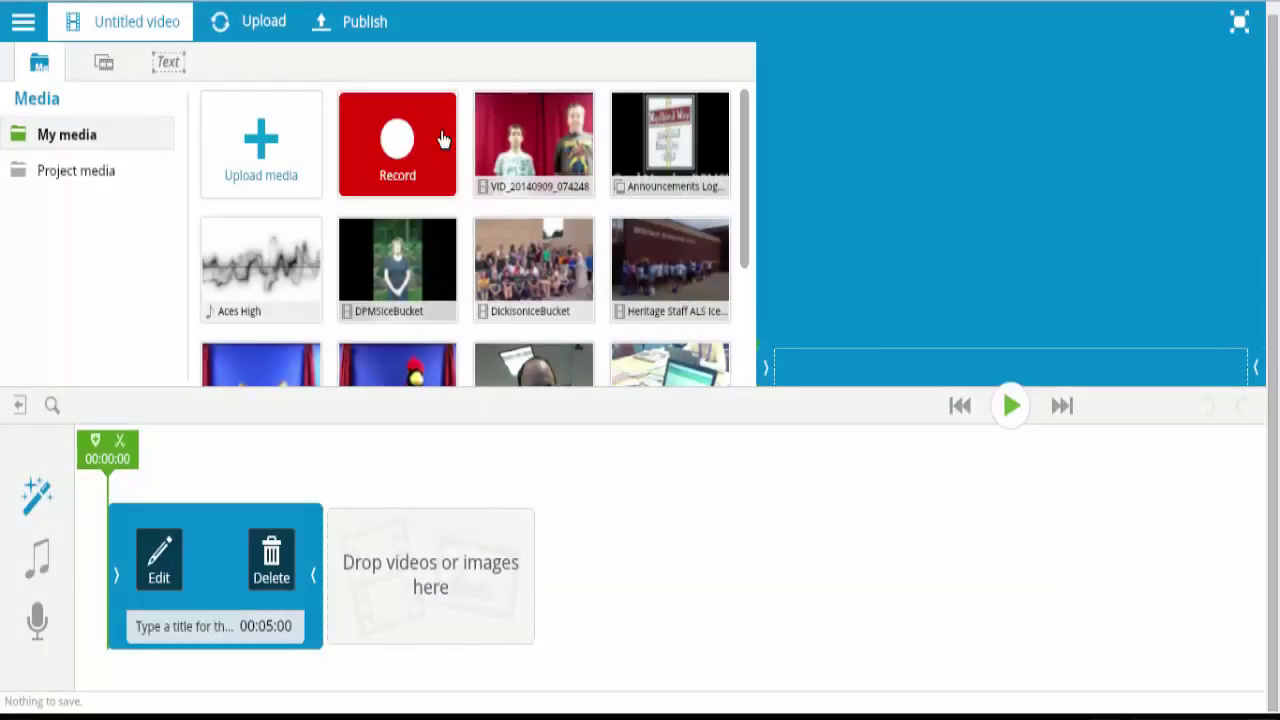
Return to the full My media library and add the keyboard screenshot to the storyboard.
left_click(70, 173)
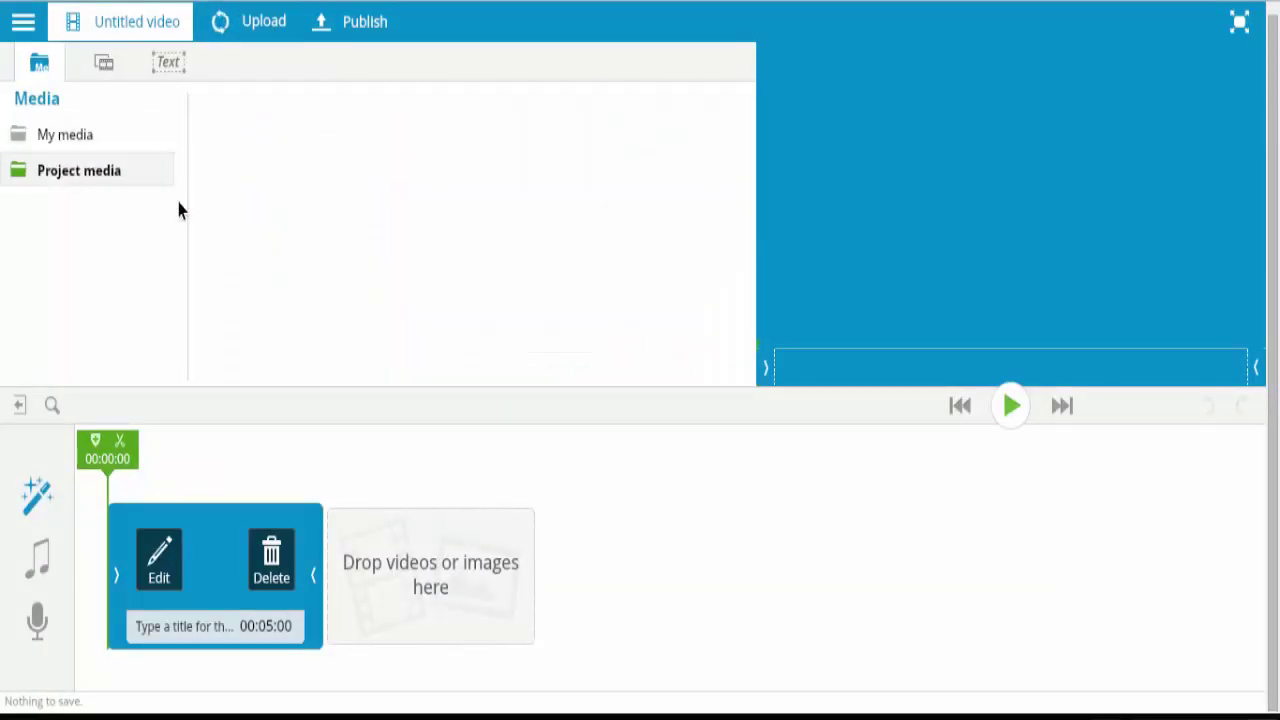
left_click(104, 135)
scroll(567, 338, "down", 2)
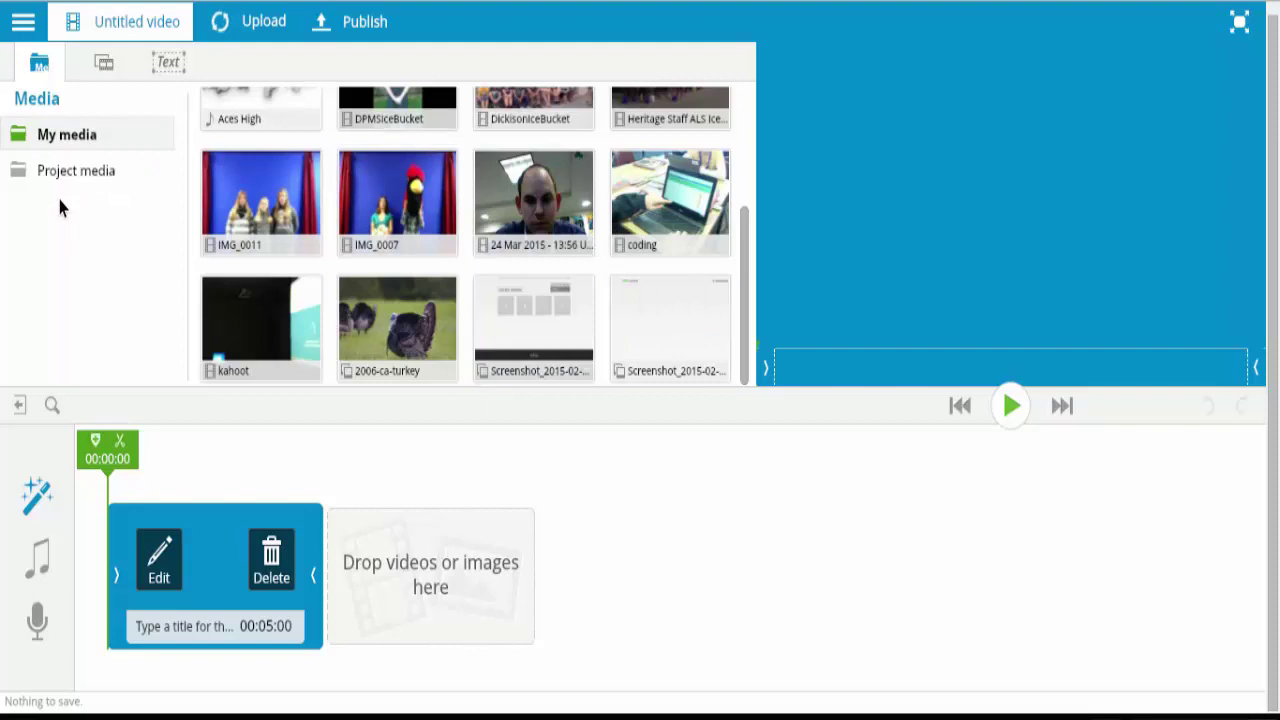
mouse_move(509, 314)
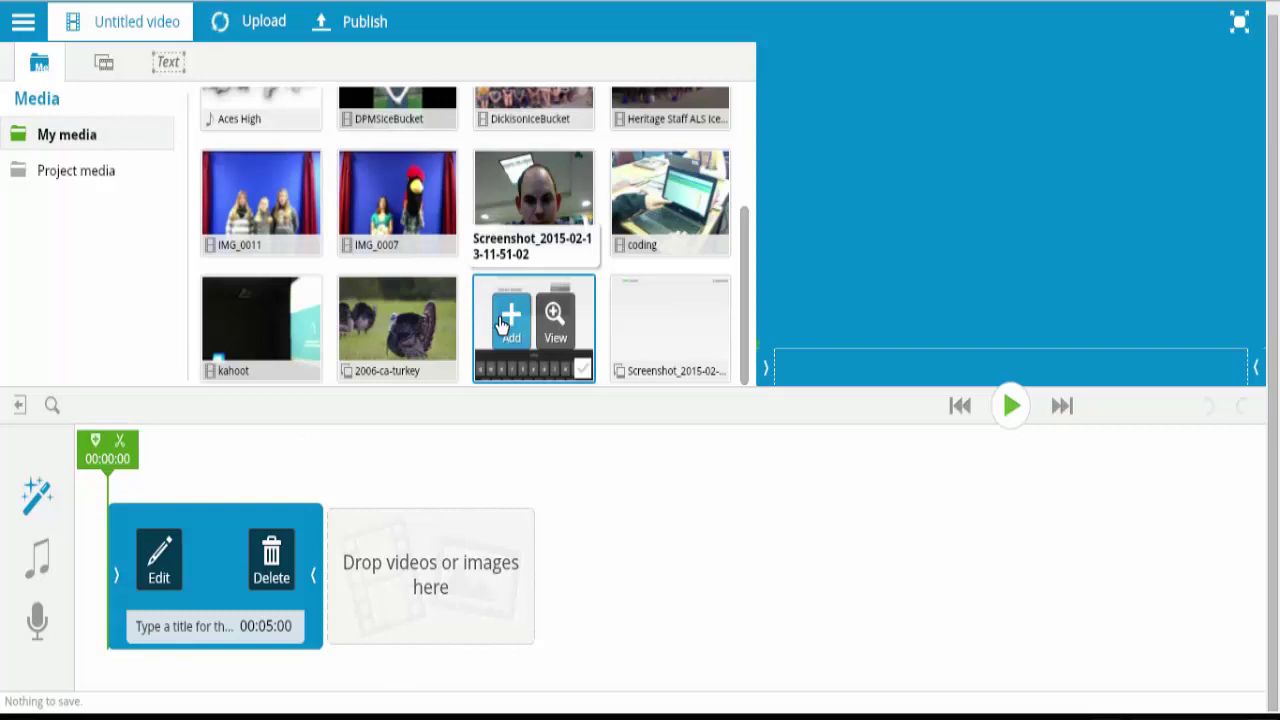
left_click(502, 320)
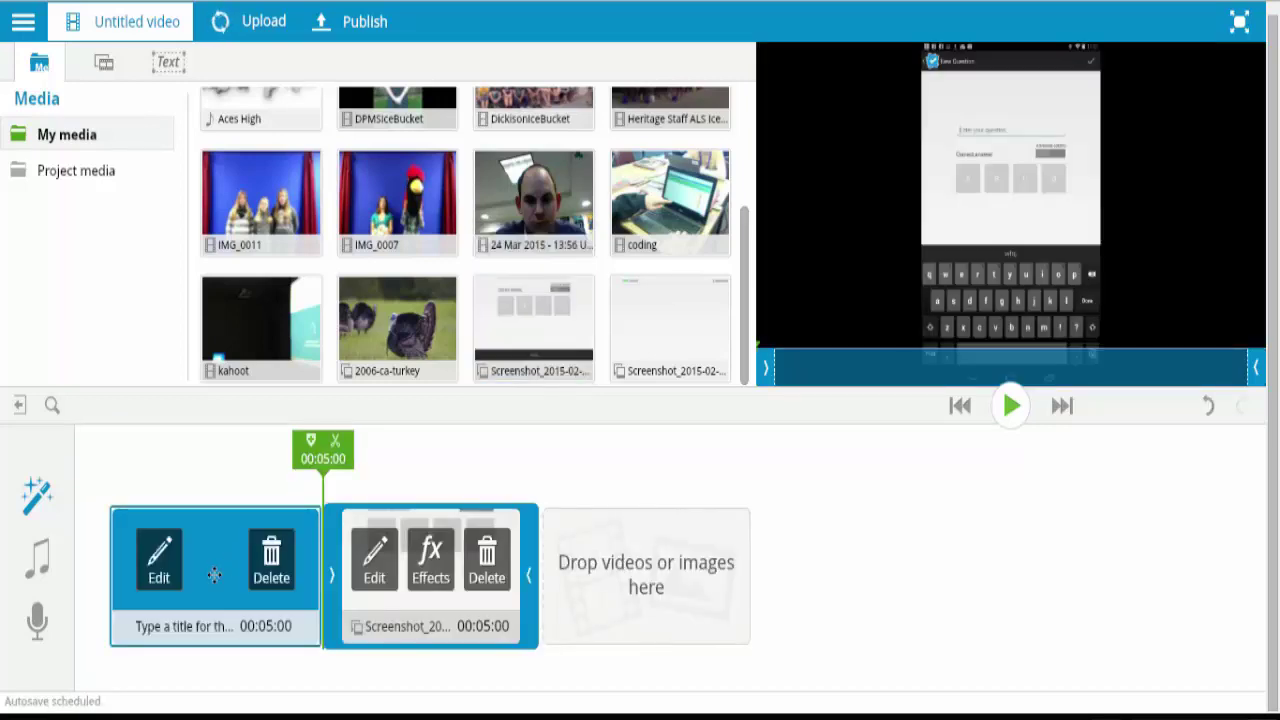
left_click_drag(214, 574, 270, 505)
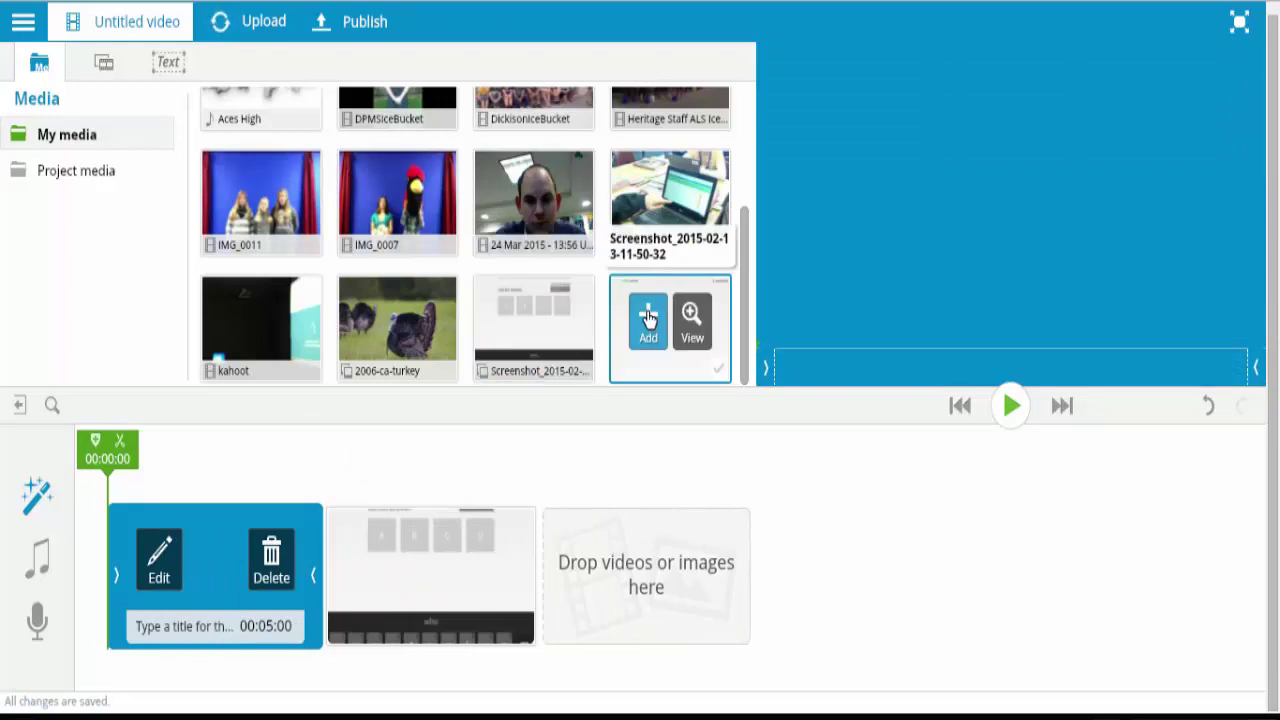
Add the library-photo screenshot and move it to second place, right after the blue title.
left_click(648, 318)
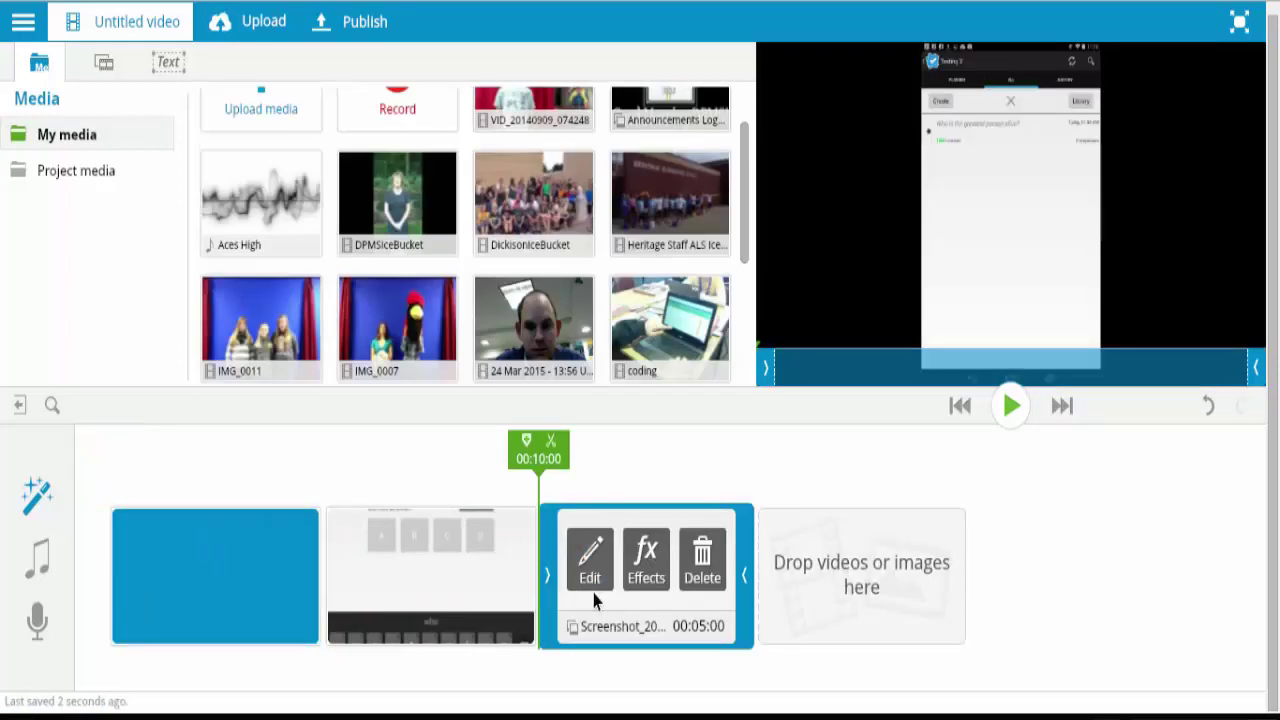
scroll(603, 177, "down", 3)
mouse_move(397, 322)
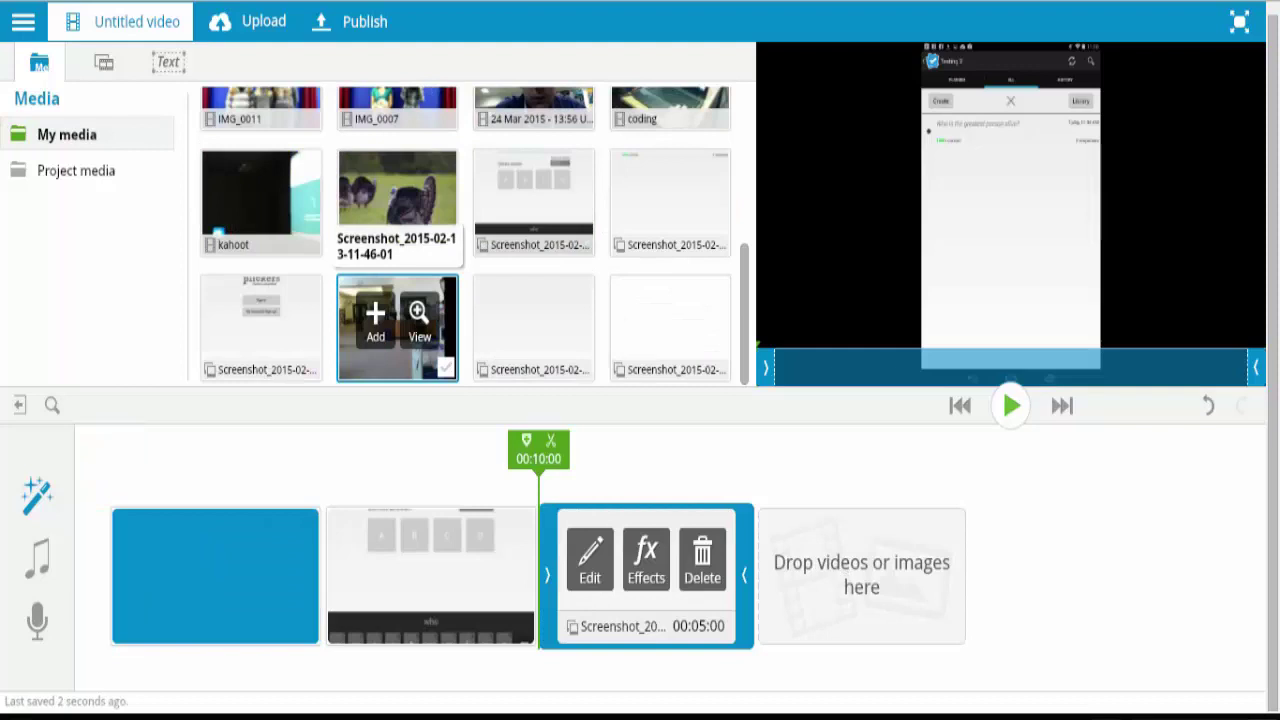
left_click(377, 338)
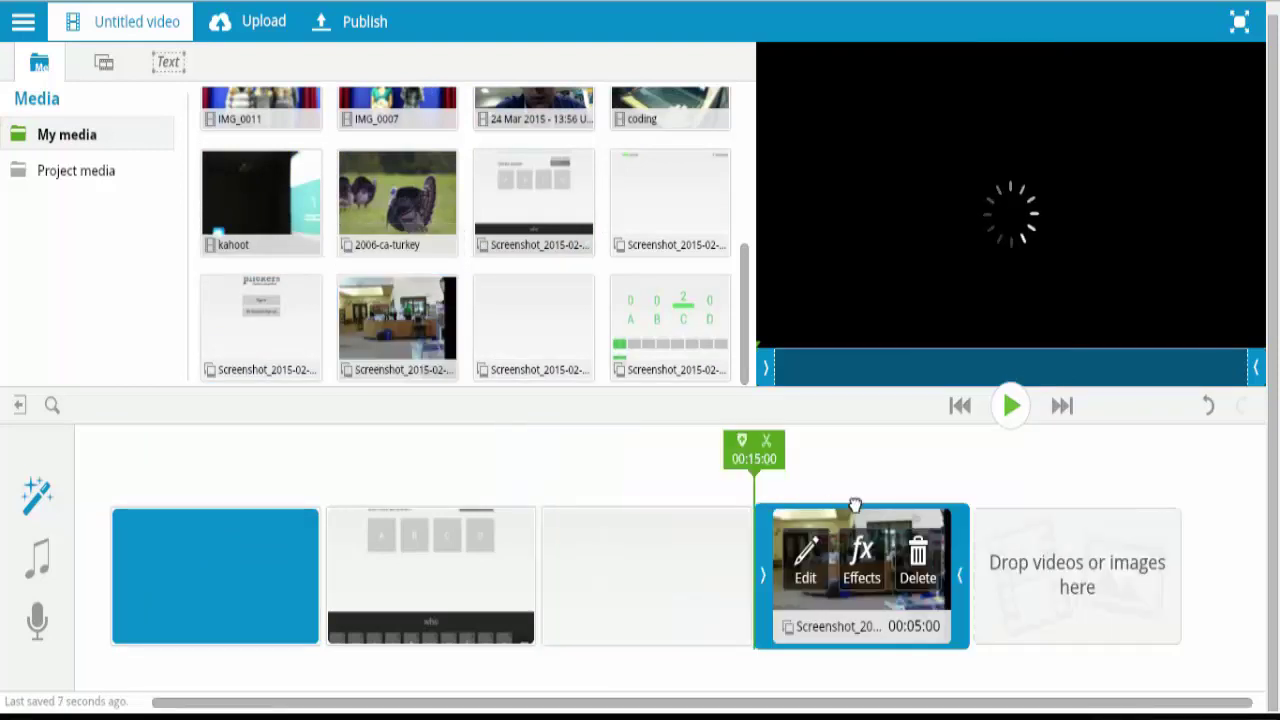
left_click_drag(855, 502, 359, 569)
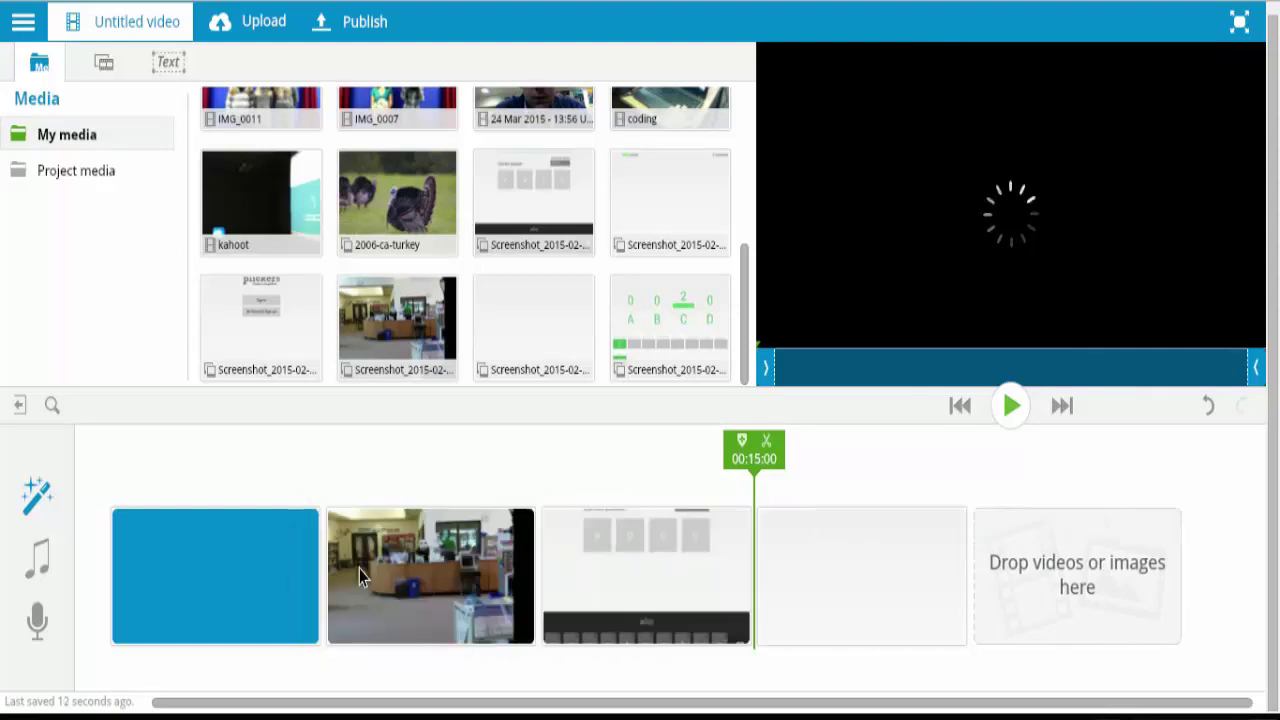
left_click(201, 533)
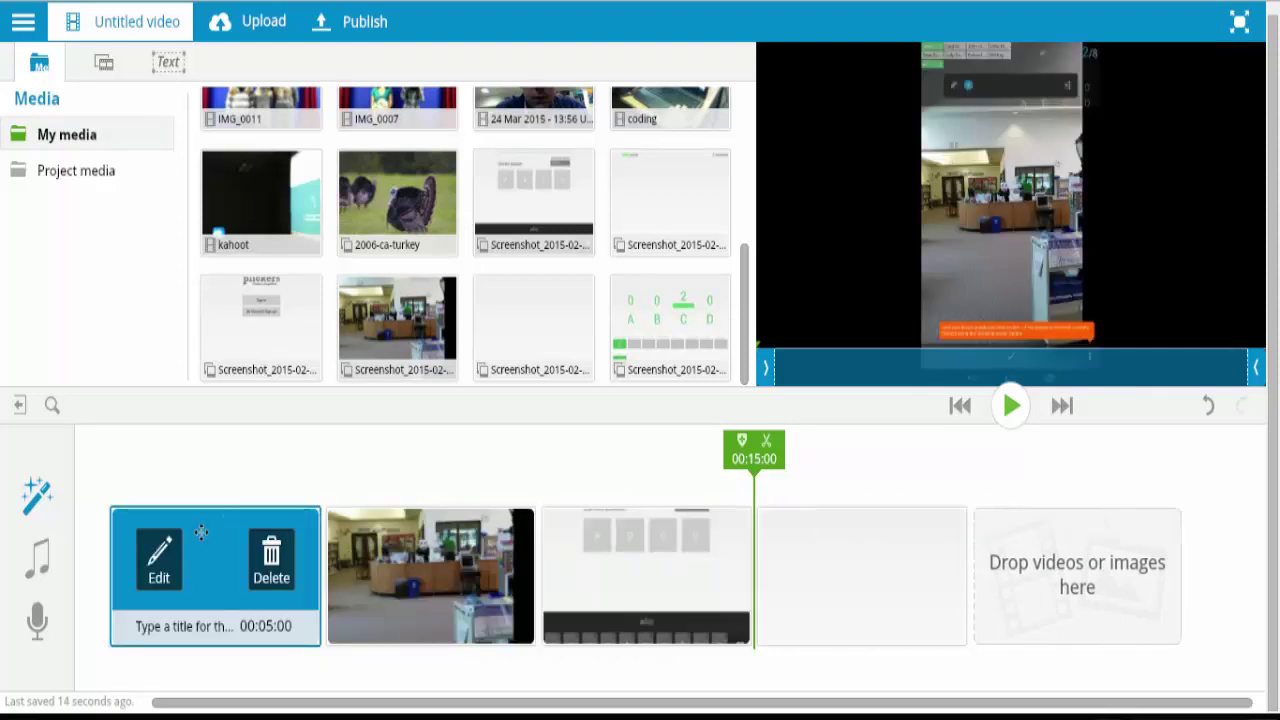
left_click(527, 556)
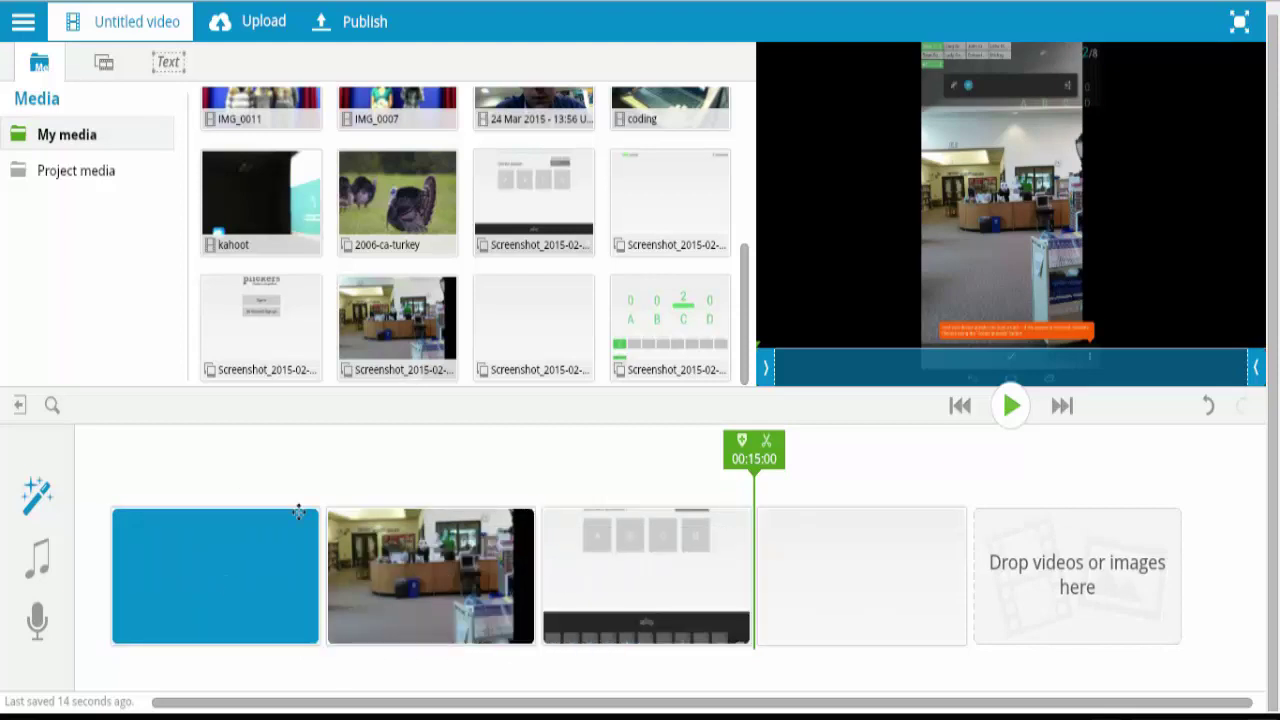
left_click(375, 585)
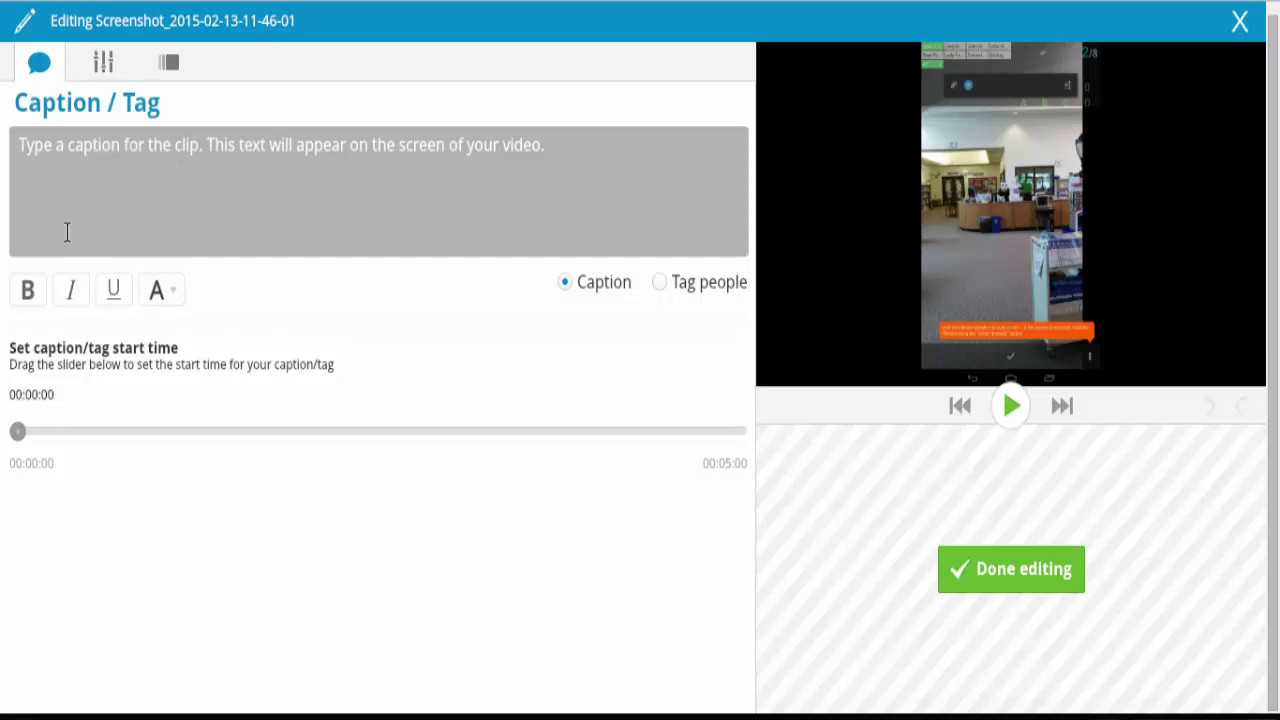
left_click(92, 64)
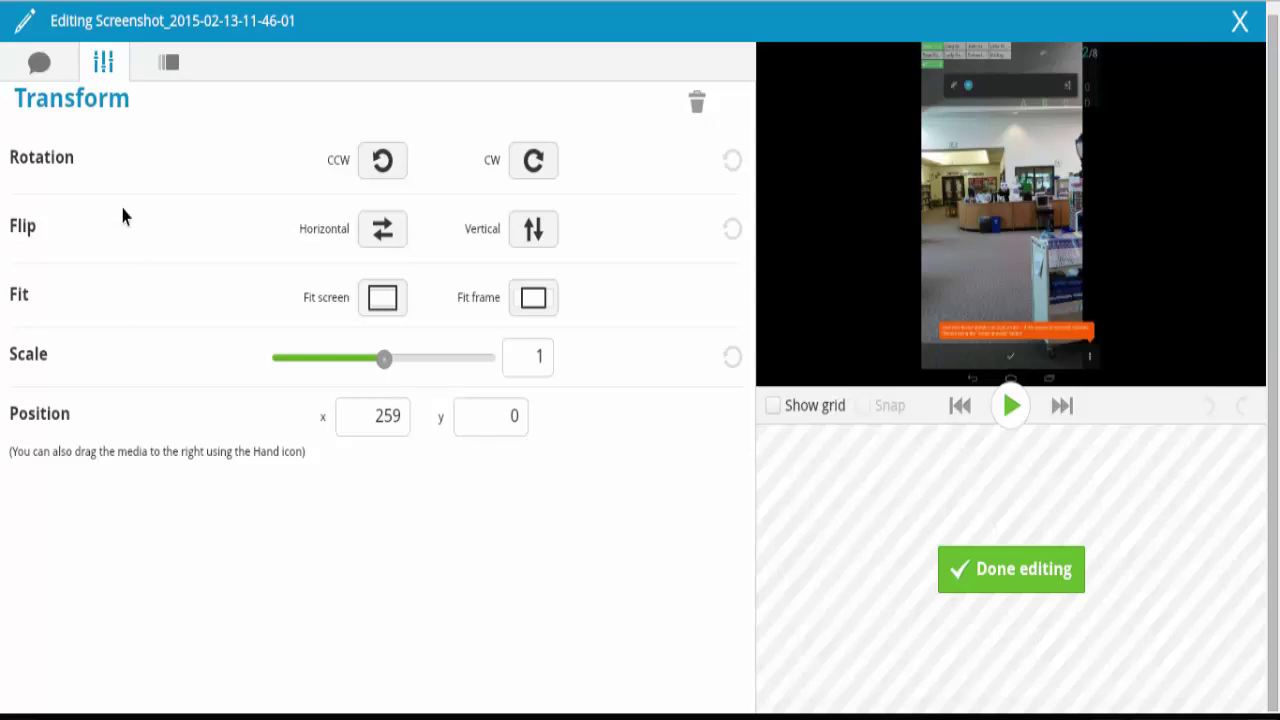
left_click(167, 66)
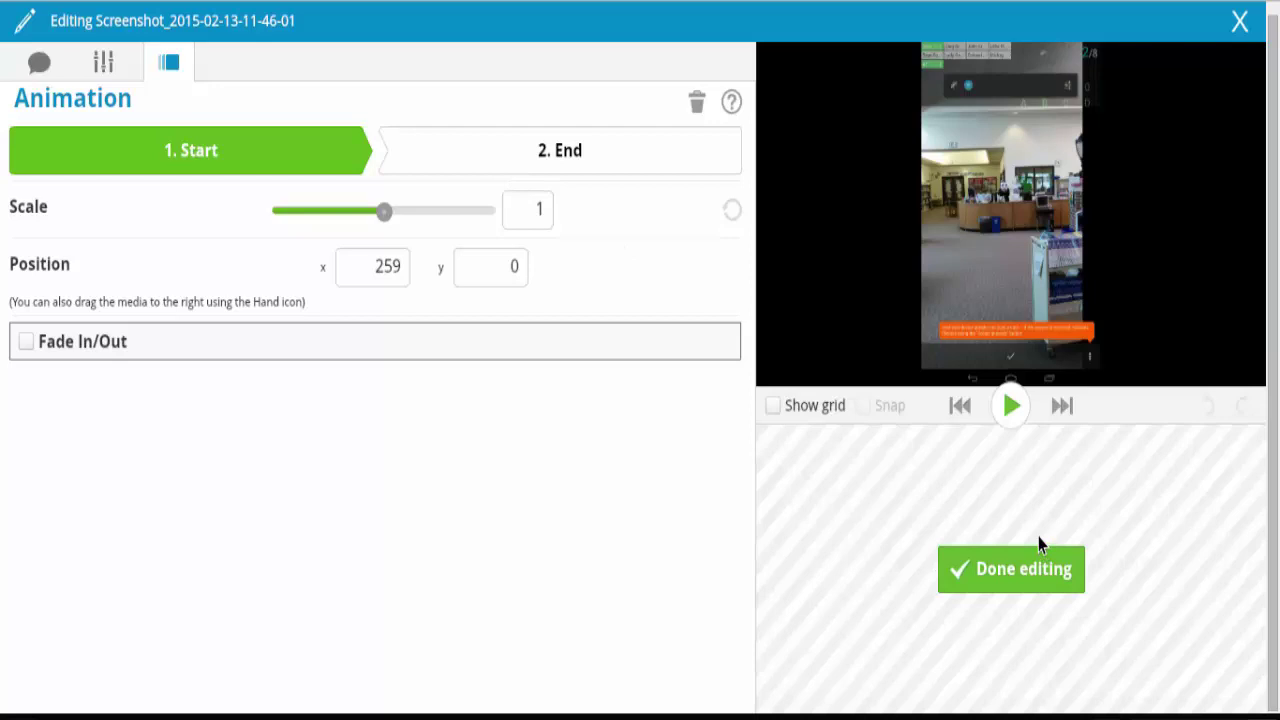
left_click(1006, 562)
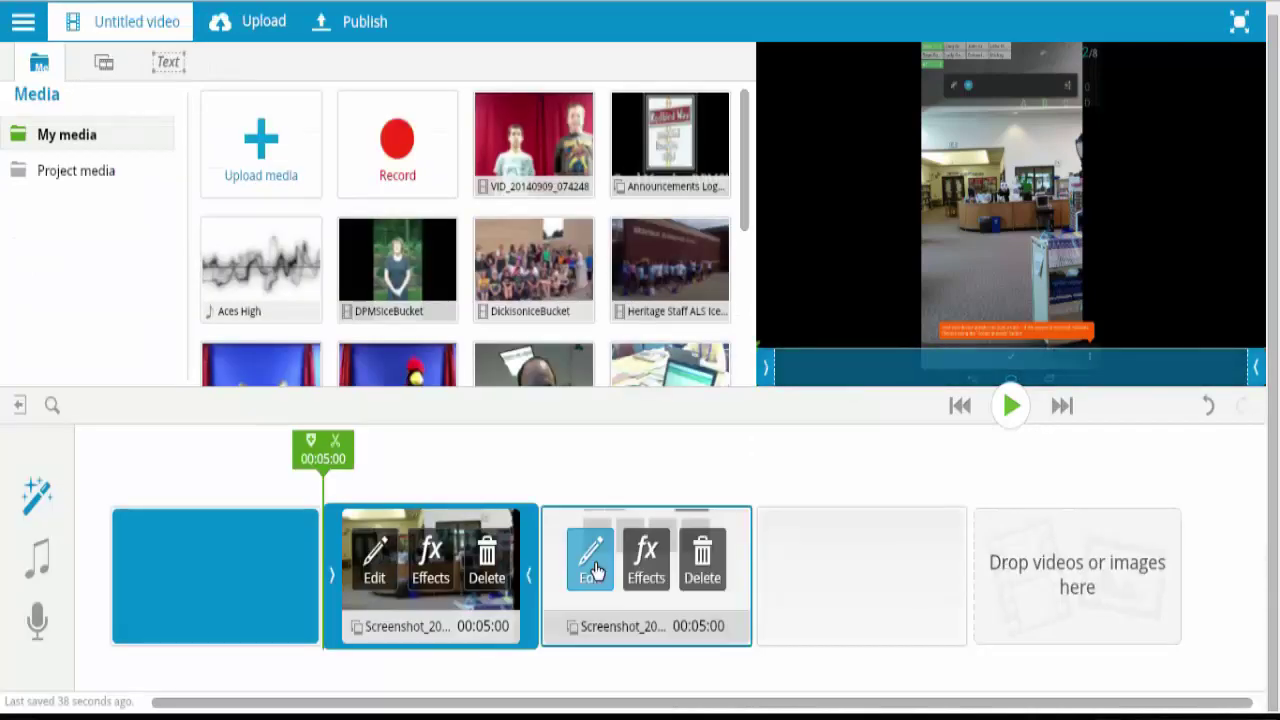
Apply the Sepia effect to the third clip only.
left_click(646, 562)
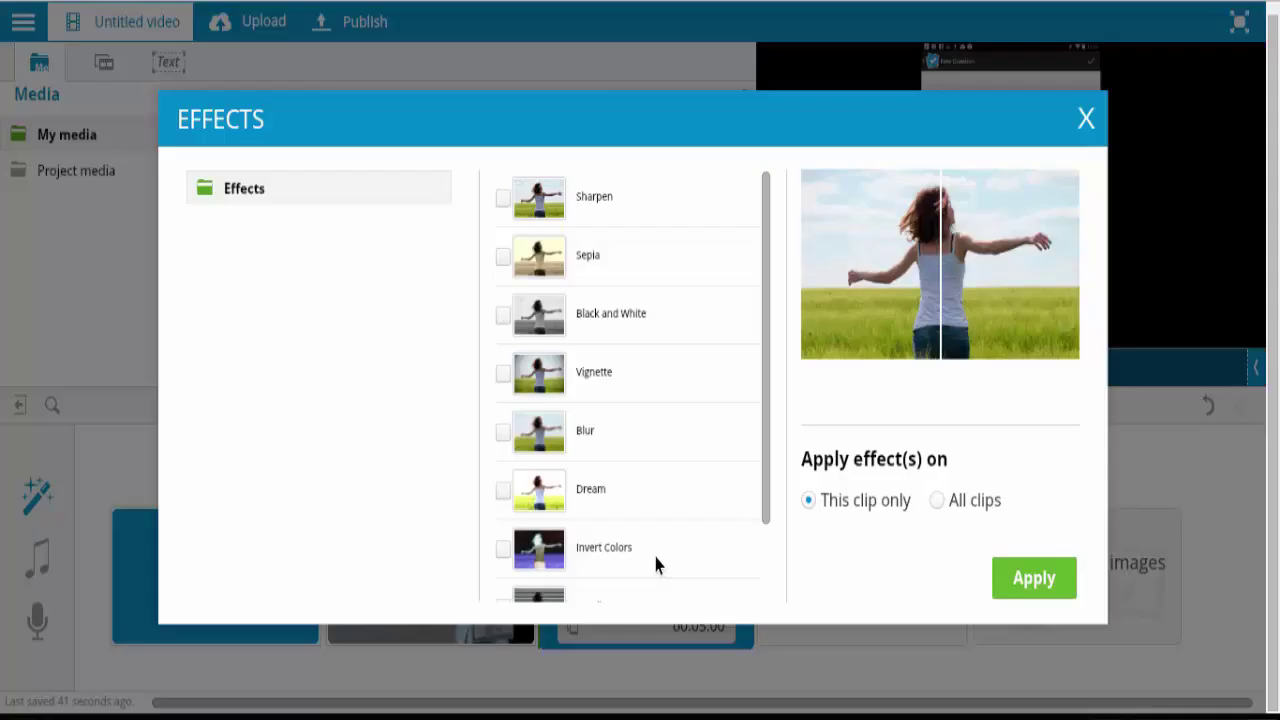
scroll(563, 338, "down", 2)
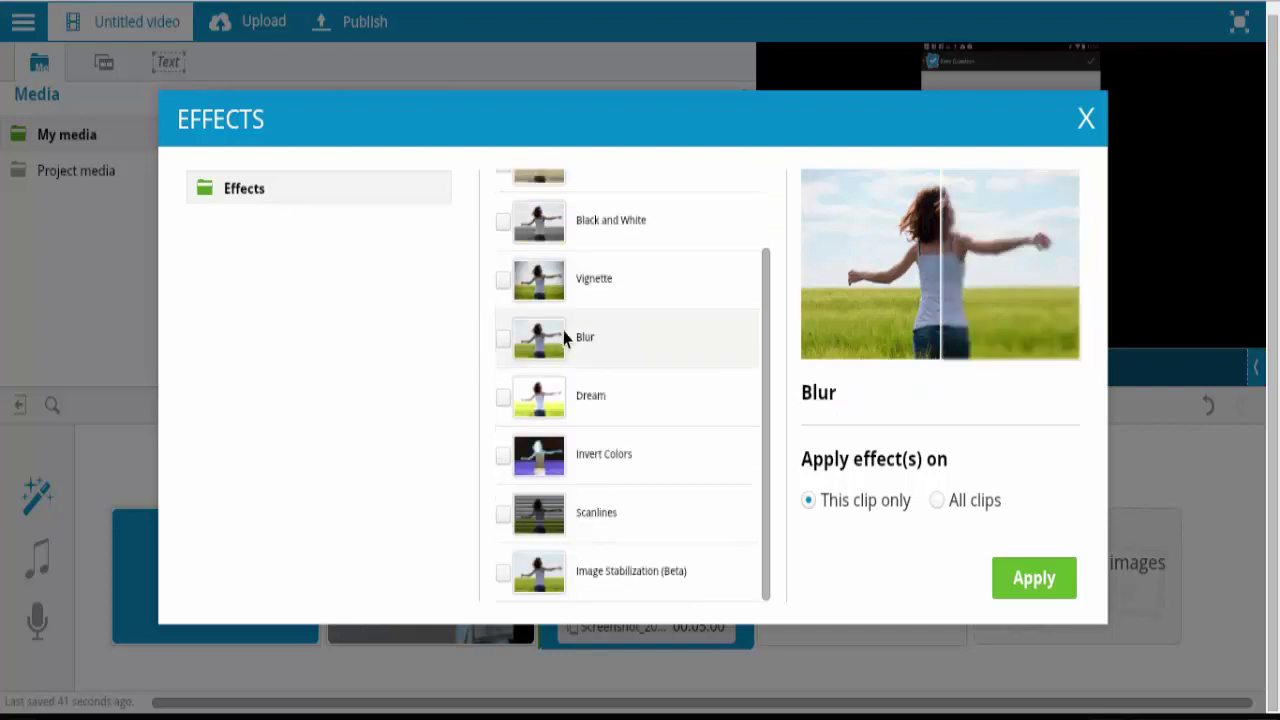
scroll(540, 240, "up", 2)
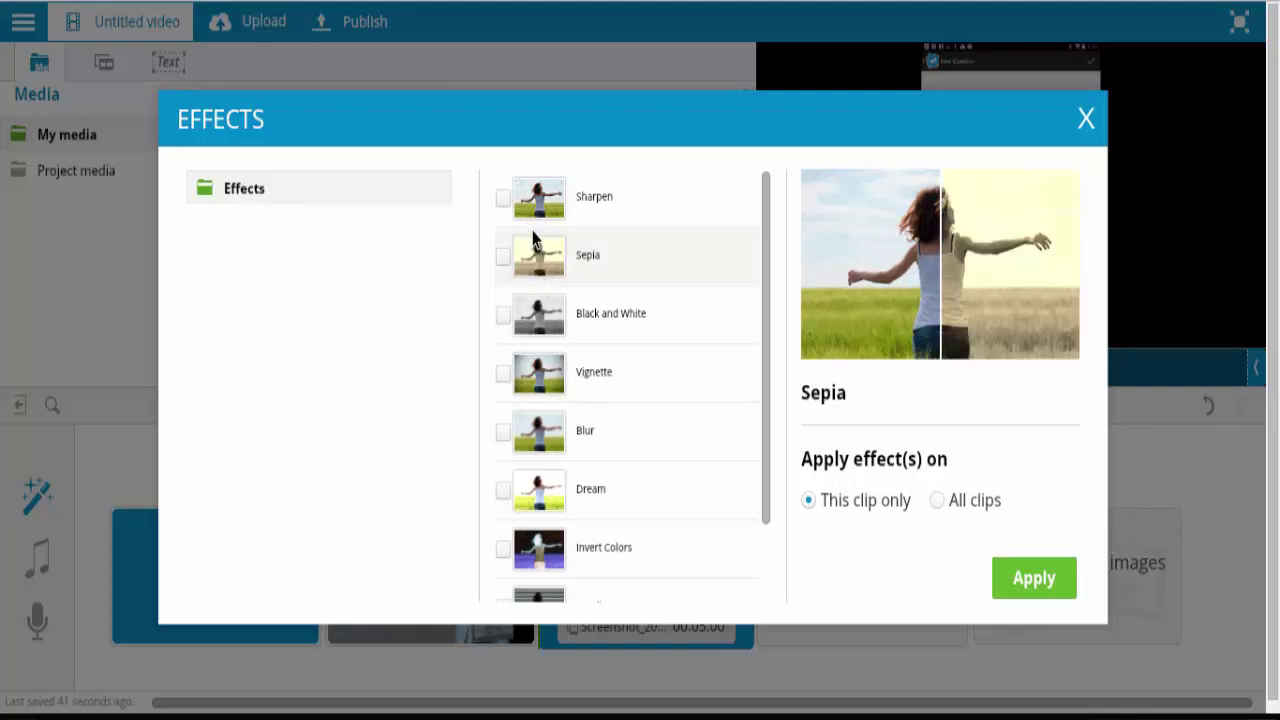
left_click(1011, 572)
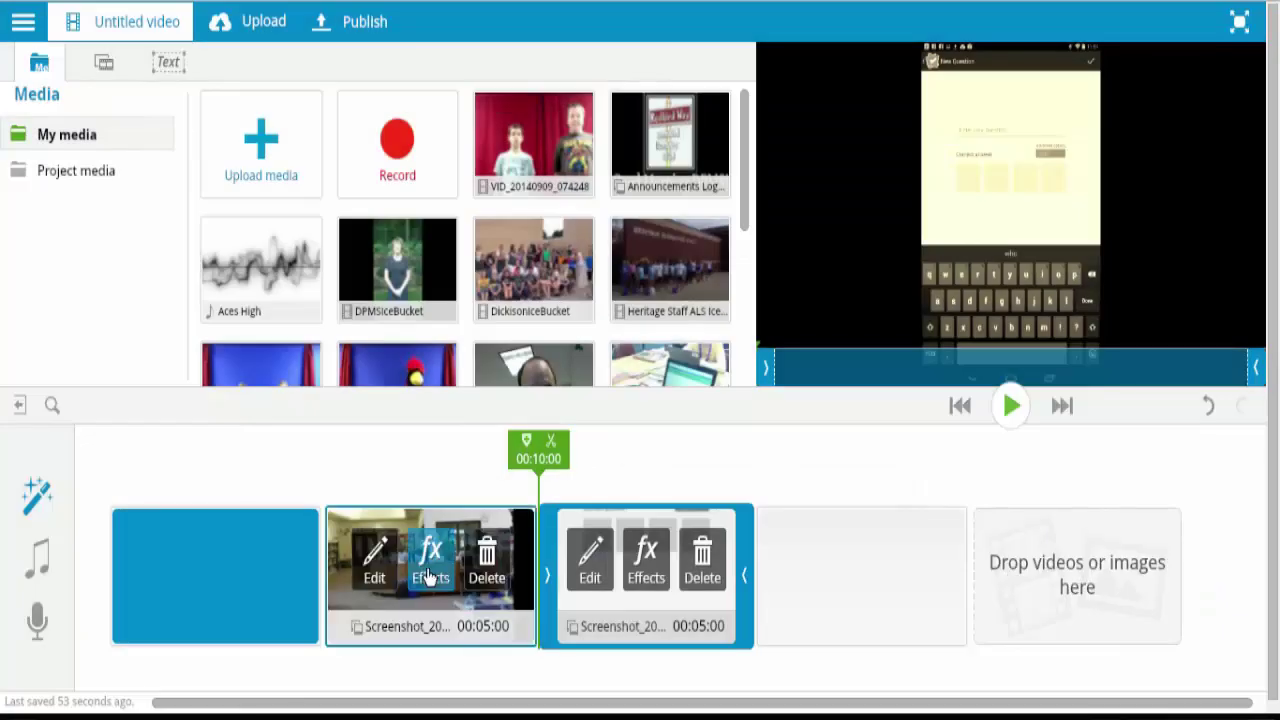
In the audio library, preview Car chase under Music > Action, Speed, Fast and use it as soundtrack.
left_click(29, 556)
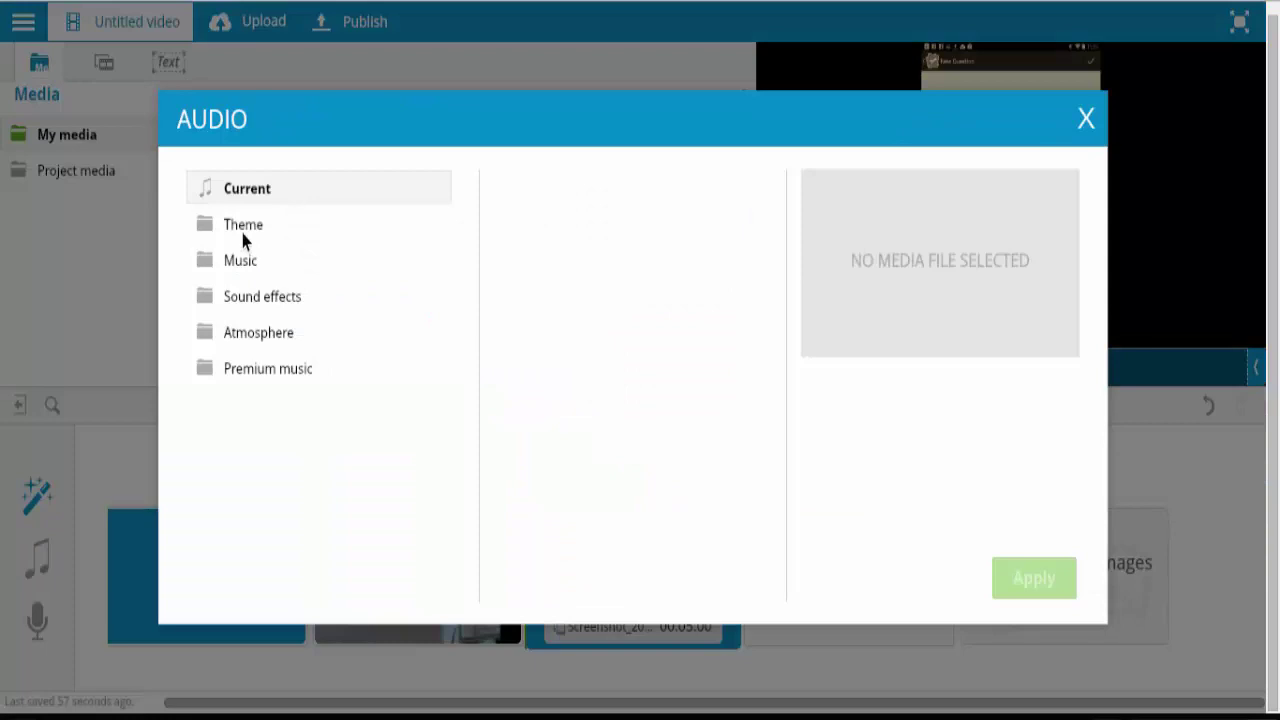
left_click(243, 232)
left_click(240, 264)
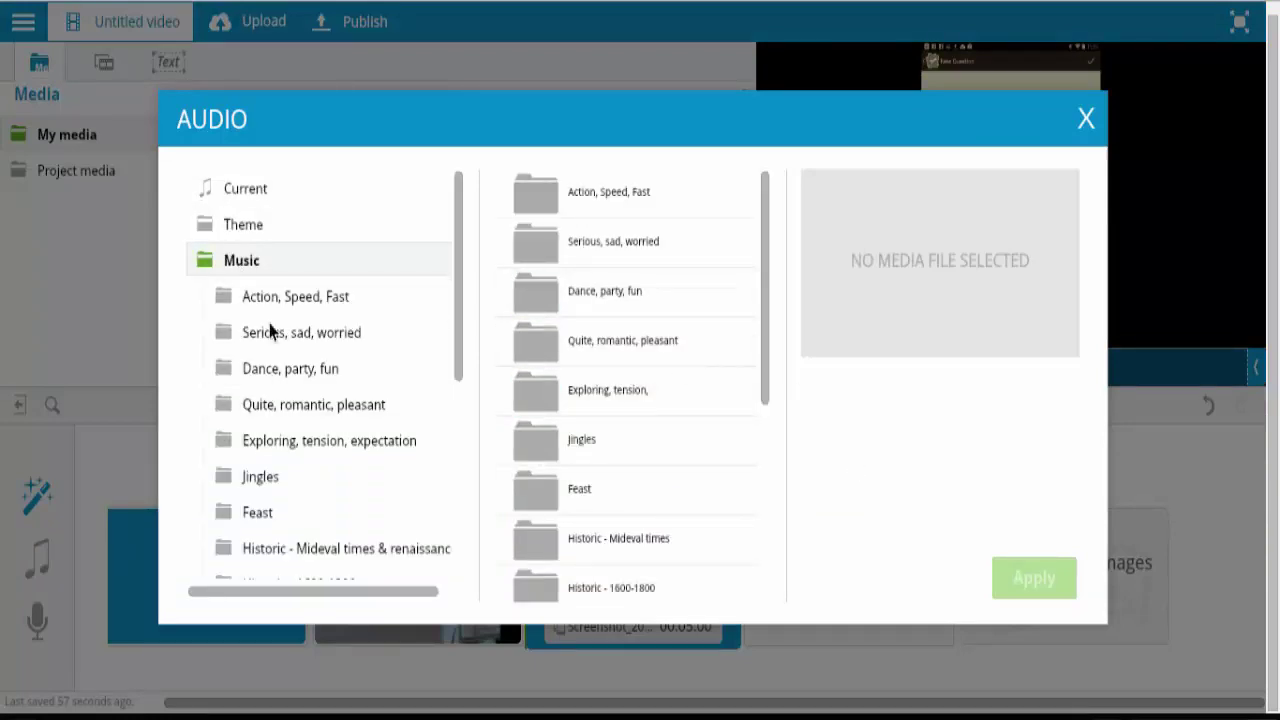
left_click(297, 300)
left_click(526, 272)
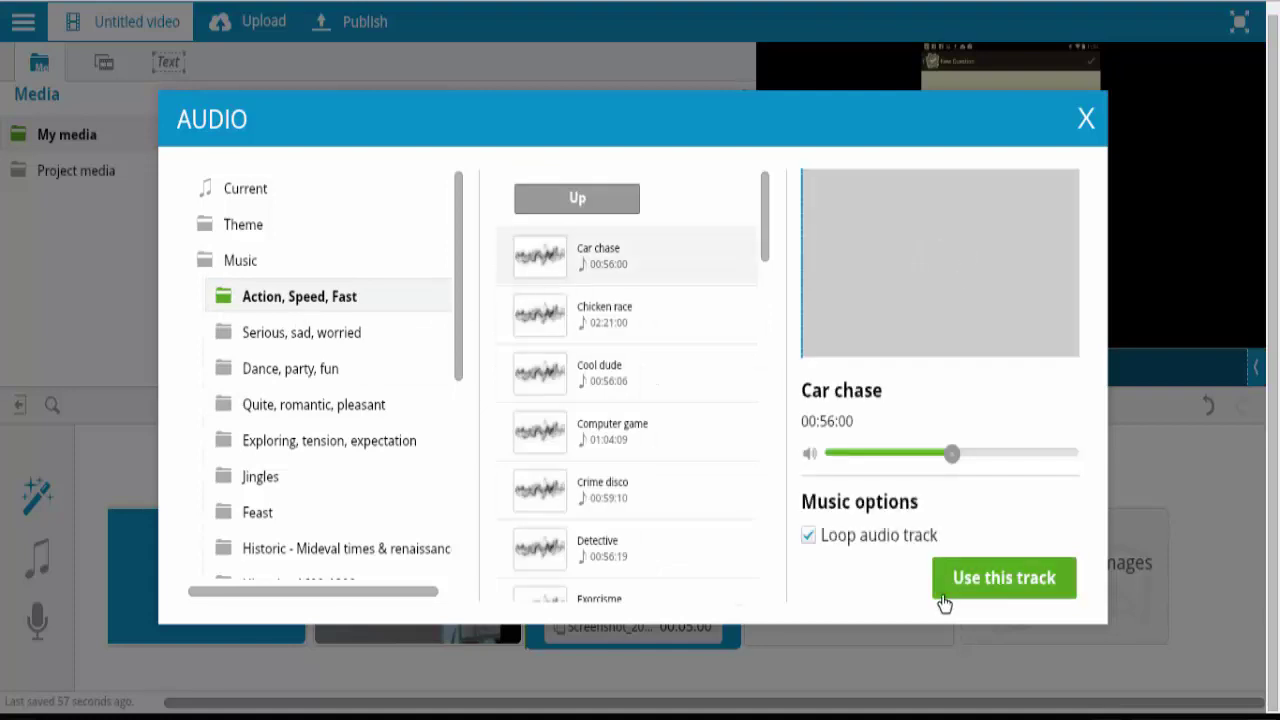
left_click(982, 585)
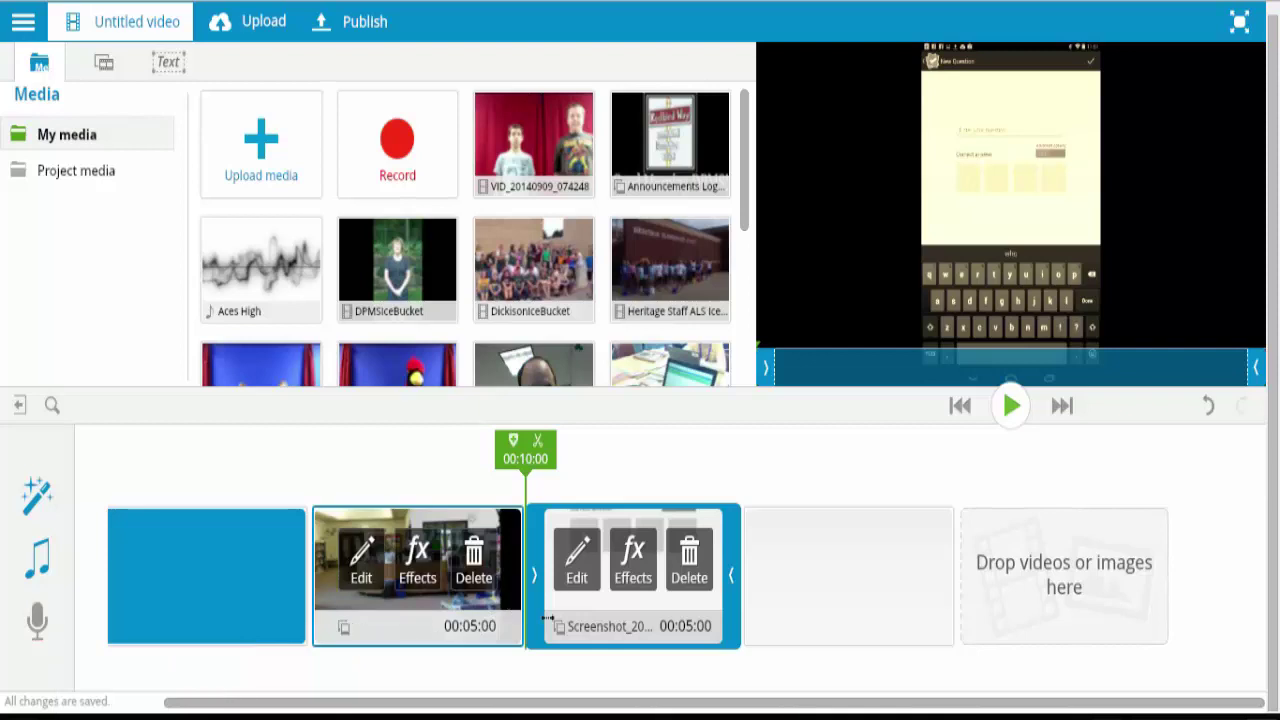
mouse_move(476, 524)
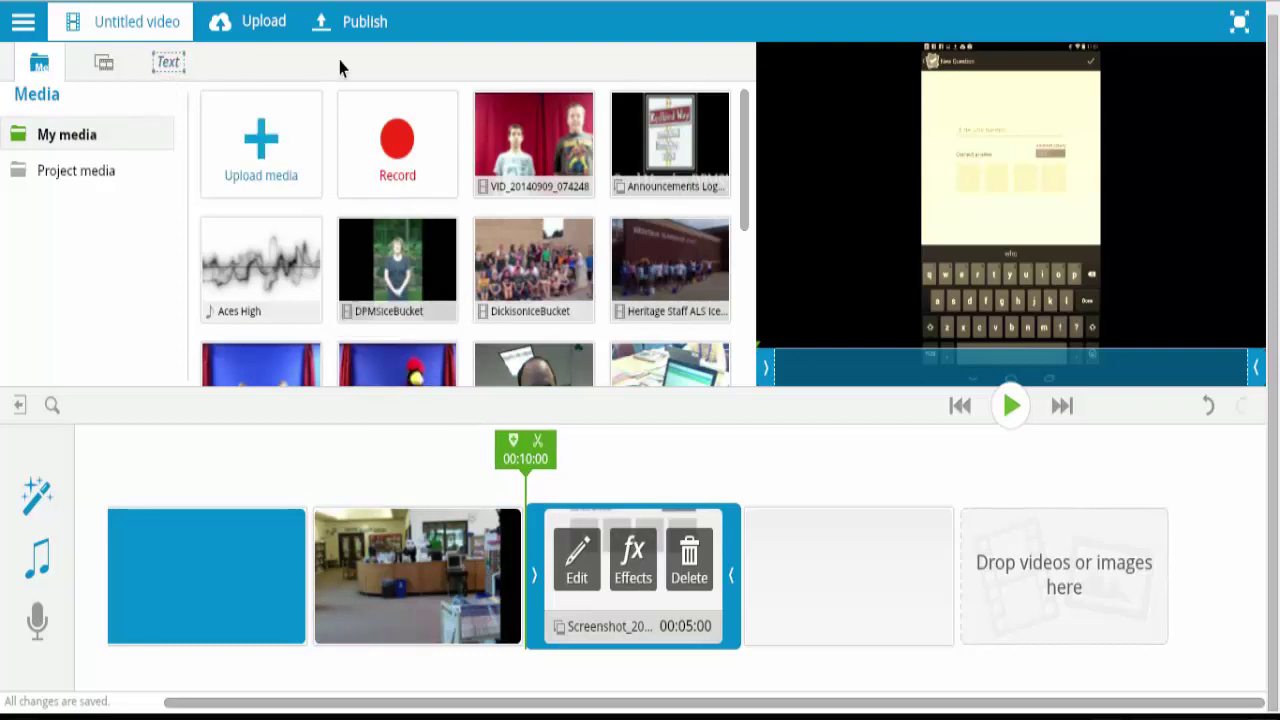
Switch the project from storyboard to Timeline mode through the main project menu.
mouse_move(457, 558)
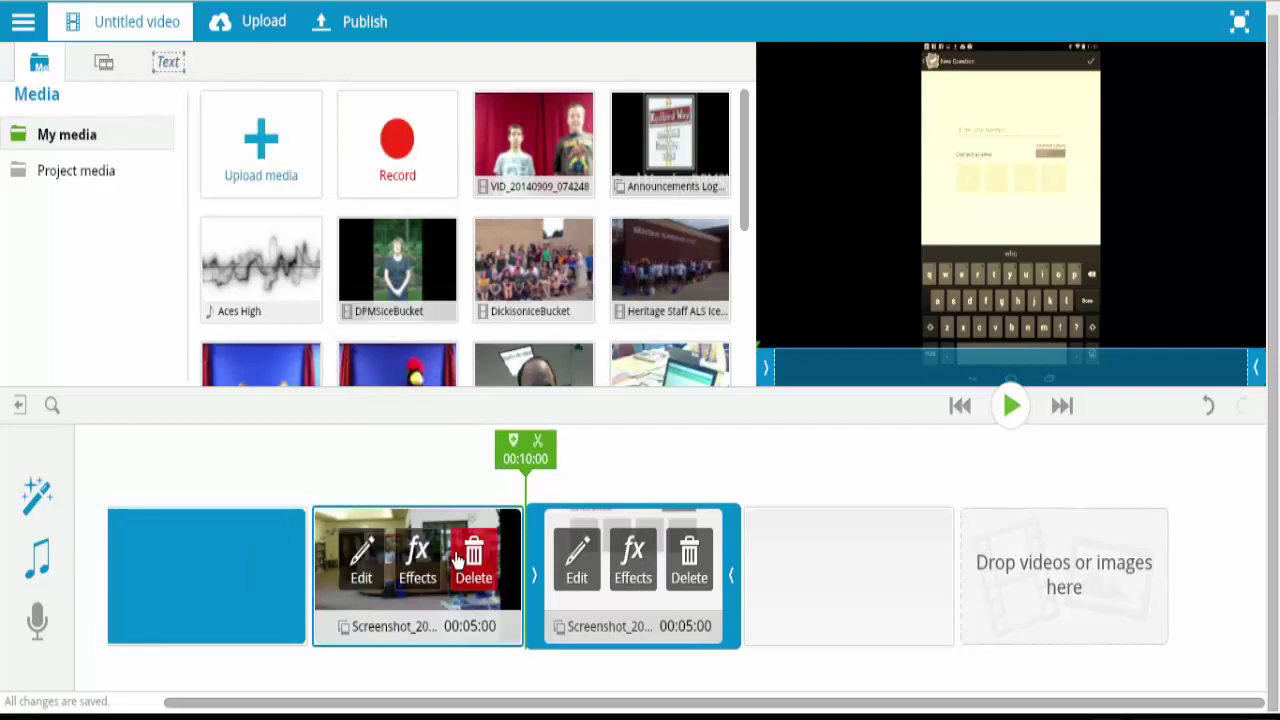
left_click(17, 28)
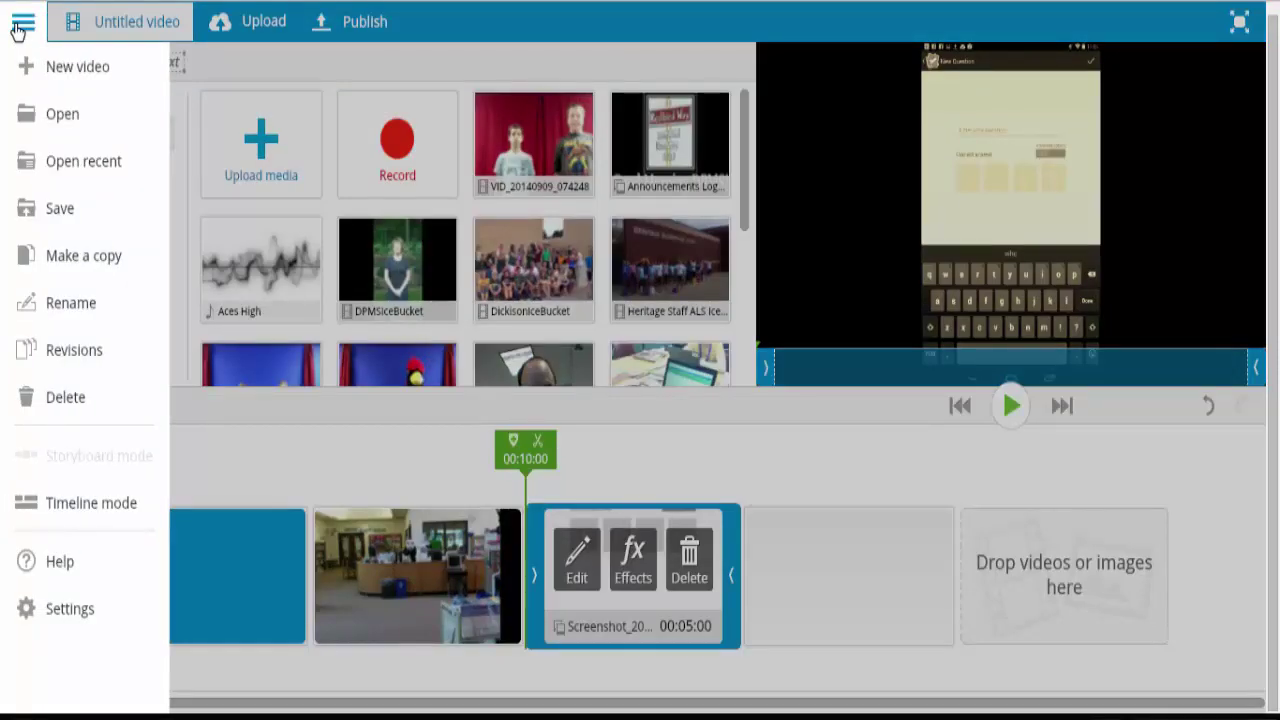
left_click(77, 514)
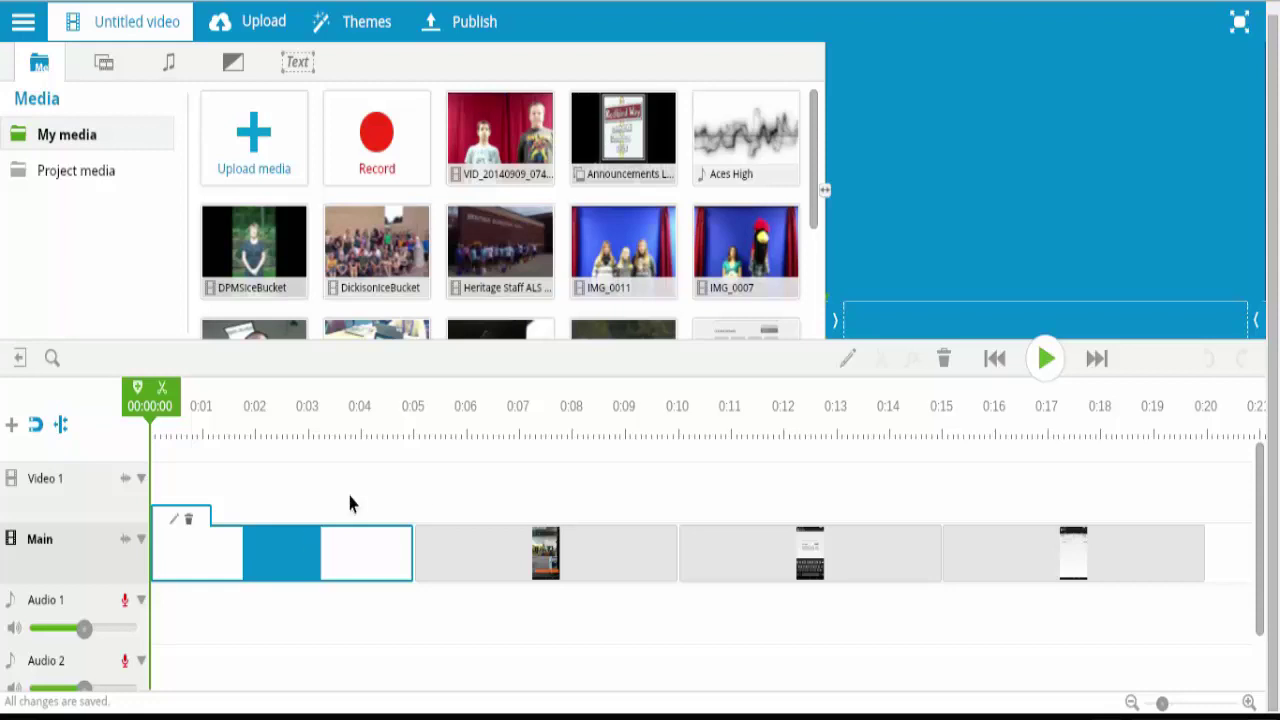
Move the second Main clip up to Video 1 and the Title Text clip up to Video 2.
left_click(529, 549)
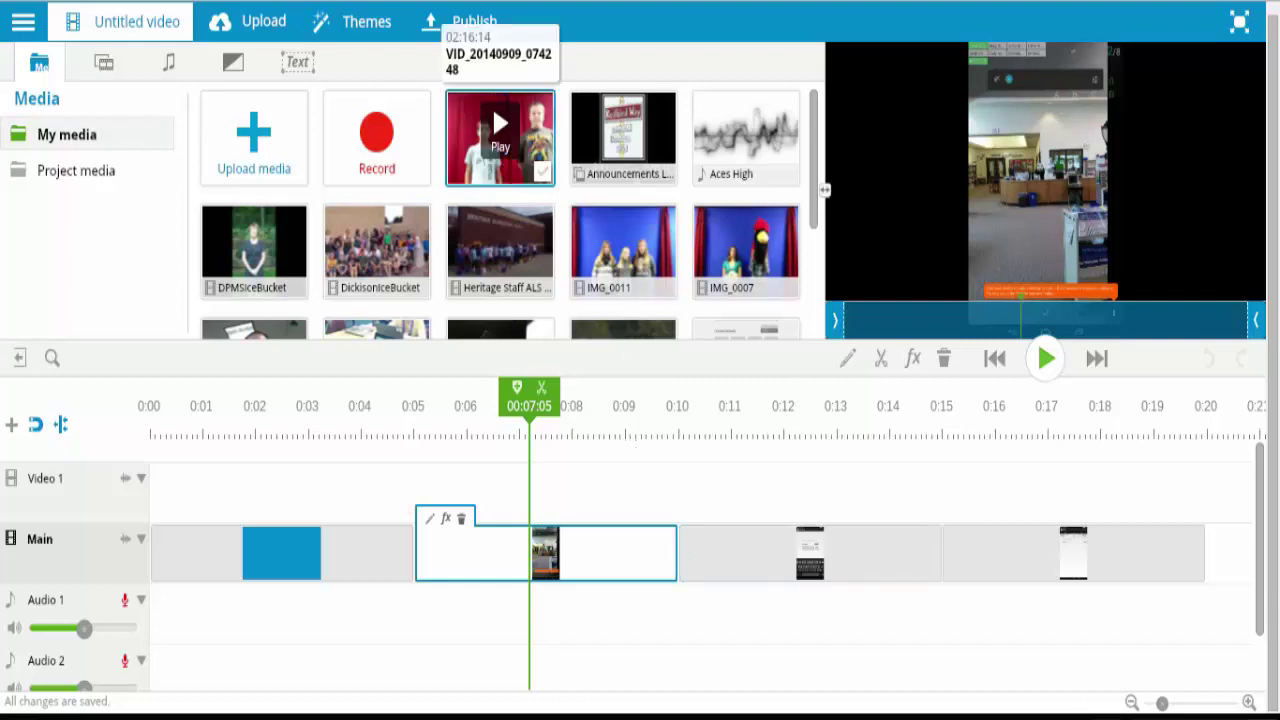
left_click_drag(609, 143, 491, 634)
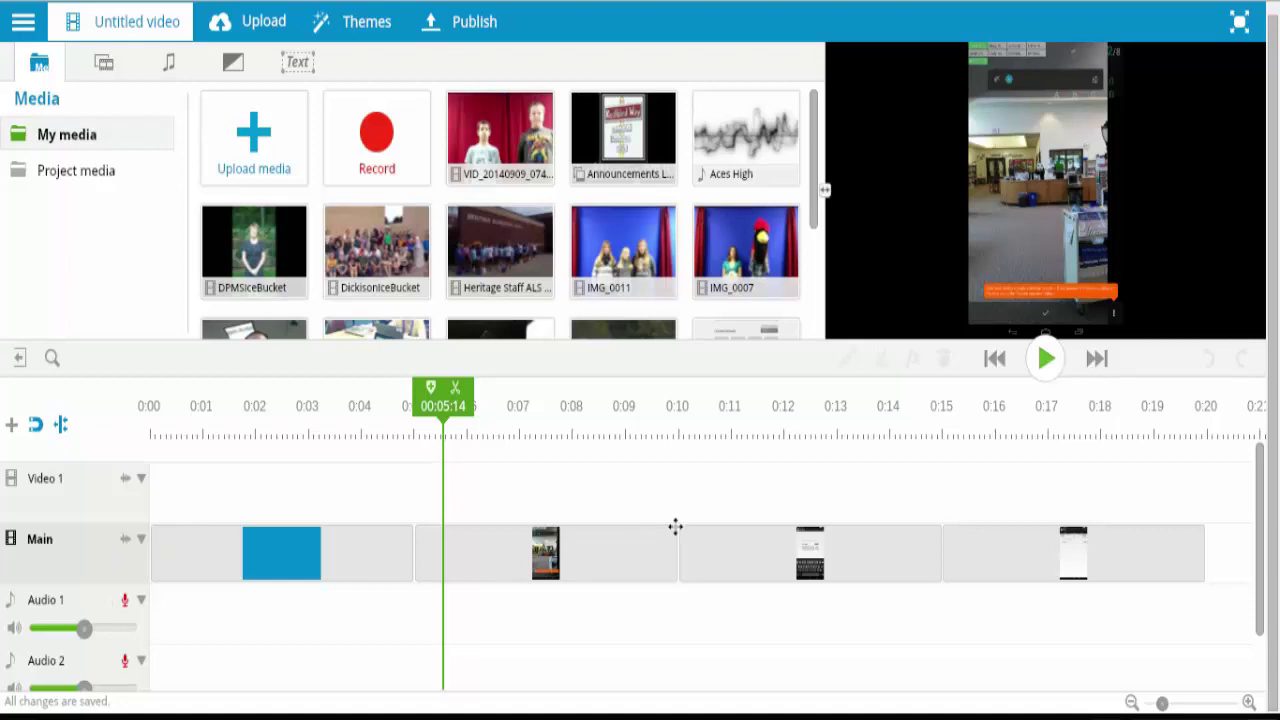
left_click_drag(634, 557, 634, 494)
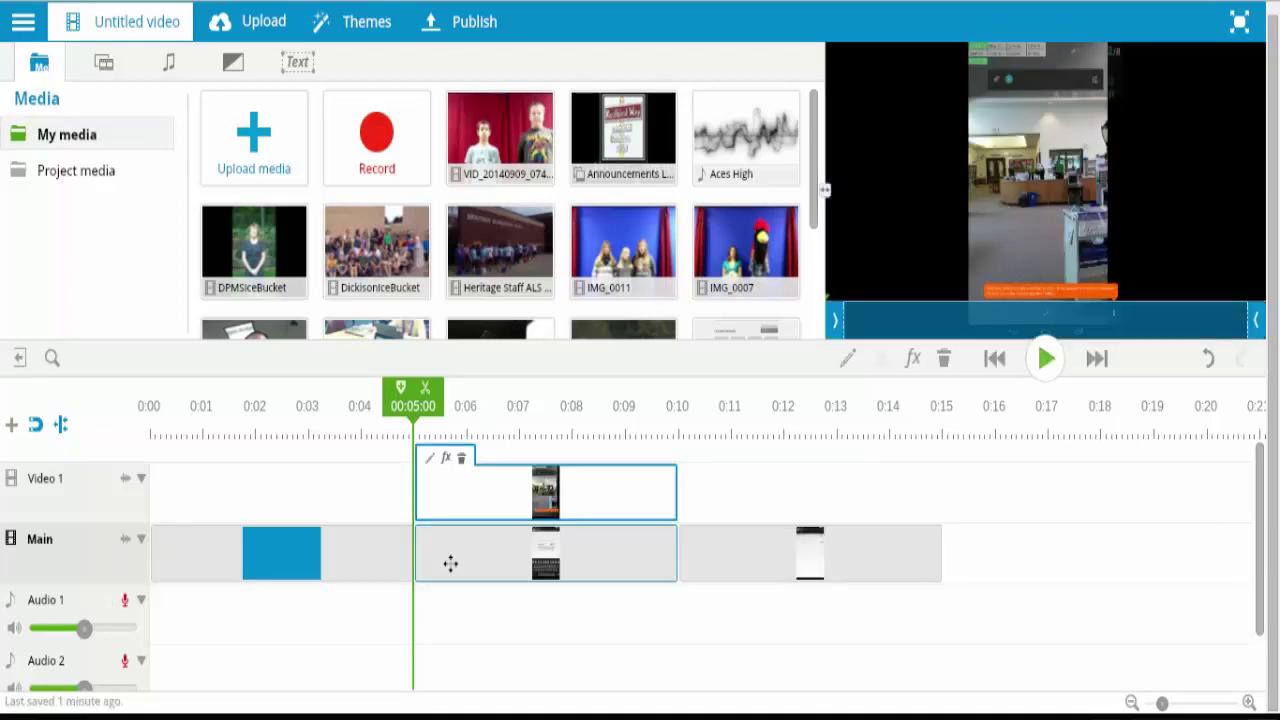
left_click_drag(346, 551, 343, 498)
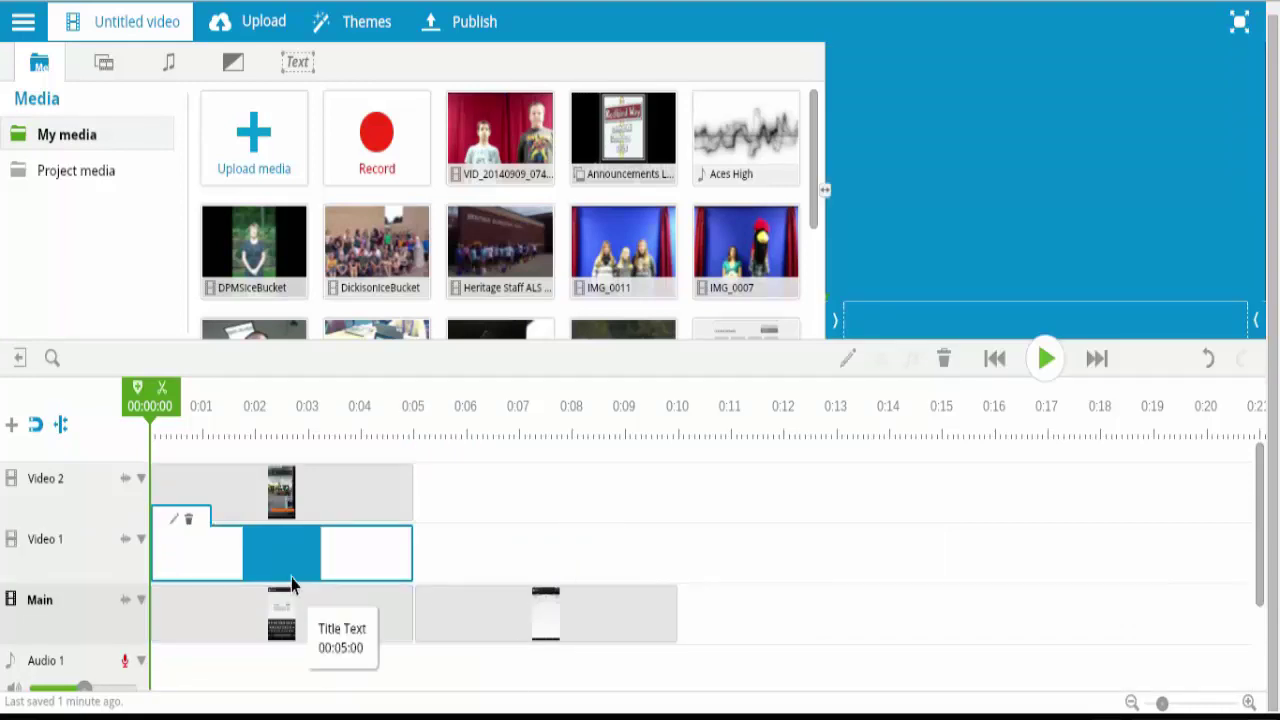
left_click_drag(300, 552, 292, 476)
Line up the overlay, Main and Video 4 clips on Video 2 after the title, ending with the last screenshot.
left_click_drag(309, 551, 622, 512)
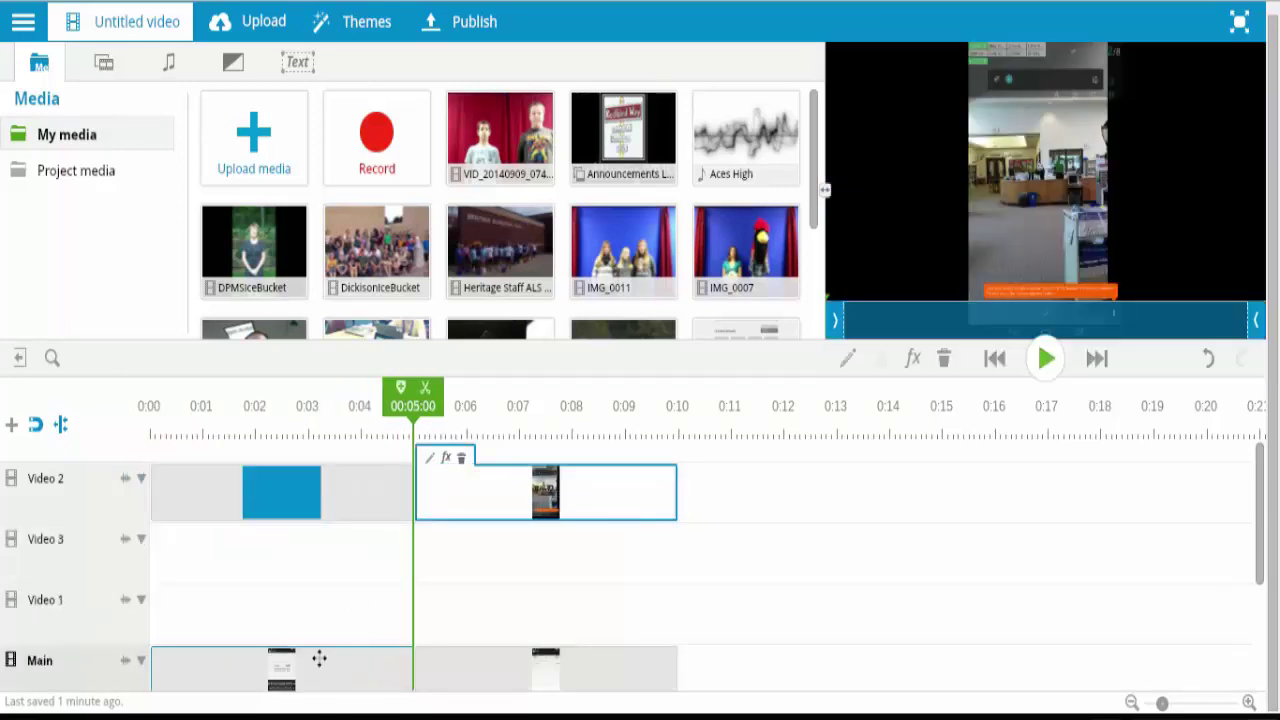
left_click_drag(328, 653, 868, 519)
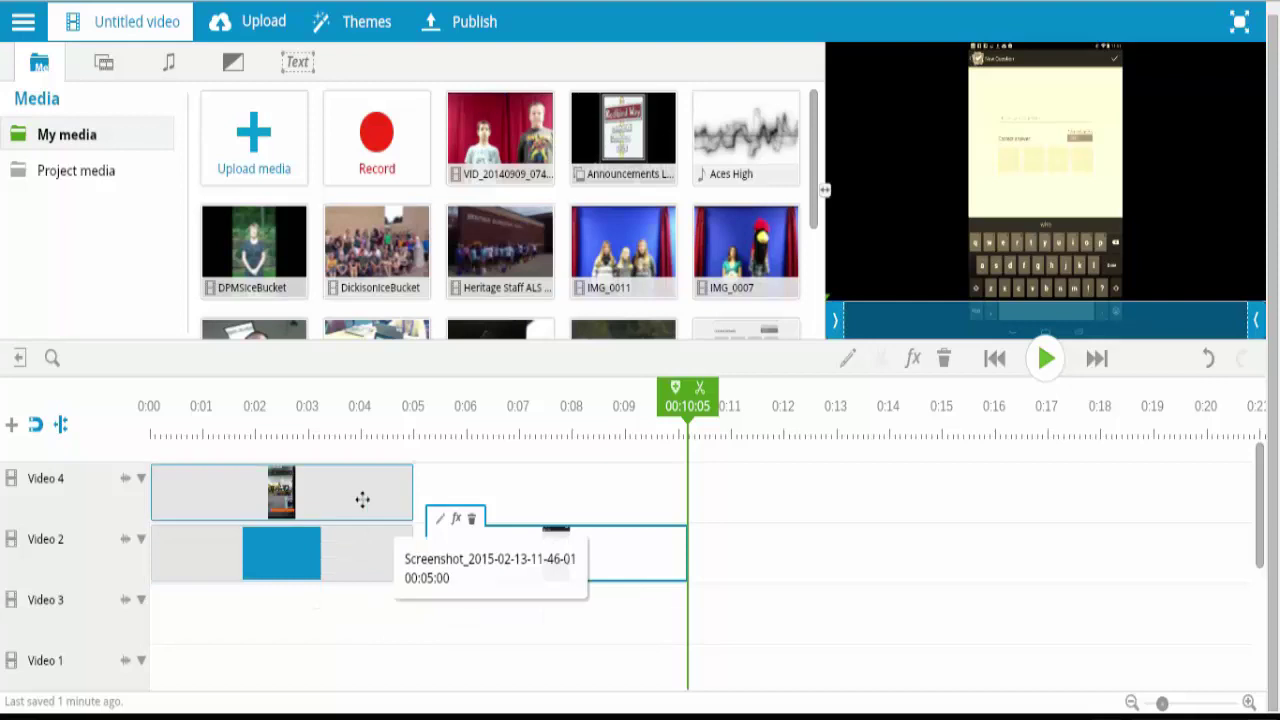
left_click_drag(347, 493, 921, 571)
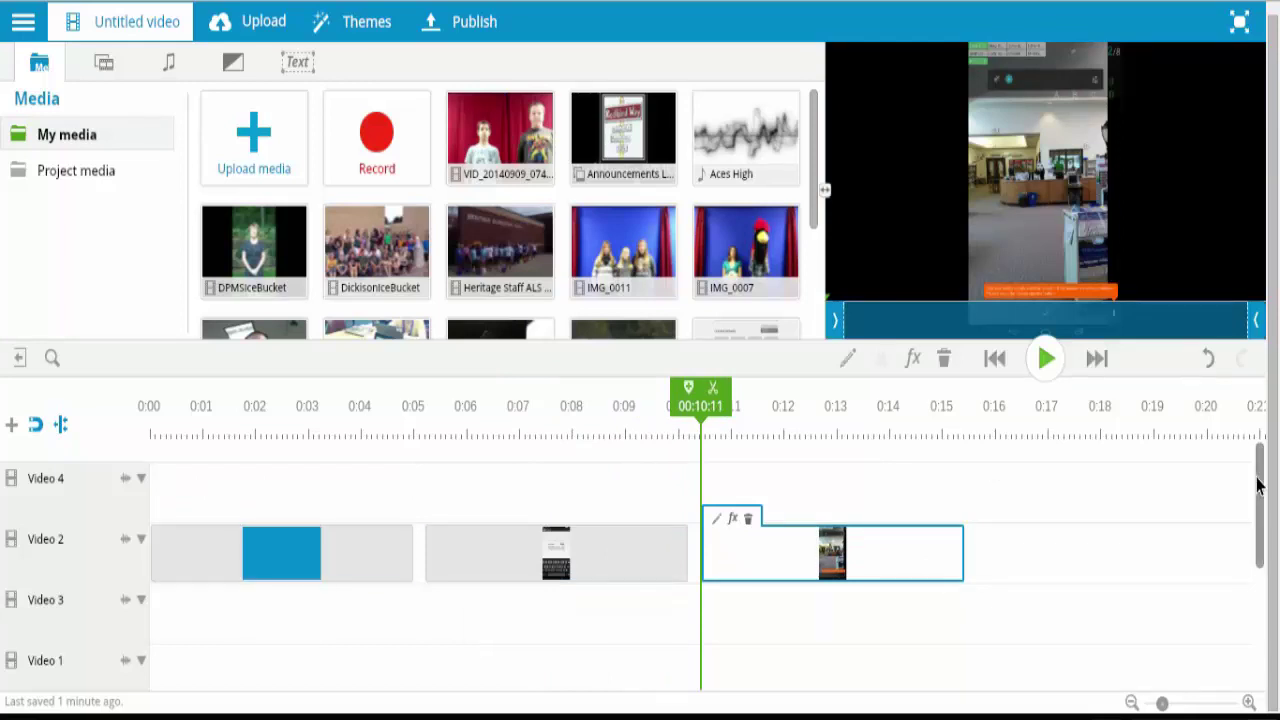
left_click_drag(1257, 487, 1260, 530)
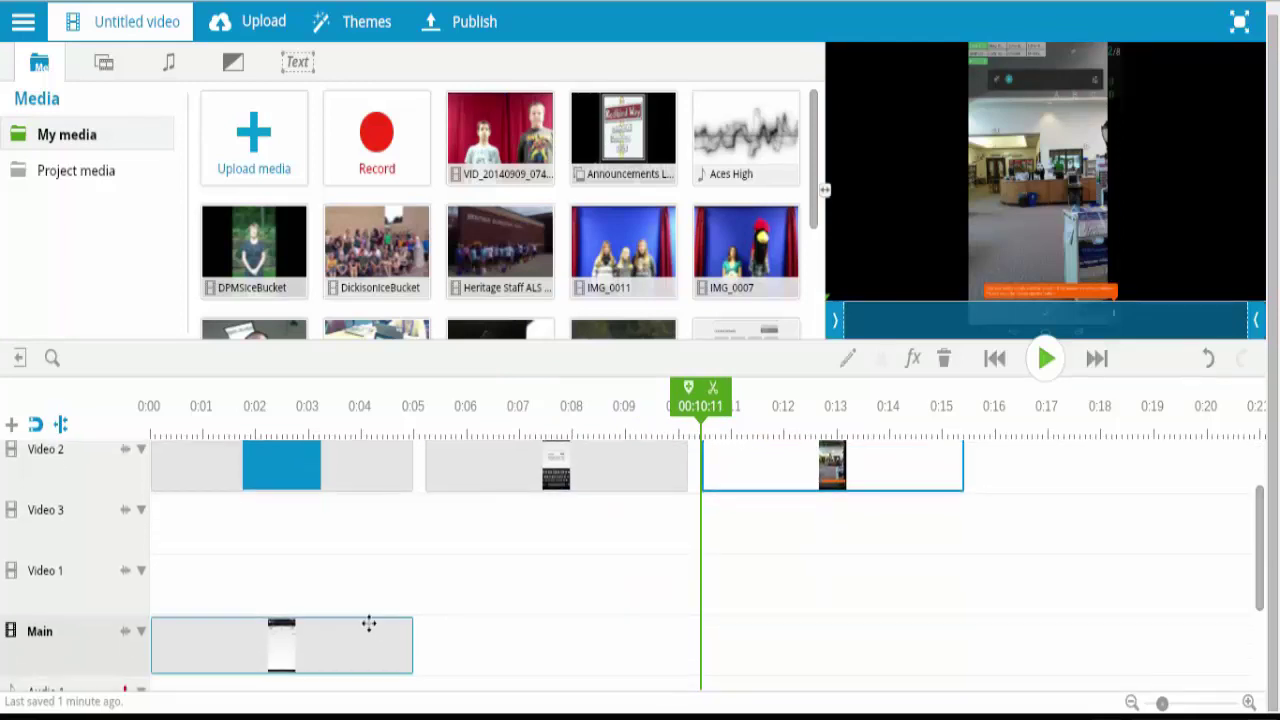
left_click_drag(369, 623, 1214, 449)
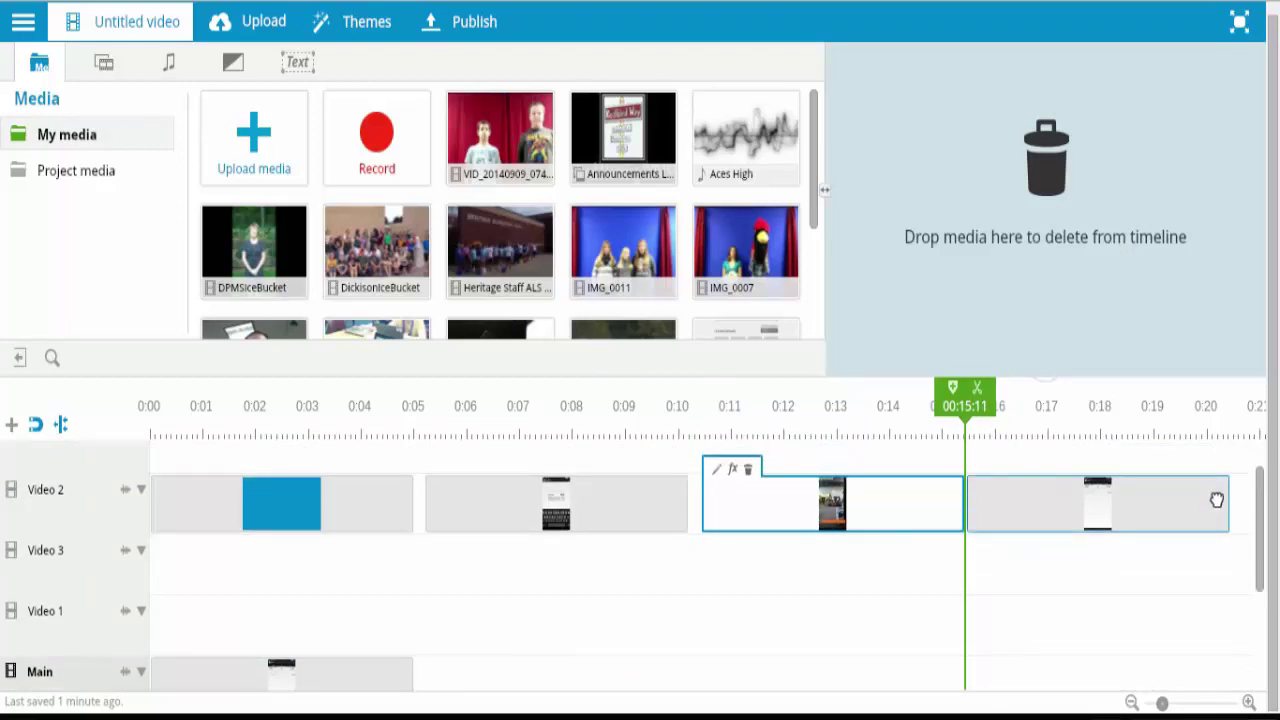
Slide the Video 2 clips left so all four sit flush with no gaps.
left_click_drag(1216, 500, 1231, 540)
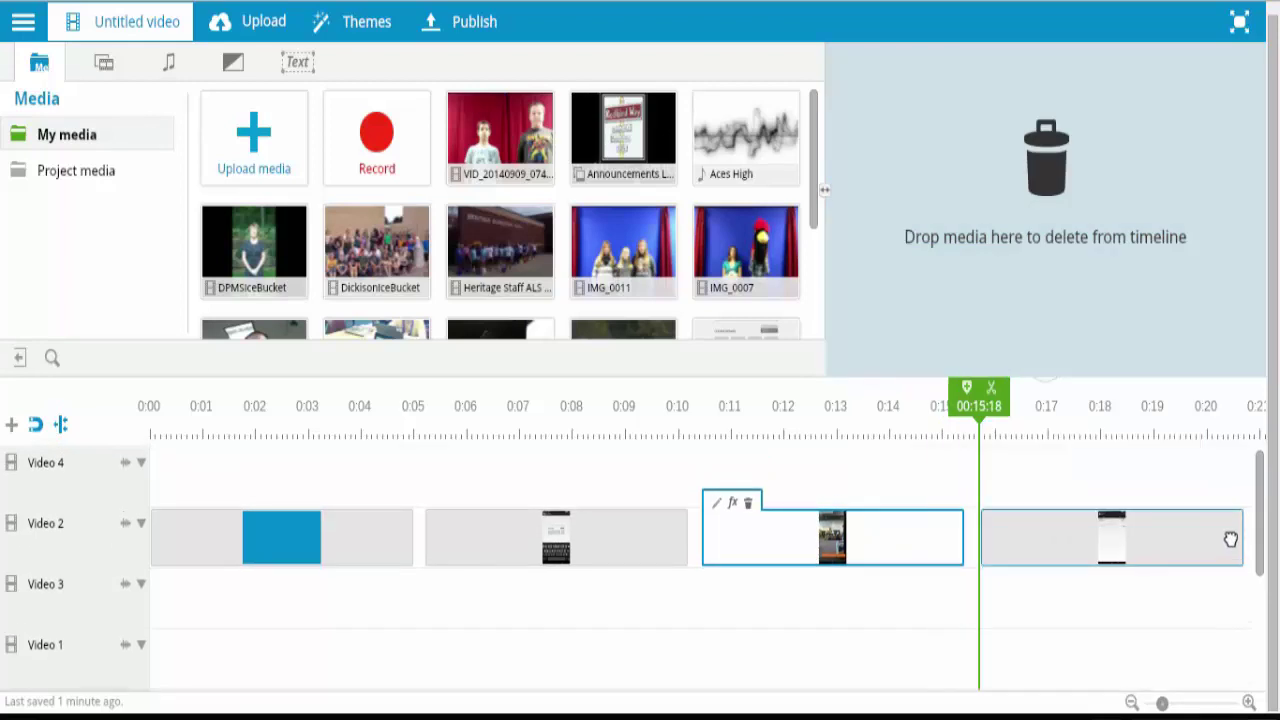
left_click(434, 526)
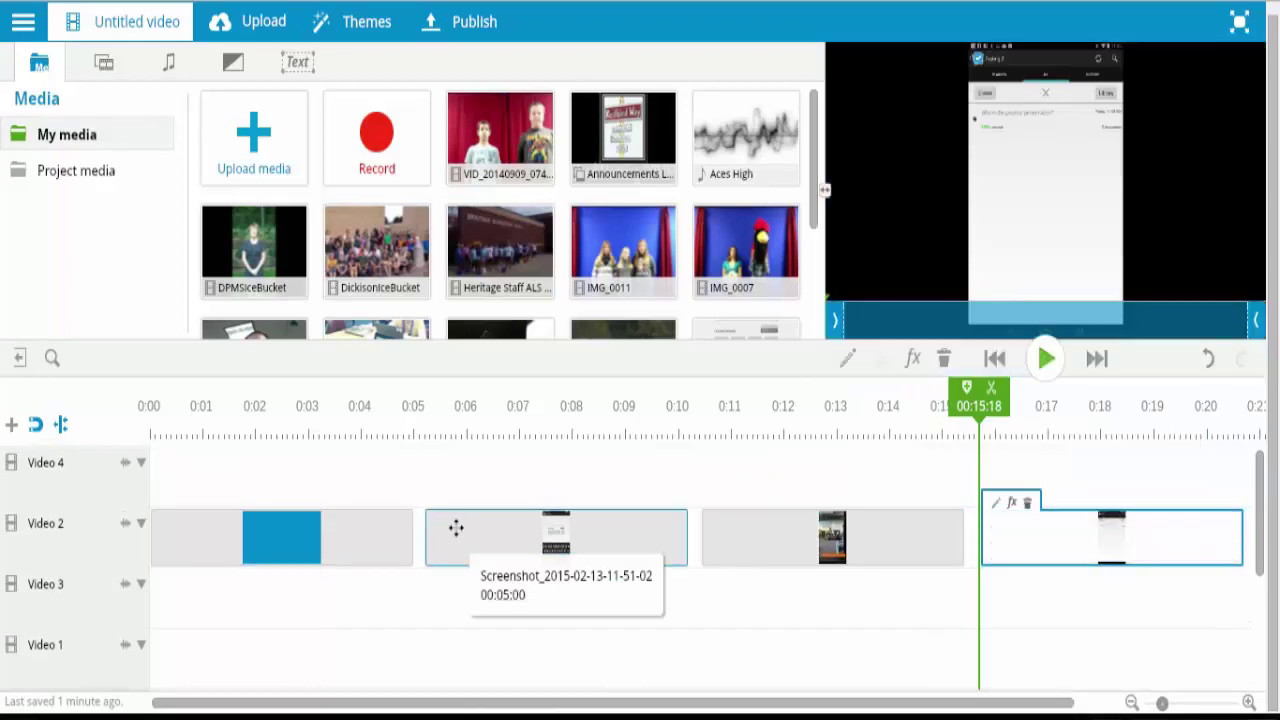
left_click_drag(454, 526, 449, 526)
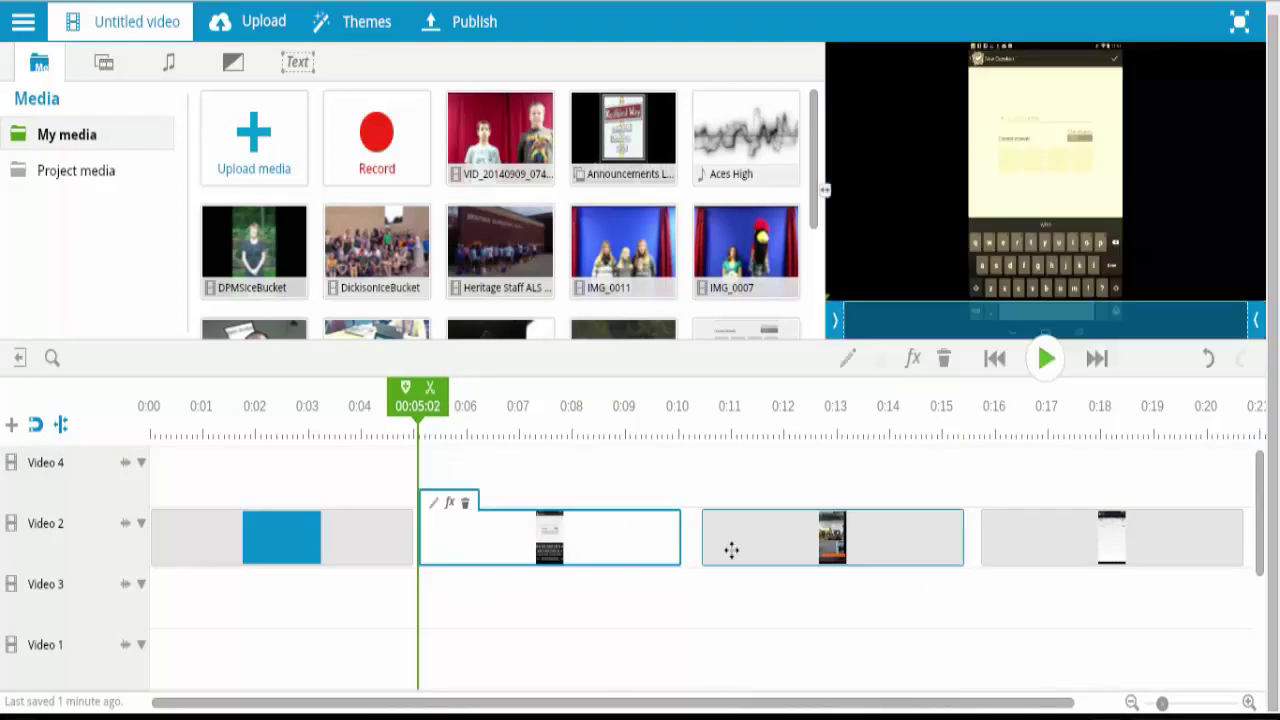
left_click_drag(731, 549, 714, 550)
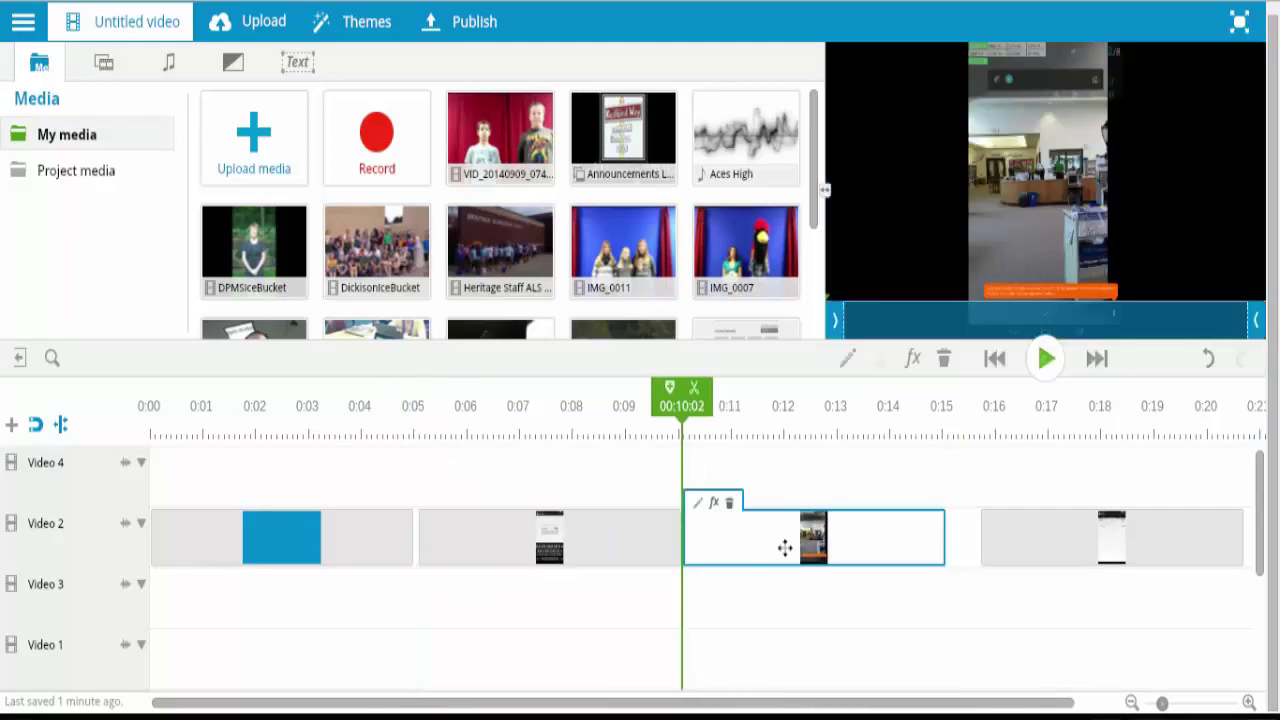
left_click_drag(1006, 540, 970, 541)
left_click_drag(506, 541, 493, 531)
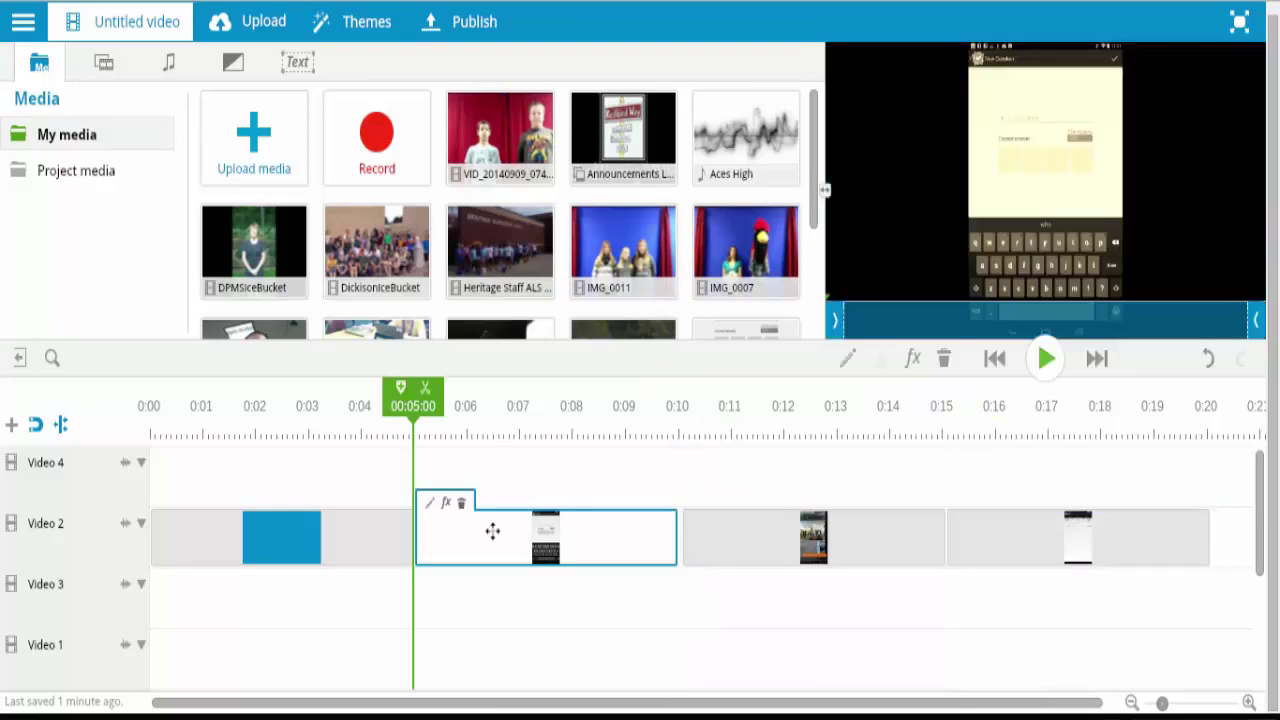
Play the sequence from 0:00 and pause it.
left_click(176, 414)
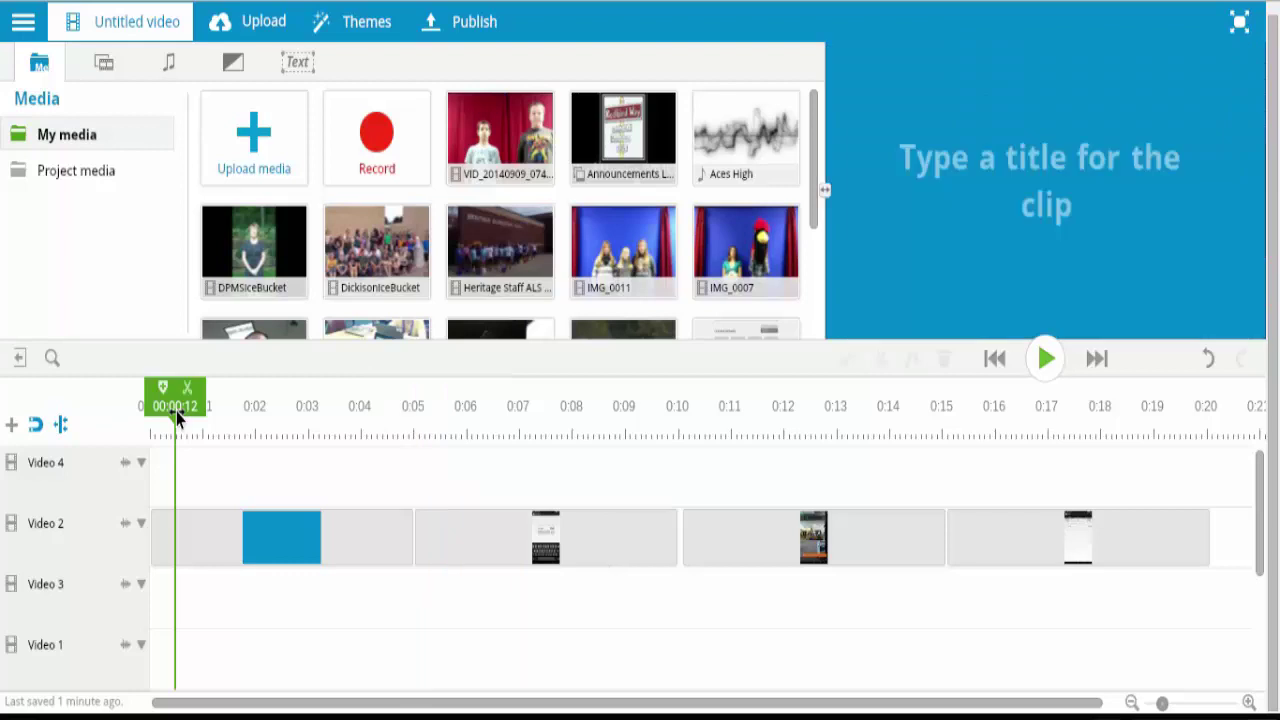
left_click(1045, 359)
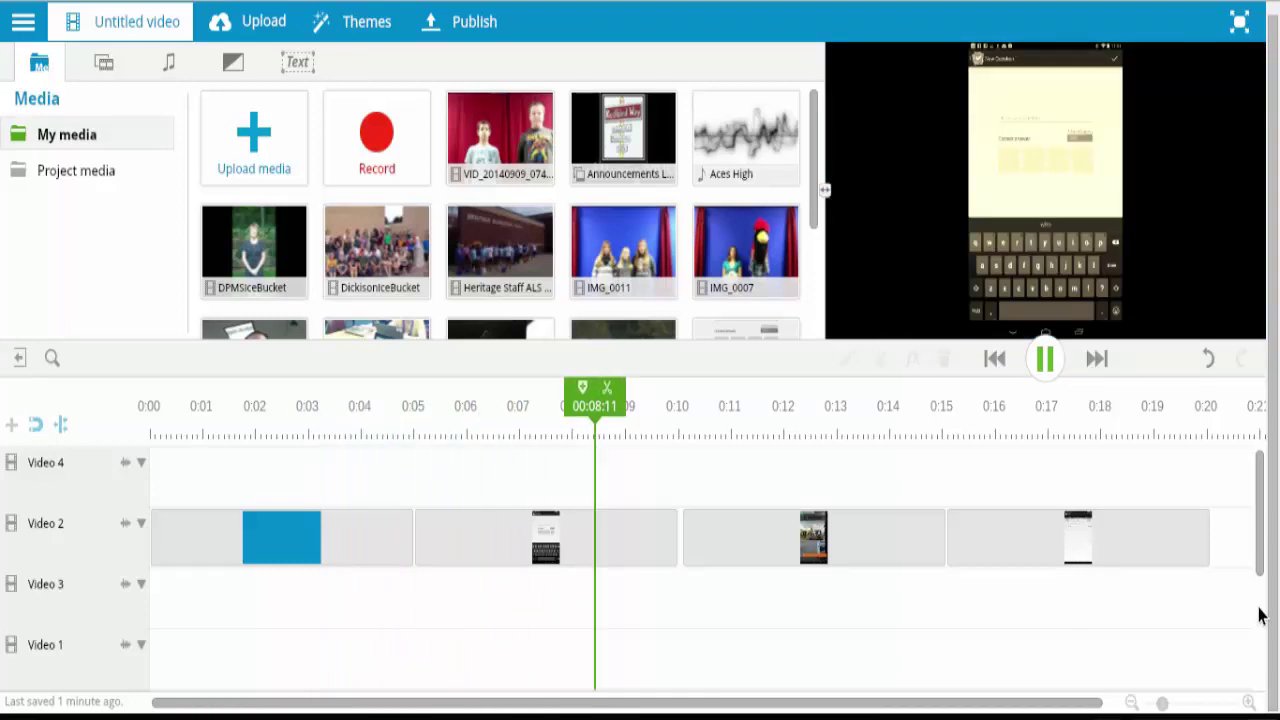
left_click(1047, 360)
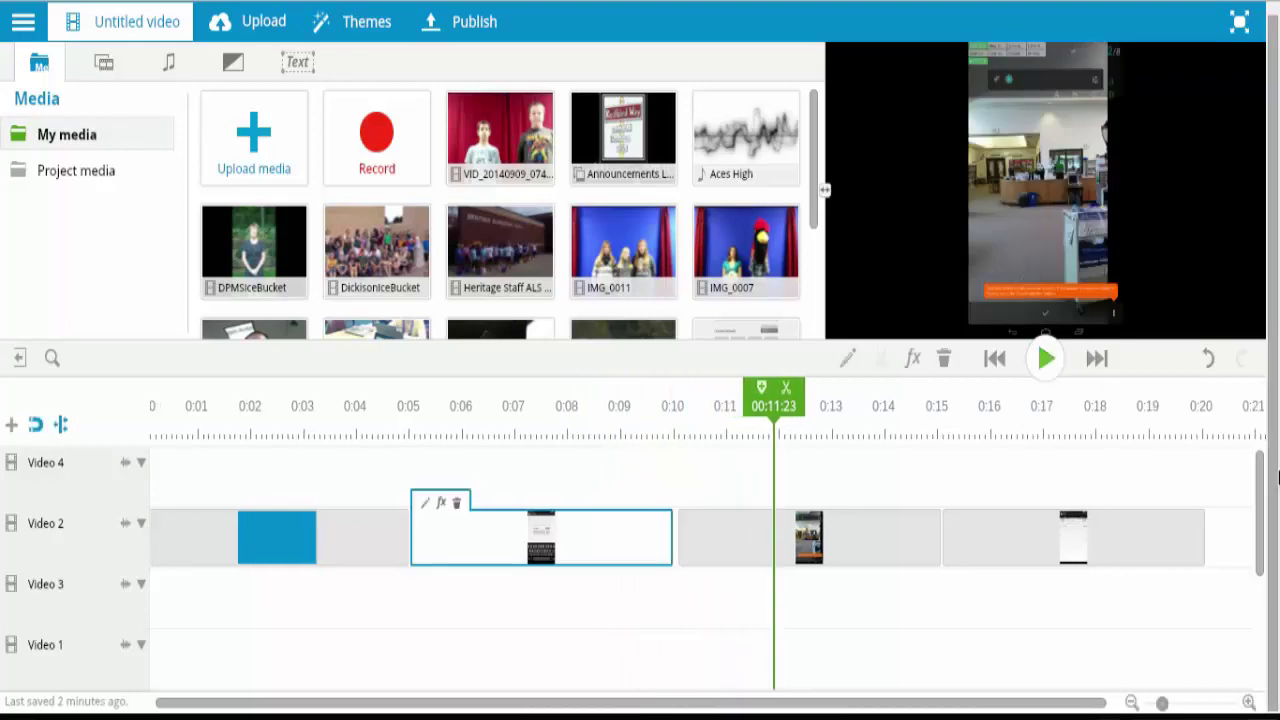
Lower the Theme music track's volume slider to 50.
left_click_drag(1260, 471, 1247, 652)
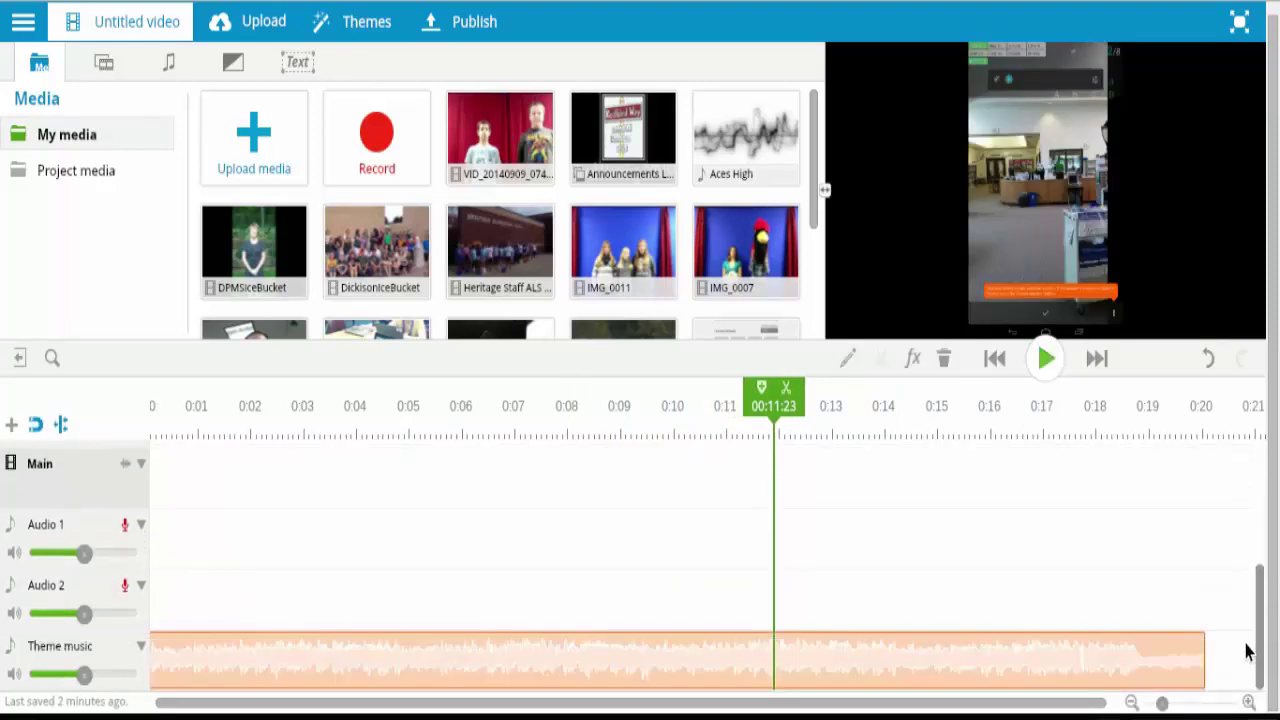
left_click(271, 654)
left_click_drag(84, 674, 55, 674)
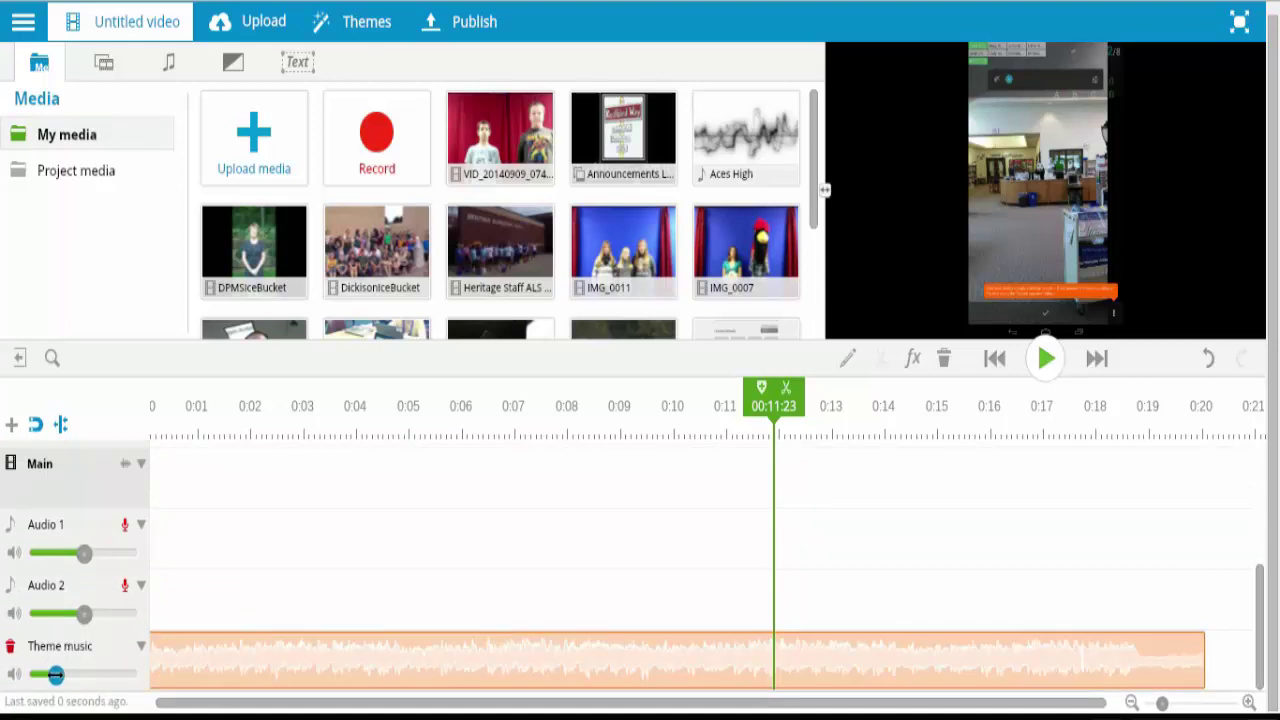
left_click(140, 648)
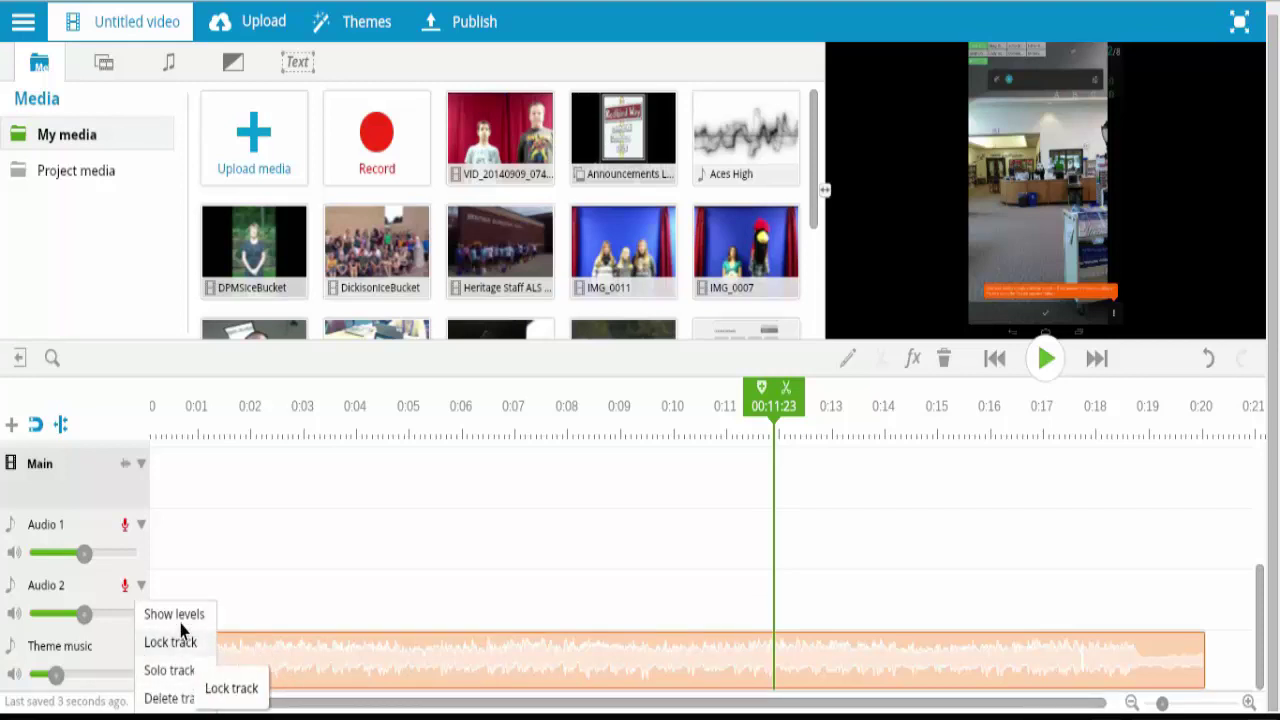
left_click(398, 670)
left_click(398, 670)
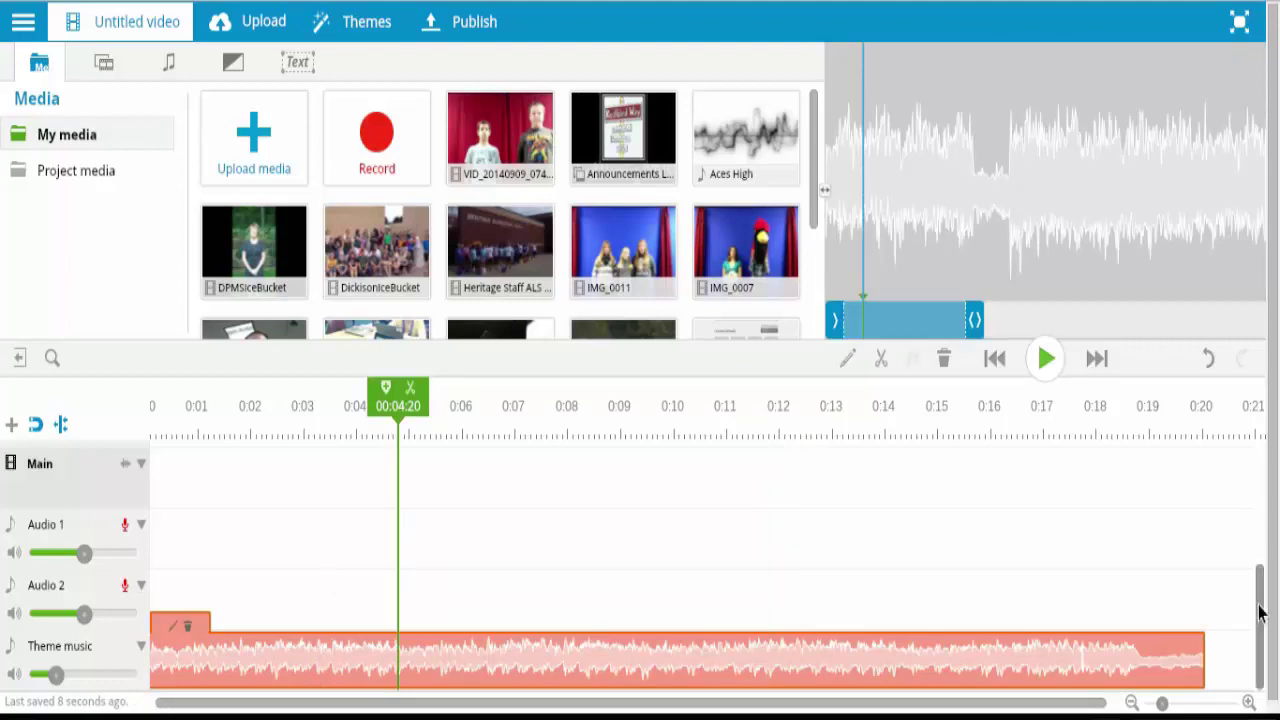
left_click_drag(1259, 605, 1257, 486)
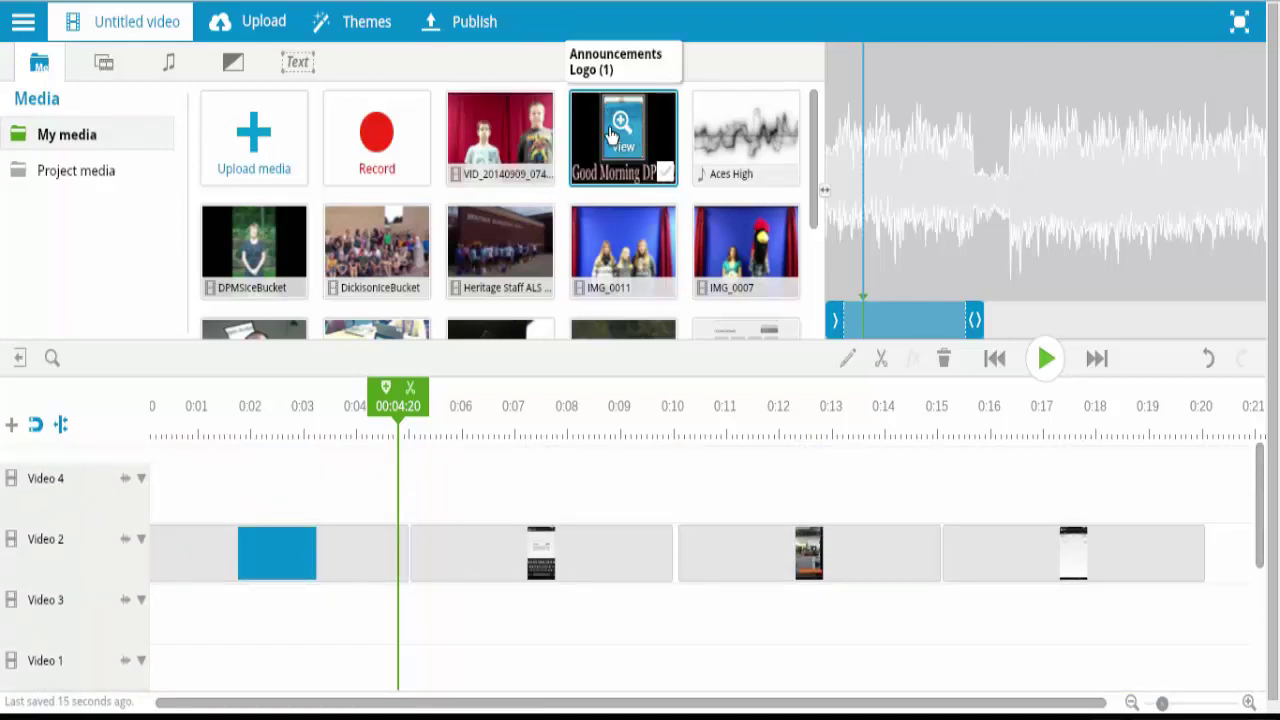
Place the Announcements Logo video at the end of Video 2, extending the video to about 0:25, and play it.
left_click_drag(609, 128, 197, 589)
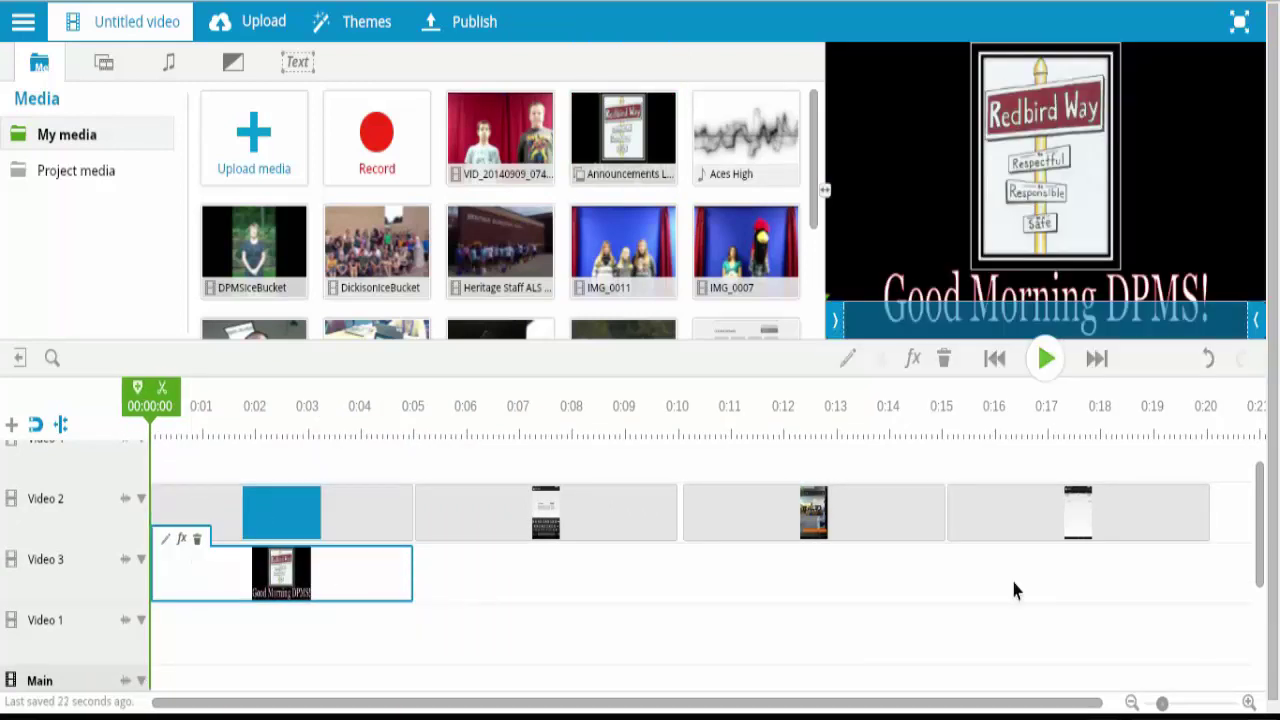
left_click_drag(349, 563, 187, 609)
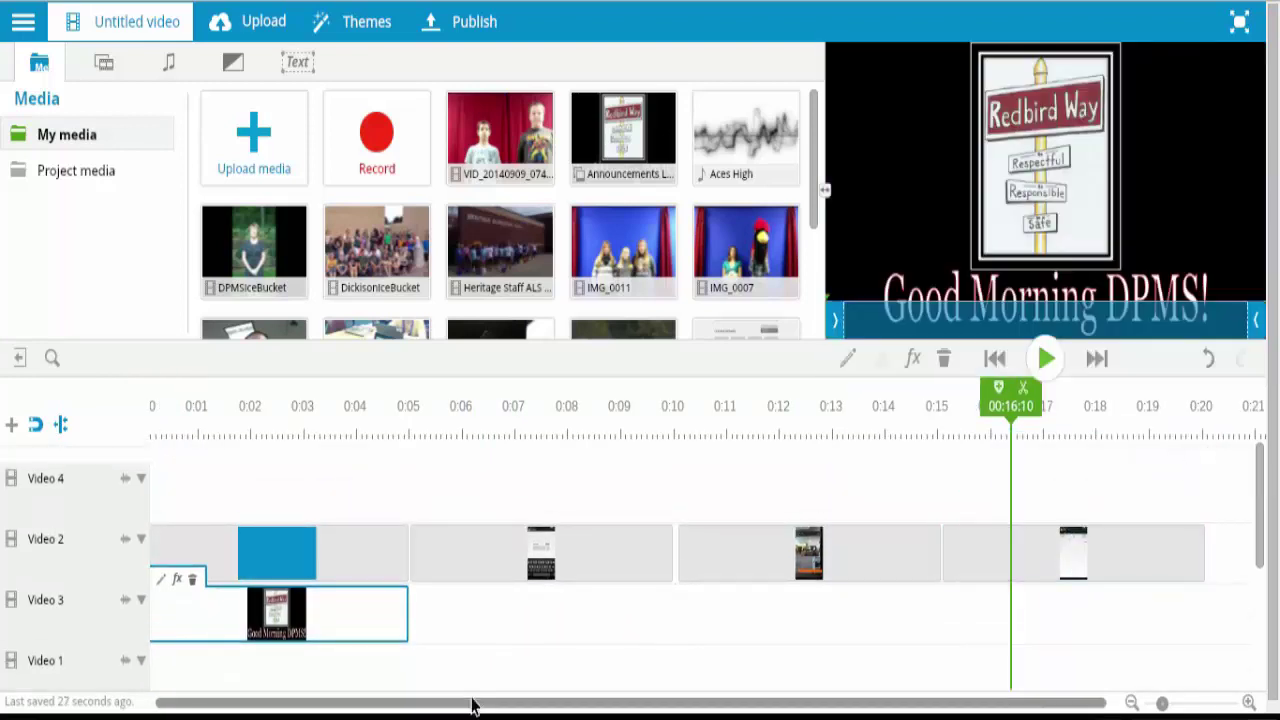
left_click(1131, 703)
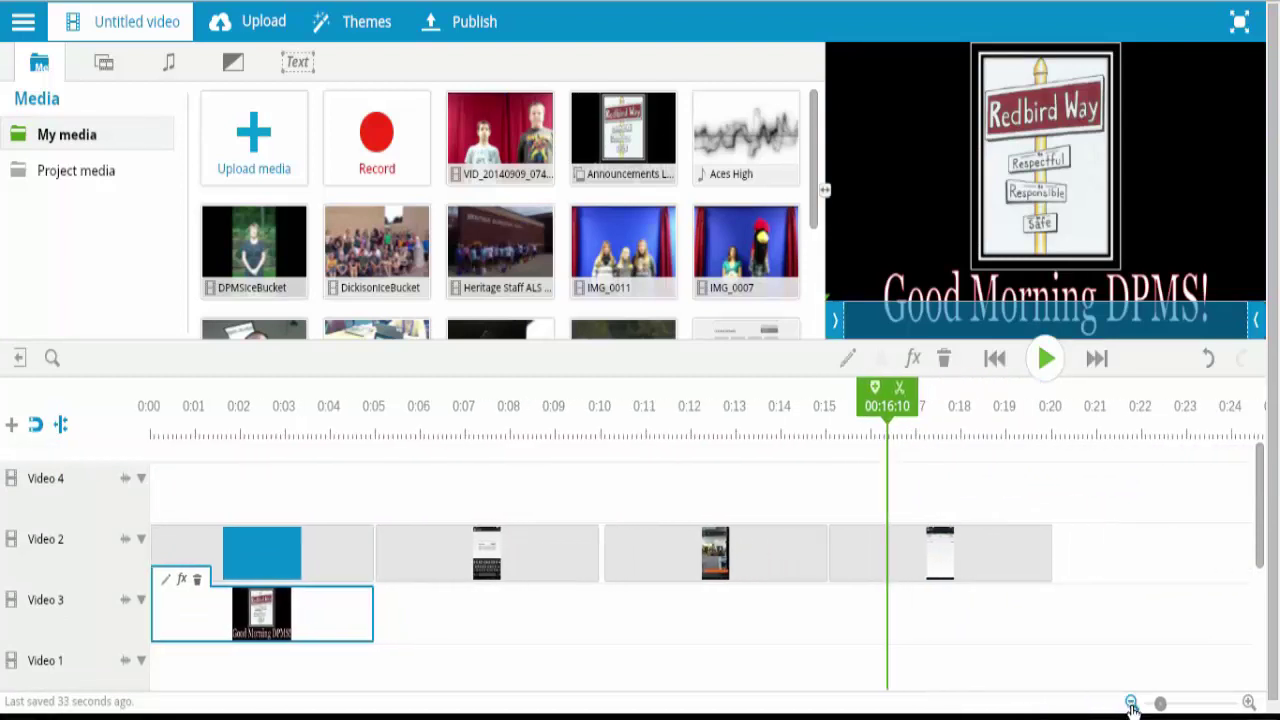
left_click_drag(317, 623, 1163, 555)
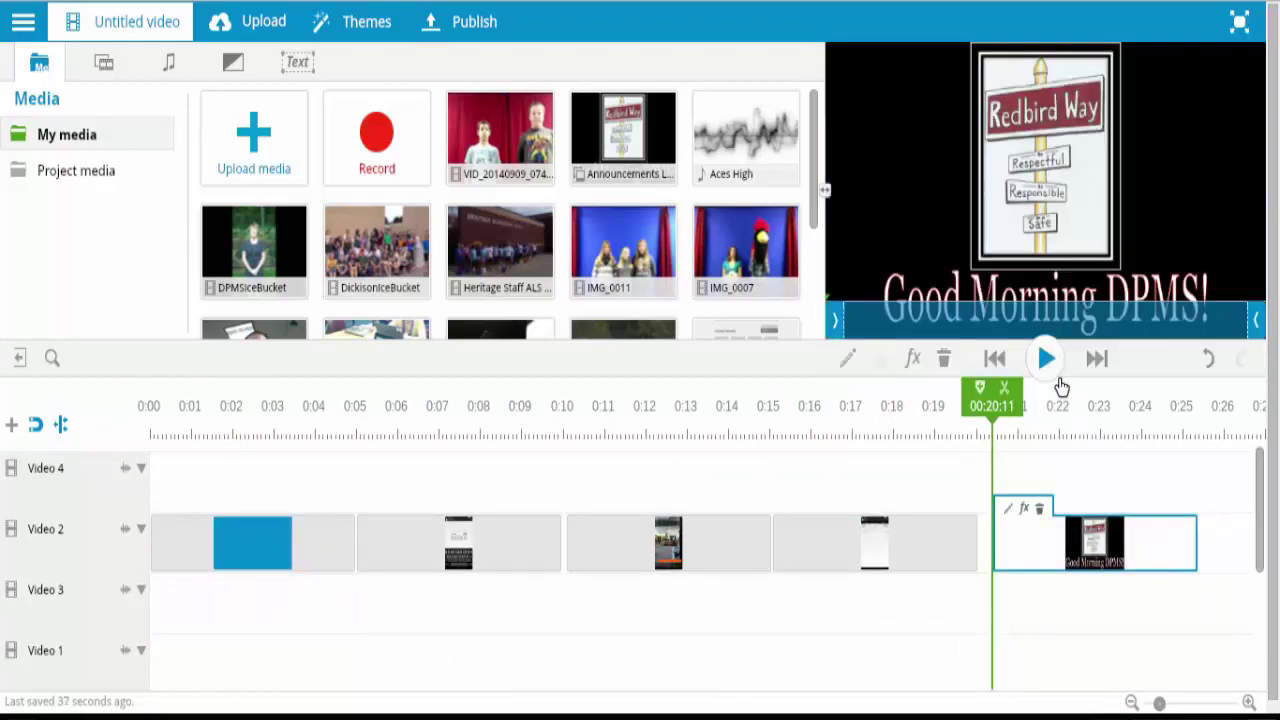
left_click(1046, 360)
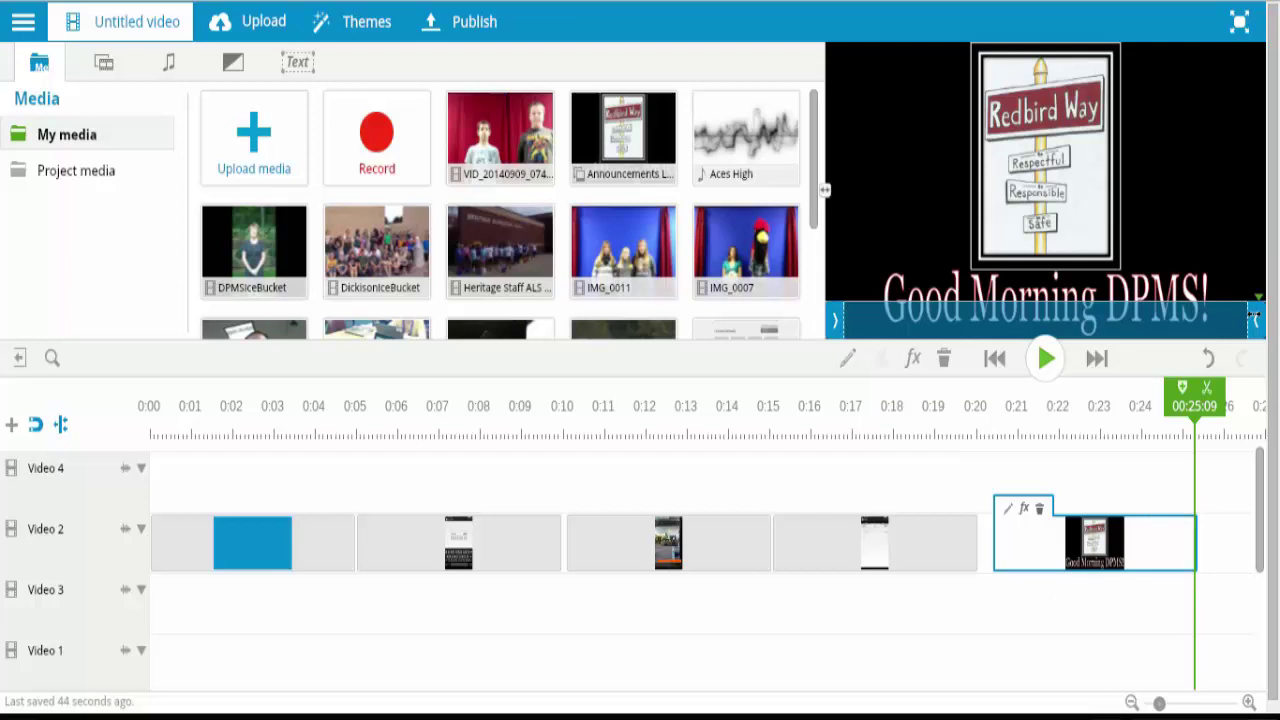
Trim the logo clip's end shorter and split it at 00:21:19.
left_click_drag(1253, 318, 1172, 318)
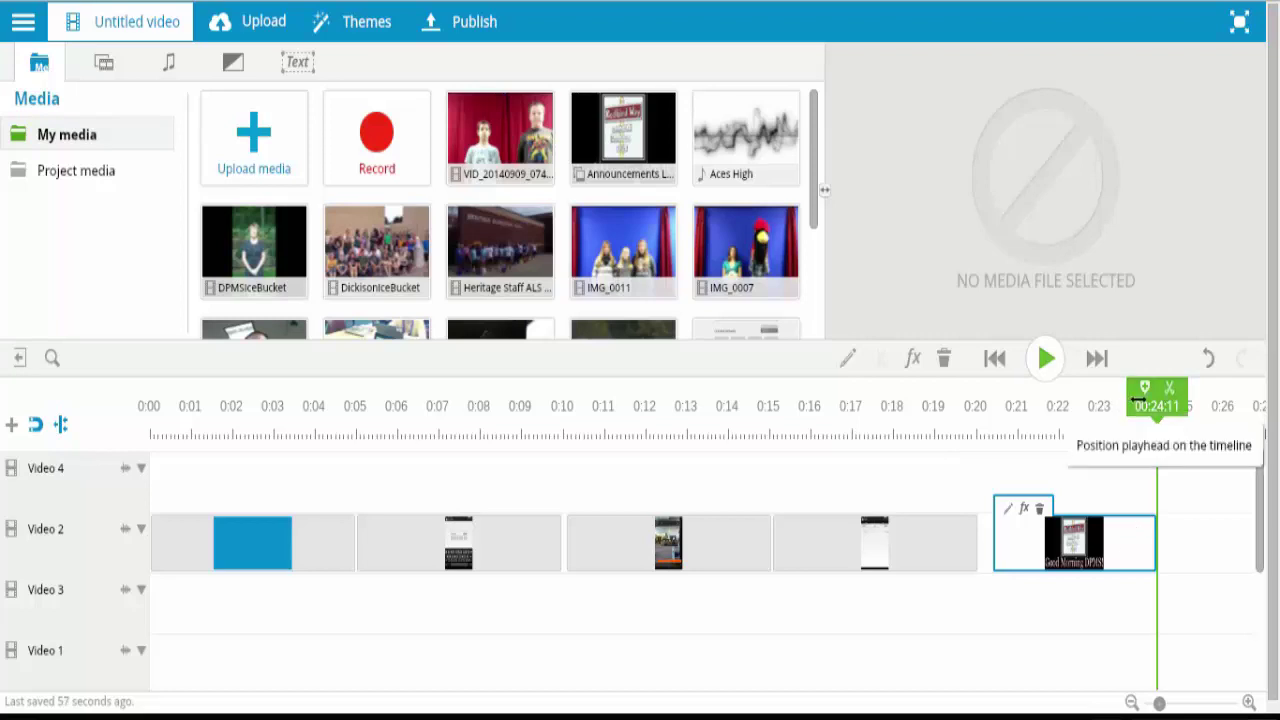
left_click_drag(1152, 395, 1068, 405)
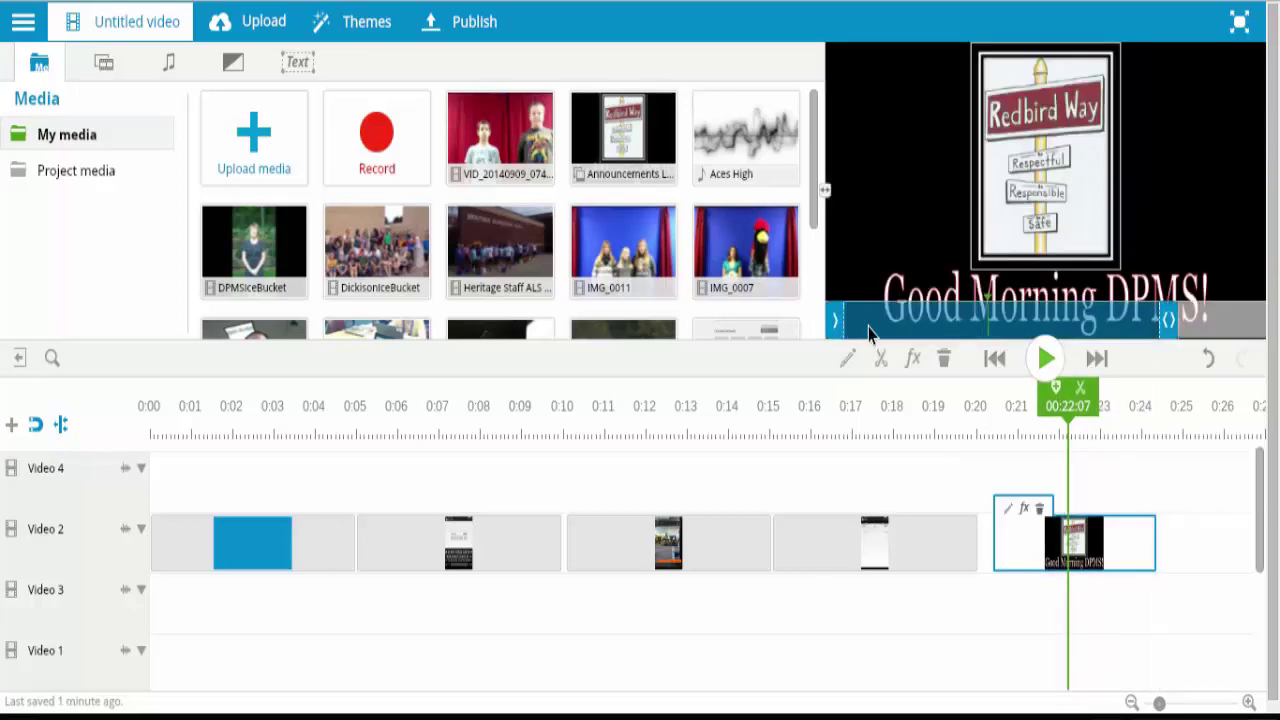
left_click_drag(836, 320, 810, 325)
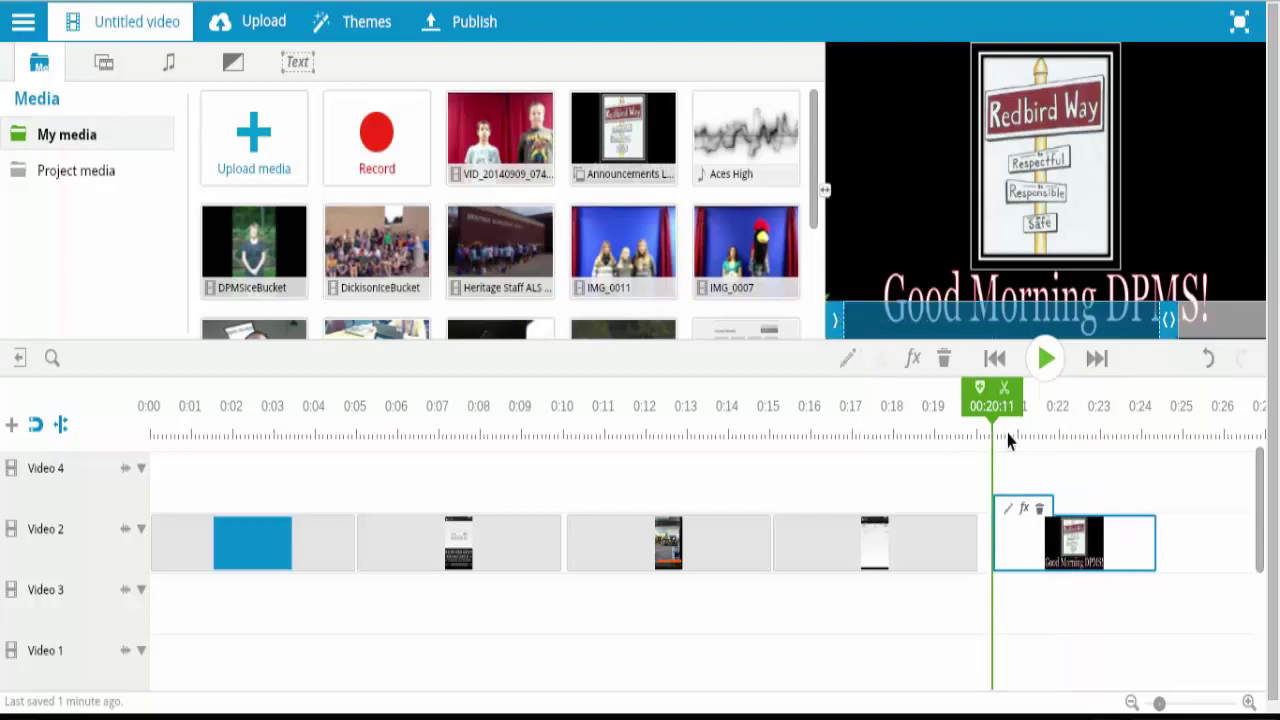
left_click(1037, 339)
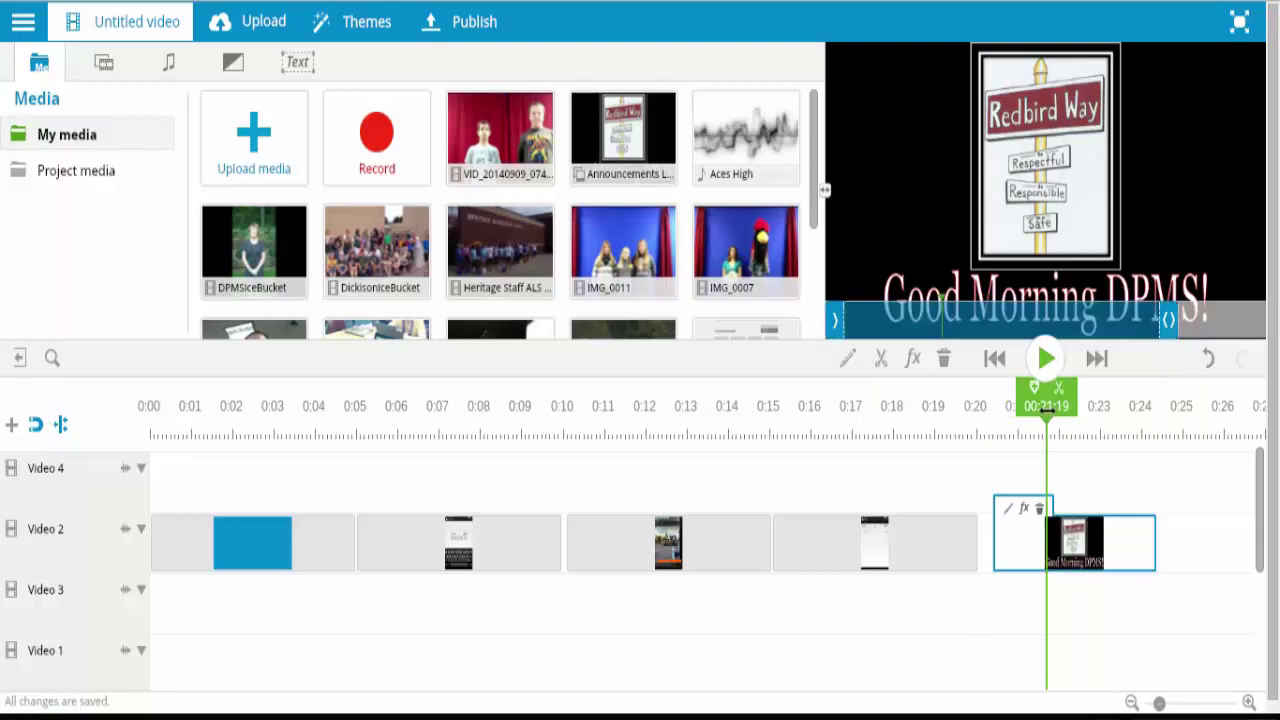
left_click(881, 368)
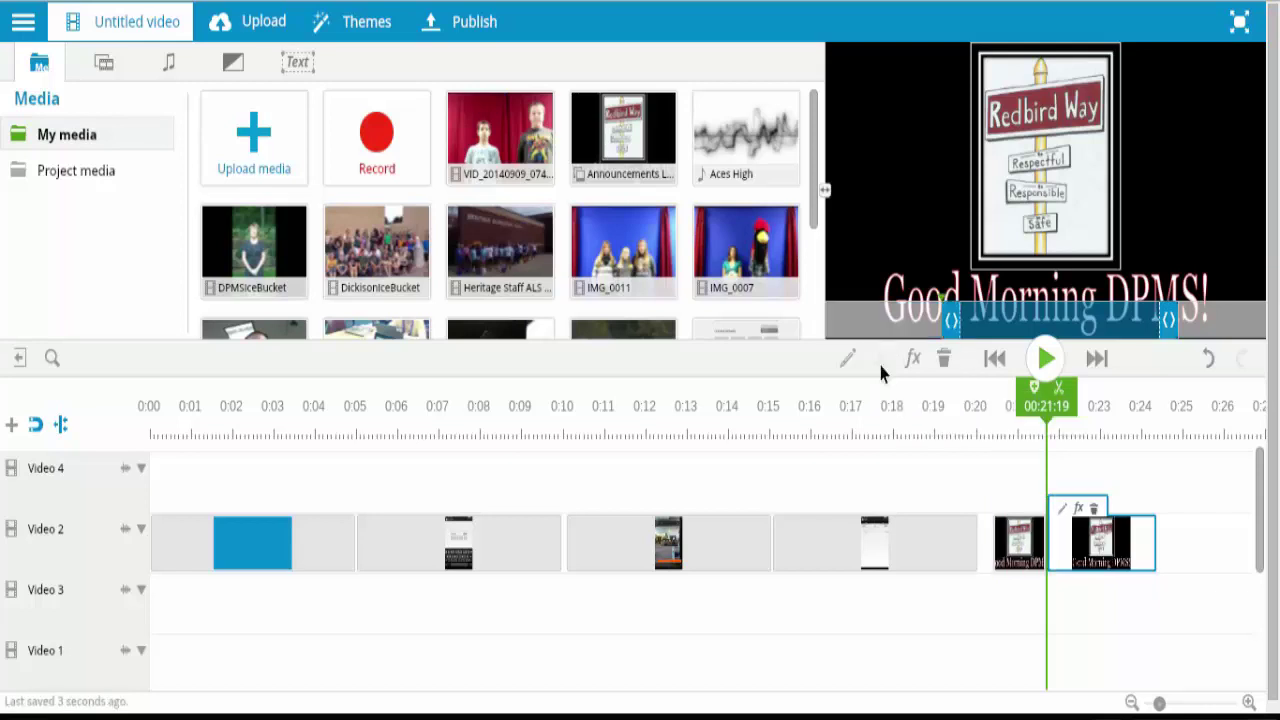
left_click(1062, 513)
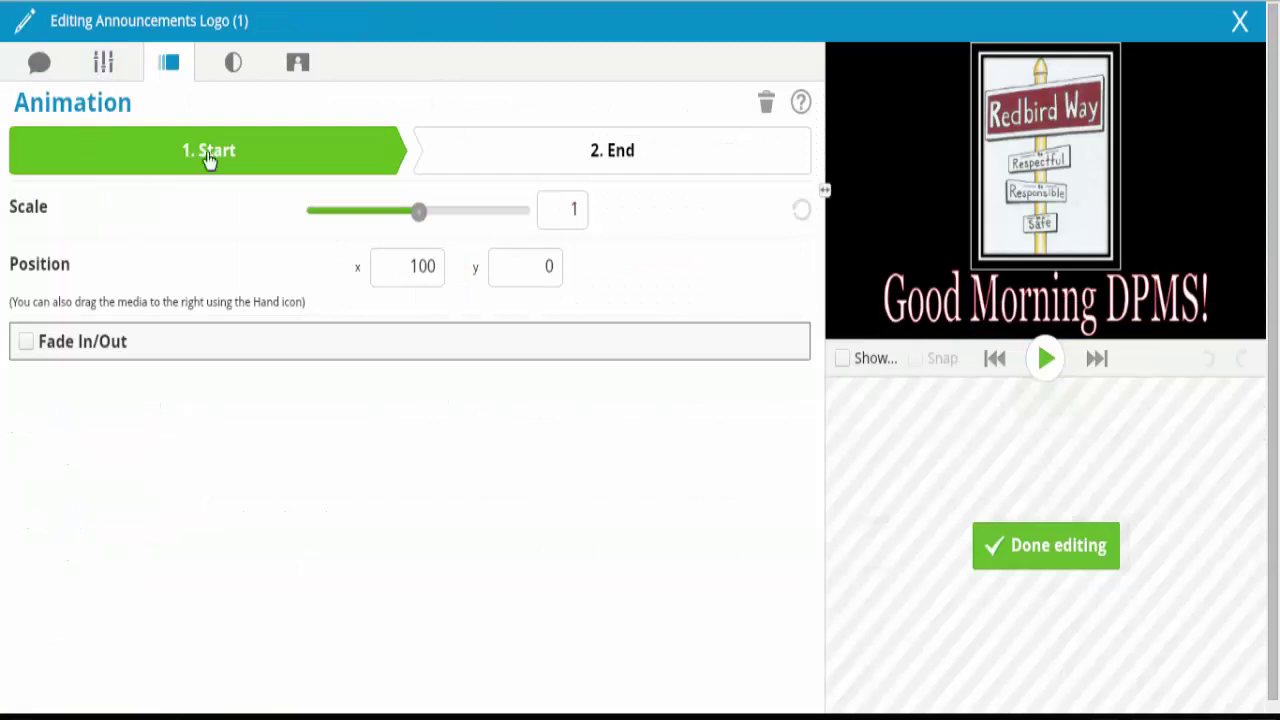
Add the caption 'fds' to the logo clip.
left_click(39, 64)
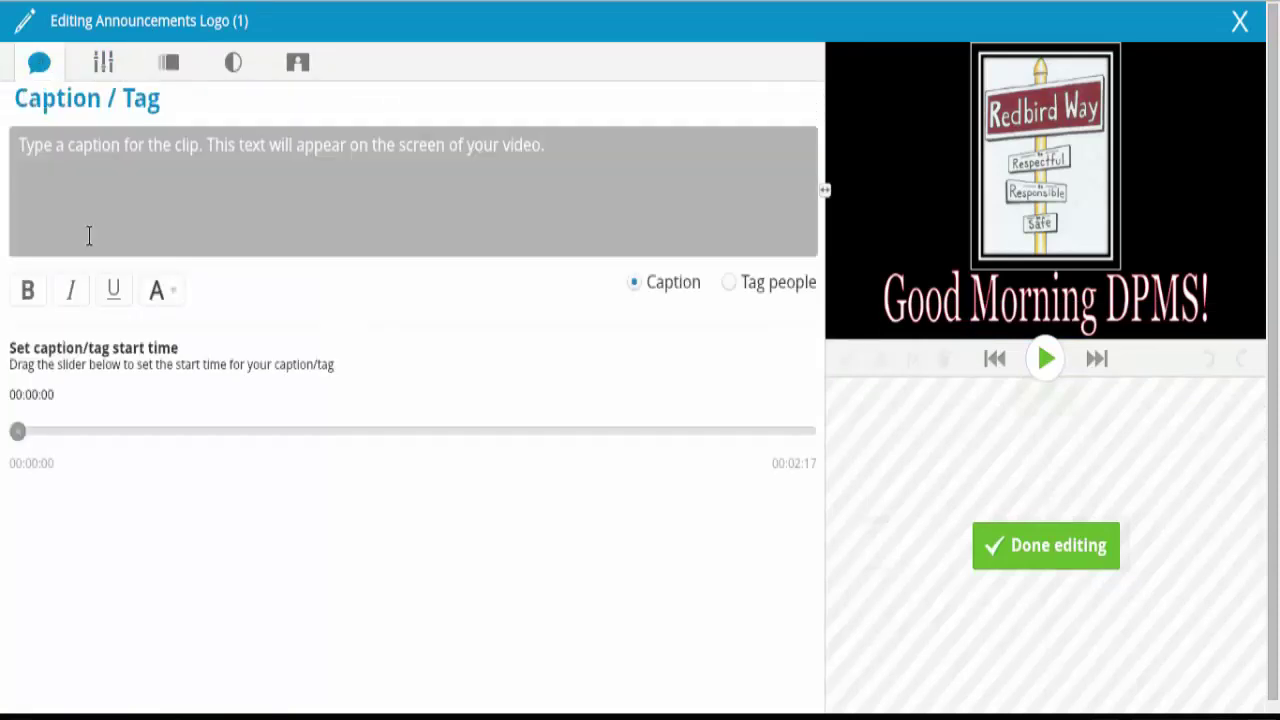
left_click(102, 152)
type("fdsfdsfsdsdfsd")
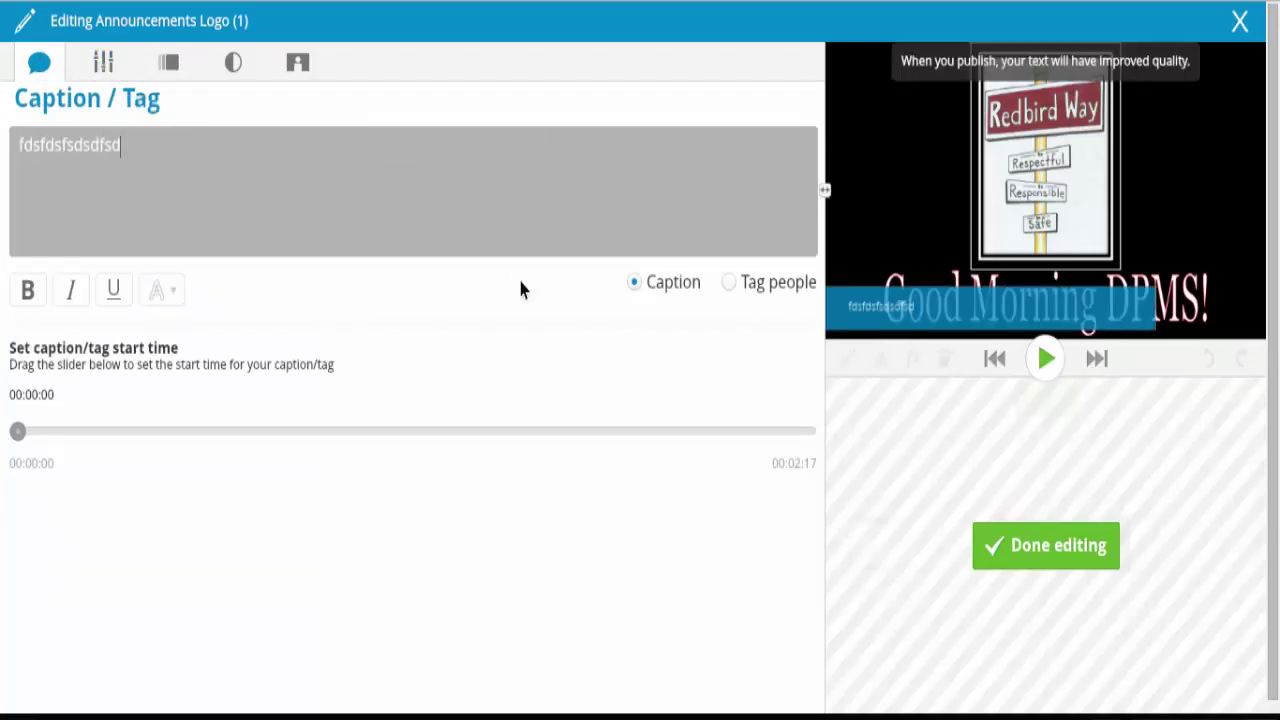
Rotate the logo 90° counter-clockwise, flip it horizontally, fit it, then enlarge and reposition it.
left_click(103, 63)
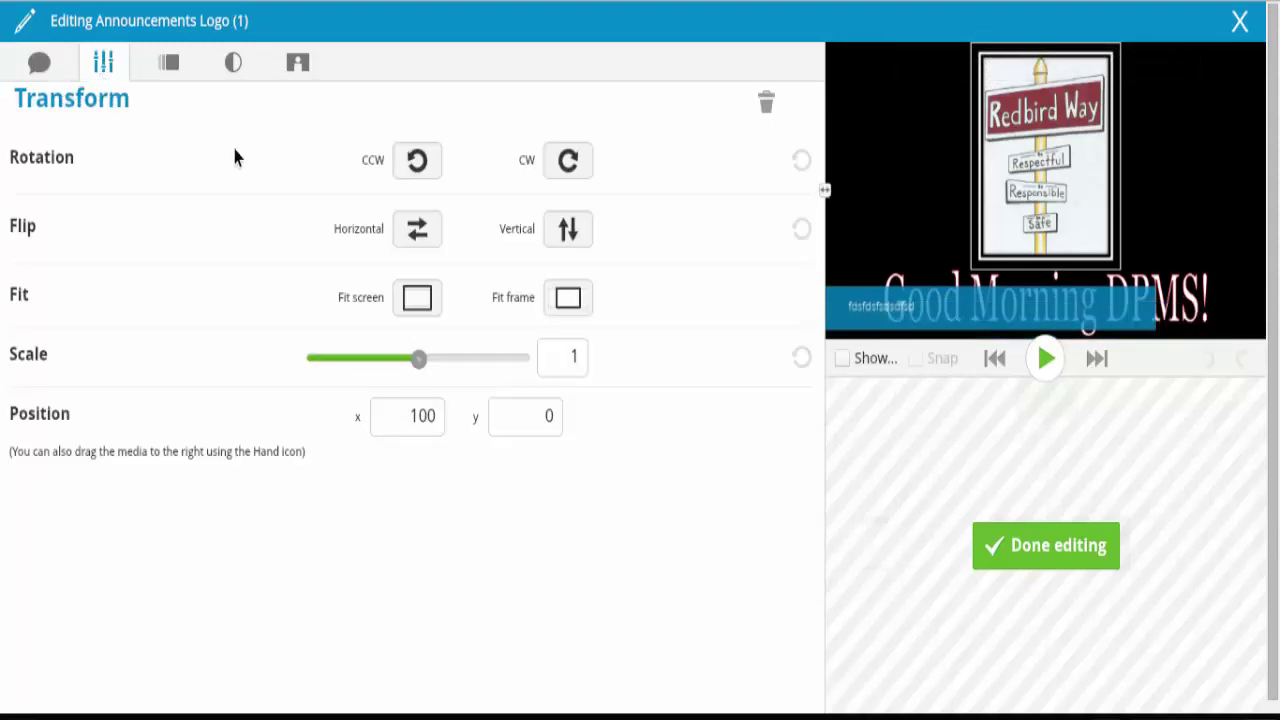
left_click(417, 160)
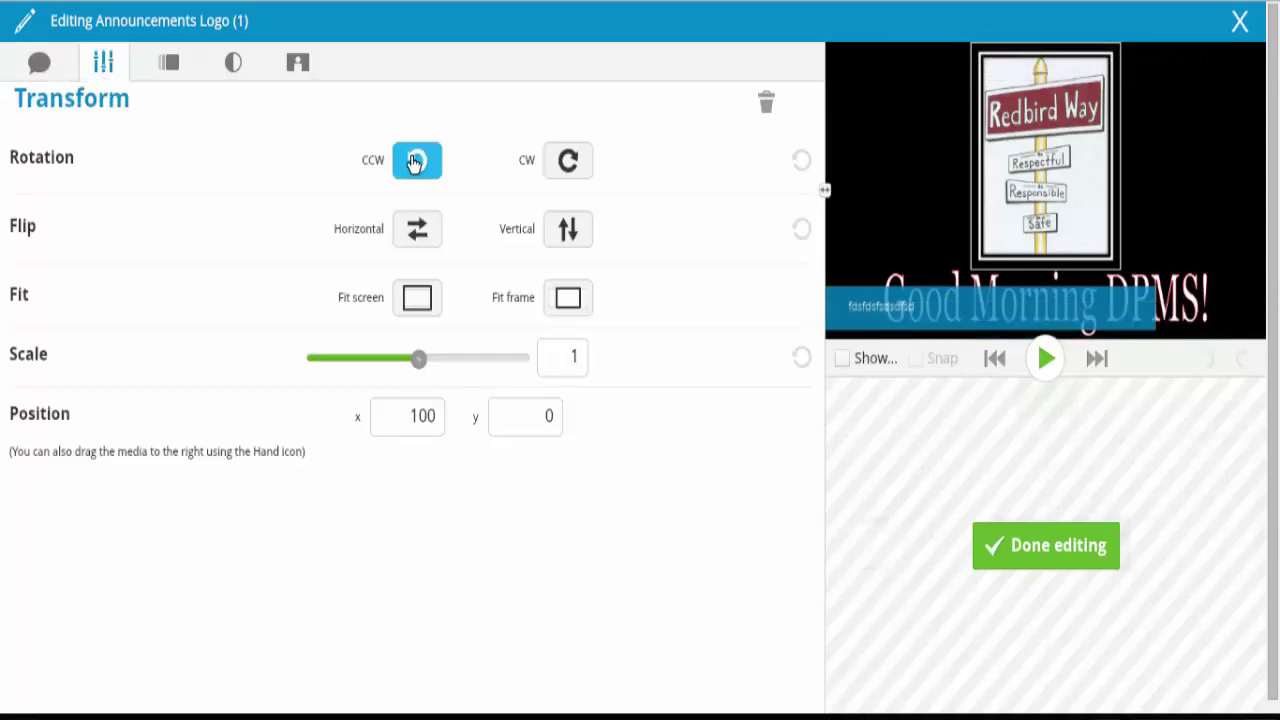
left_click(417, 229)
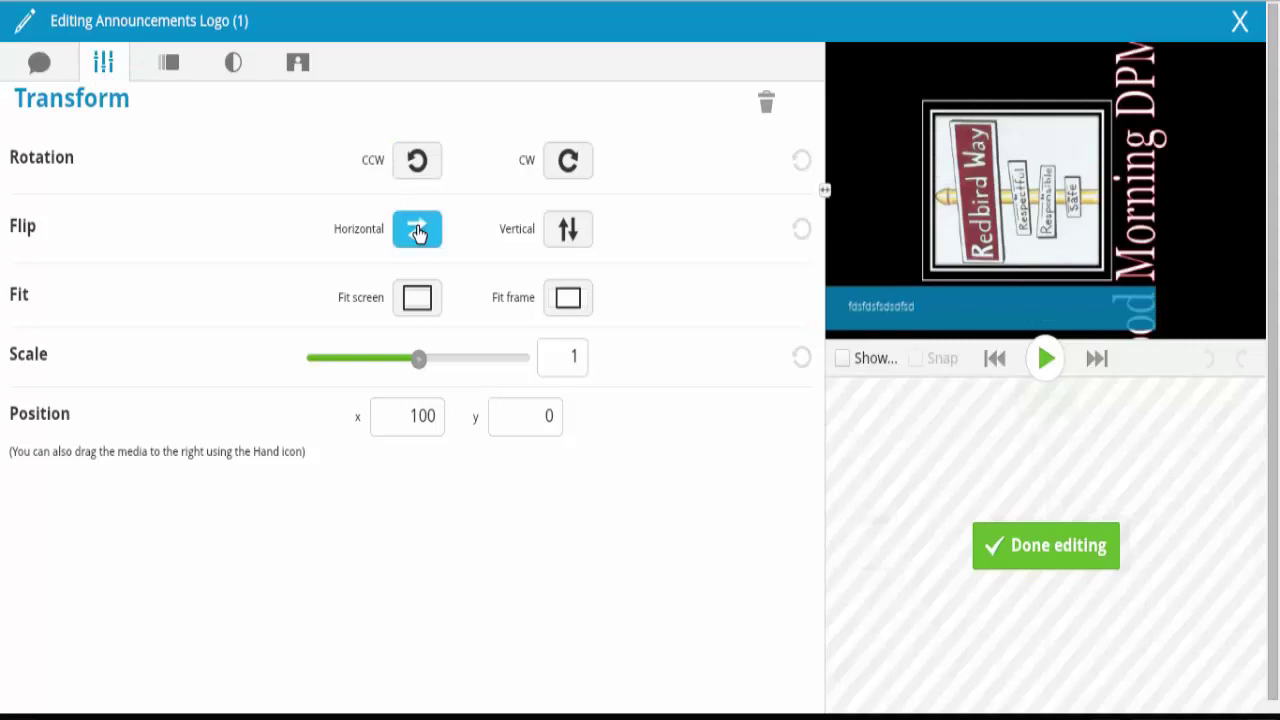
left_click(419, 310)
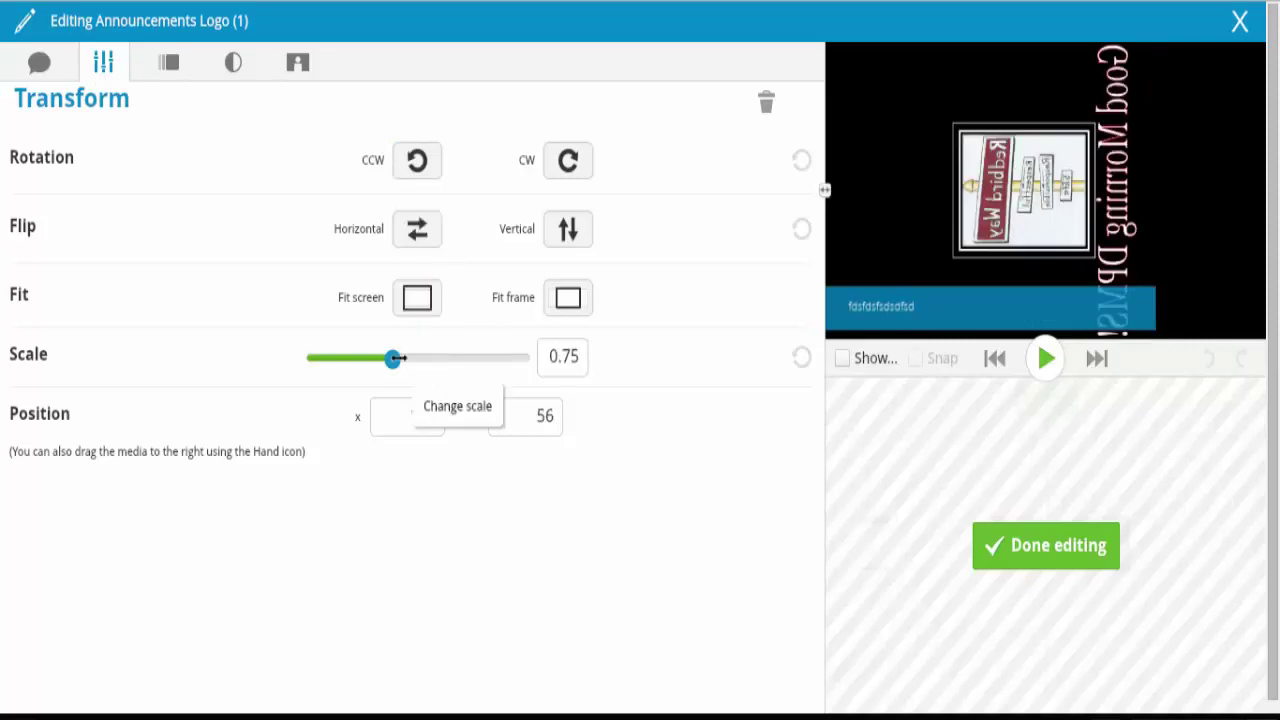
left_click_drag(392, 358, 461, 360)
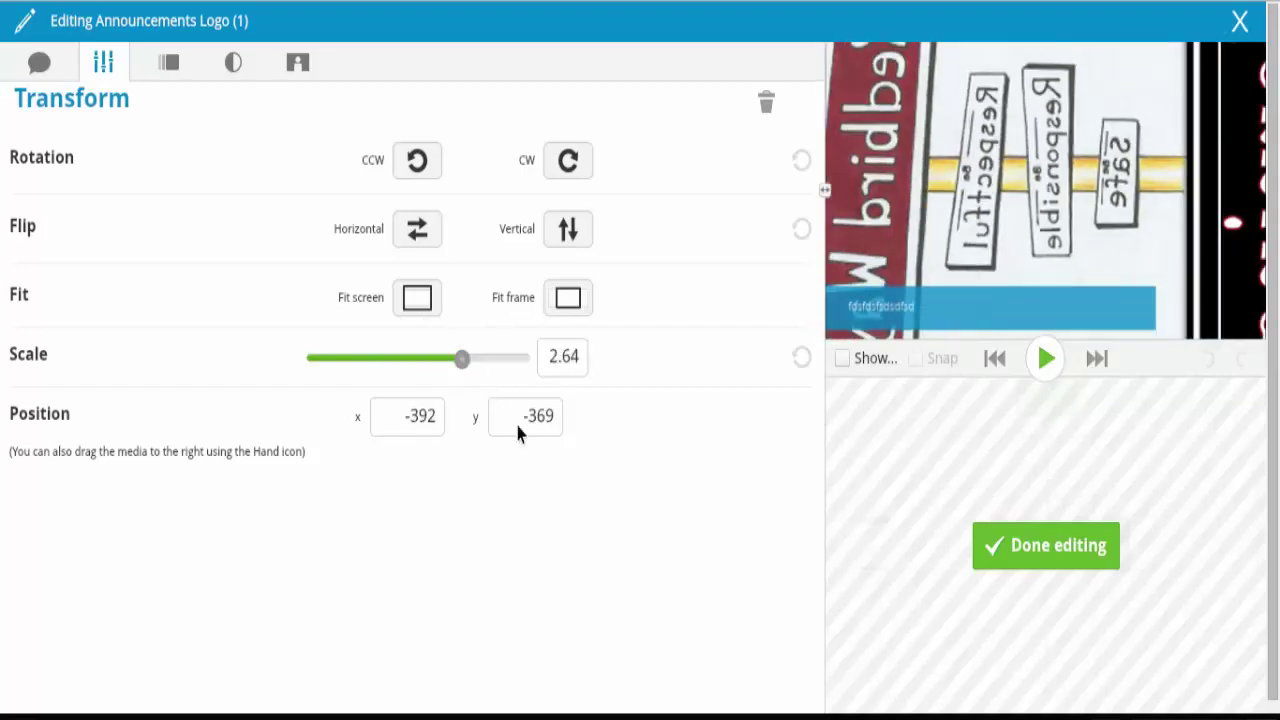
left_click_drag(956, 299, 1133, 318)
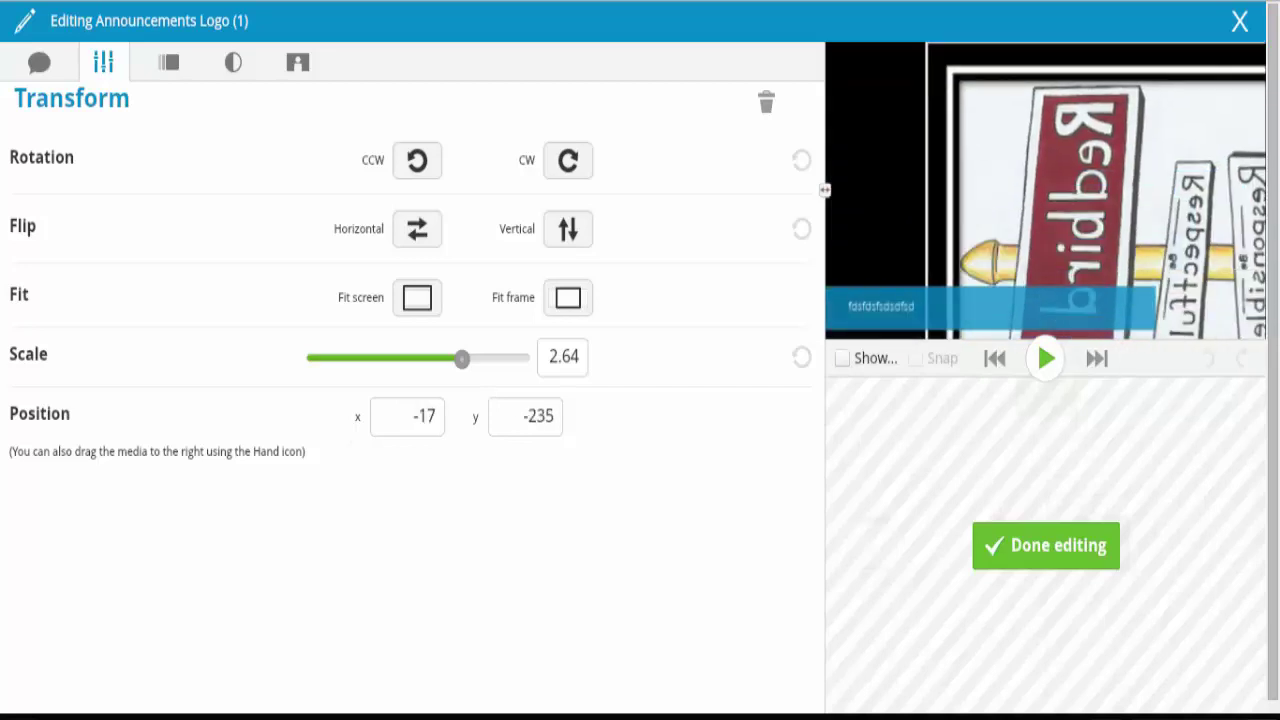
Raise the clip's brightness to 95 and finish editing, returning to the timeline.
left_click(238, 68)
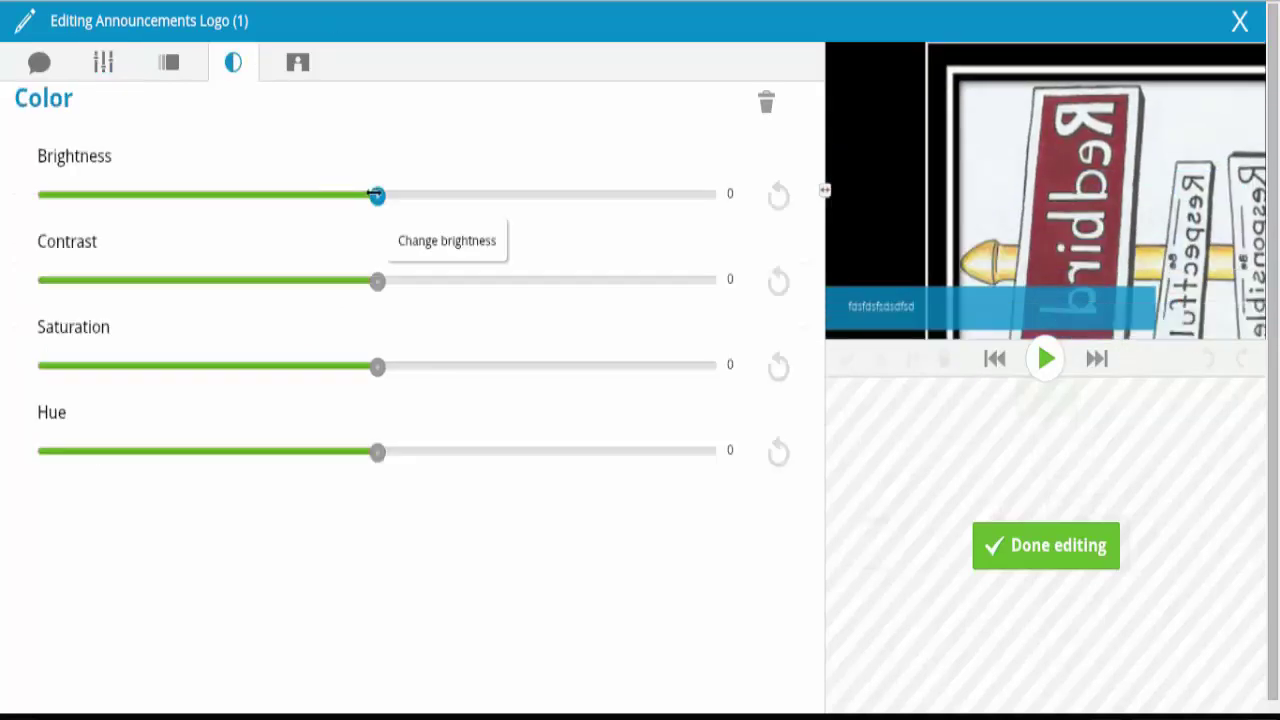
left_click_drag(377, 196, 692, 200)
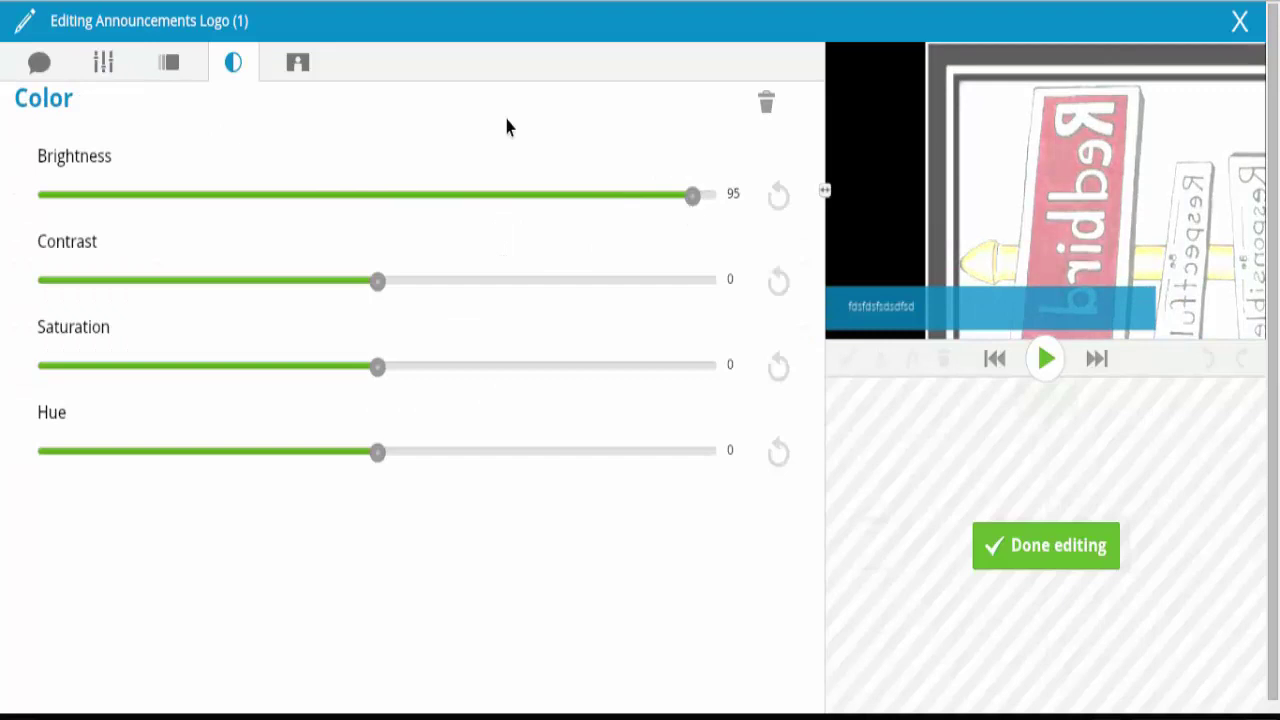
left_click(290, 63)
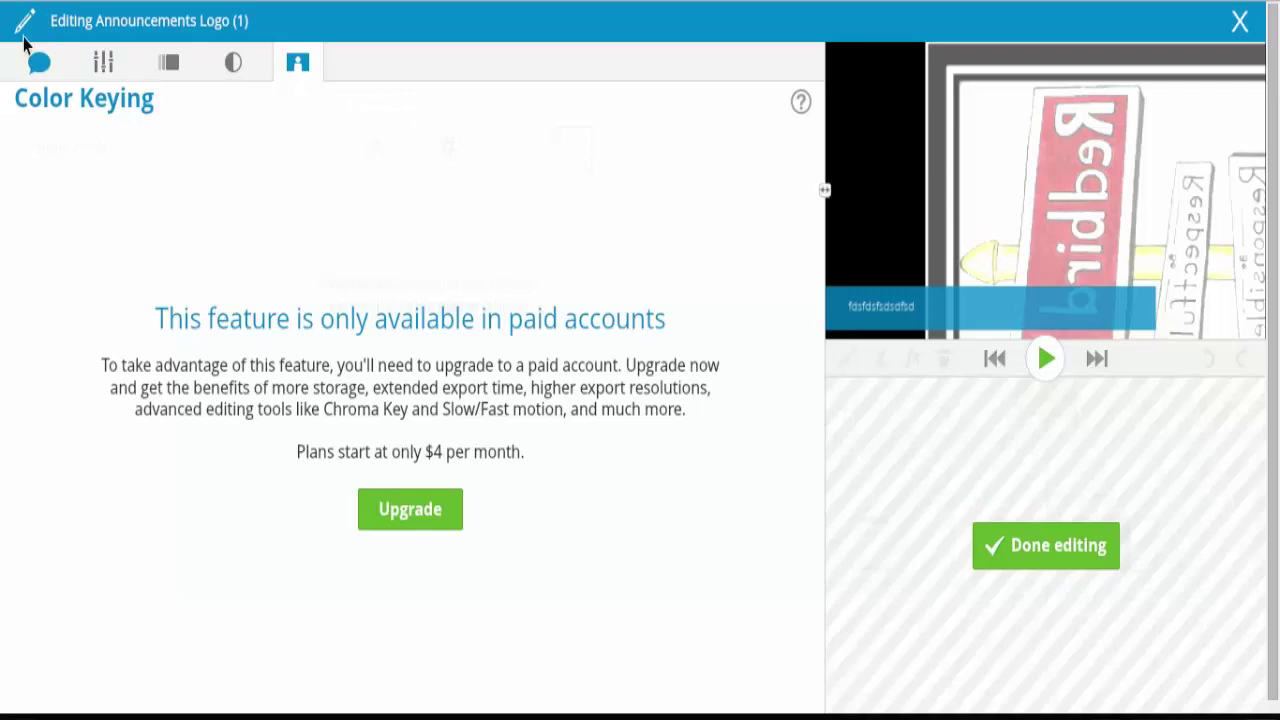
left_click(1030, 545)
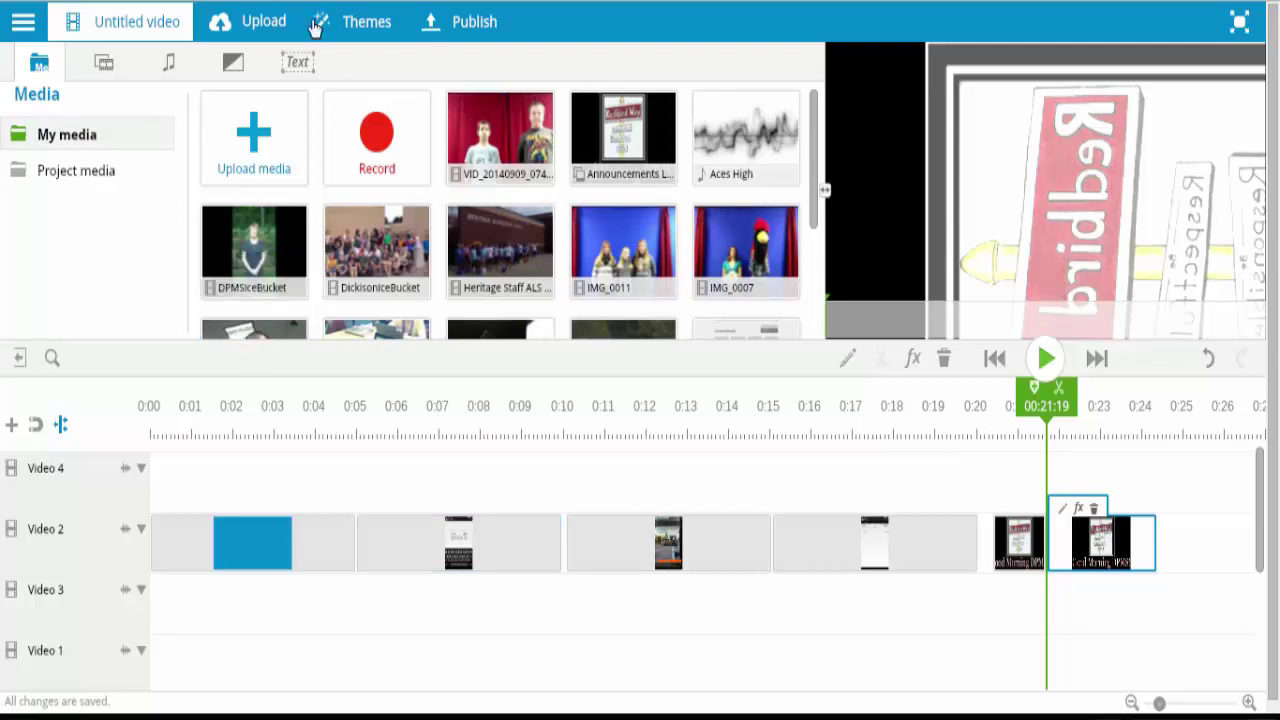
Apply the Icy Blast theme to the project.
left_click(360, 28)
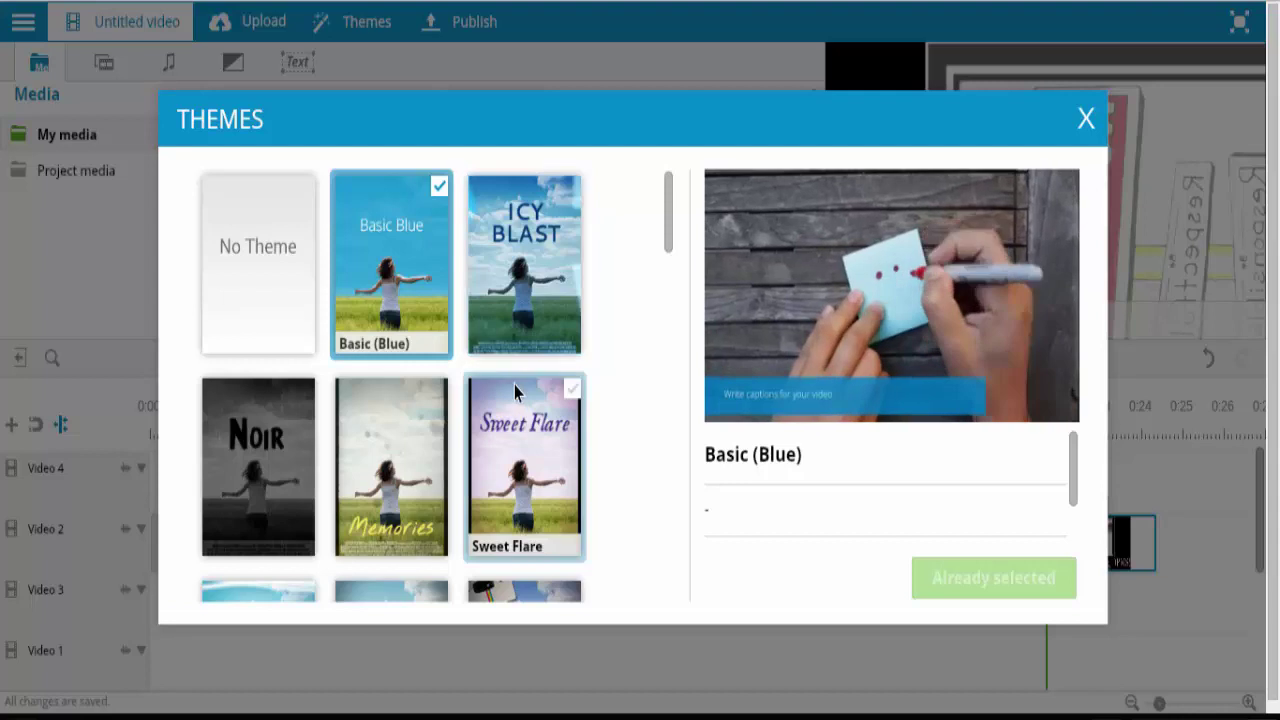
left_click(546, 261)
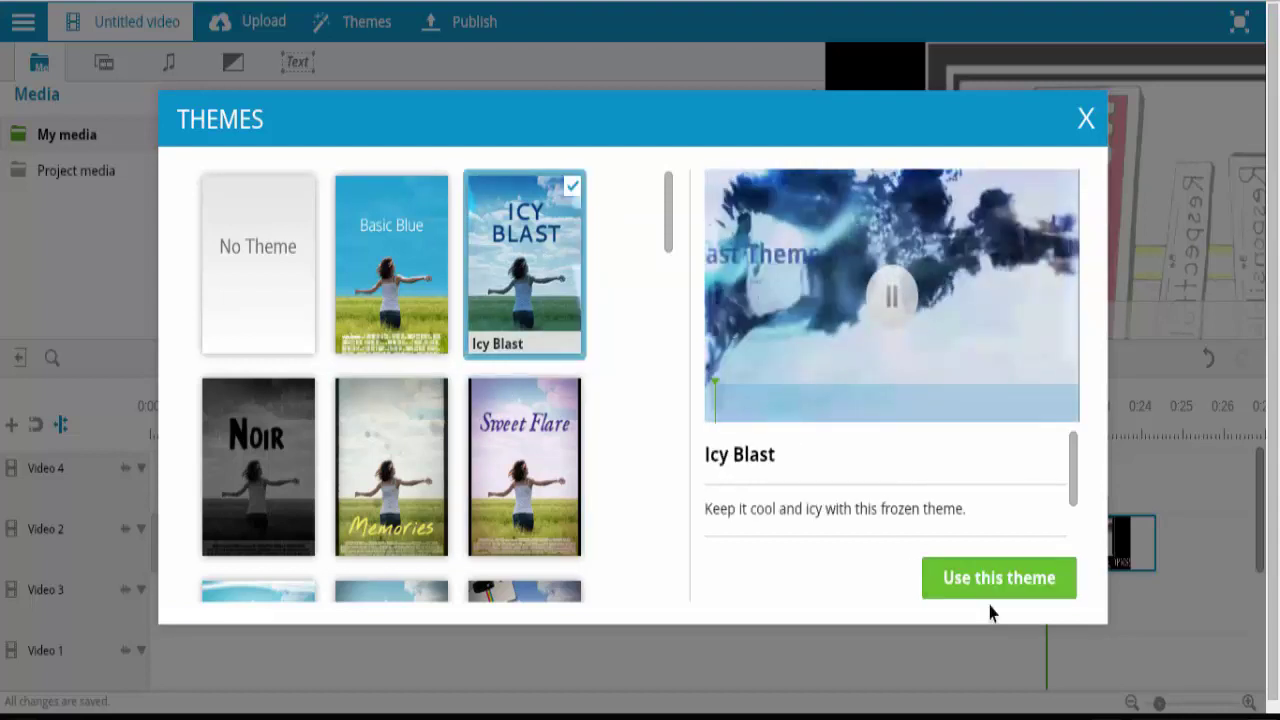
left_click(1005, 592)
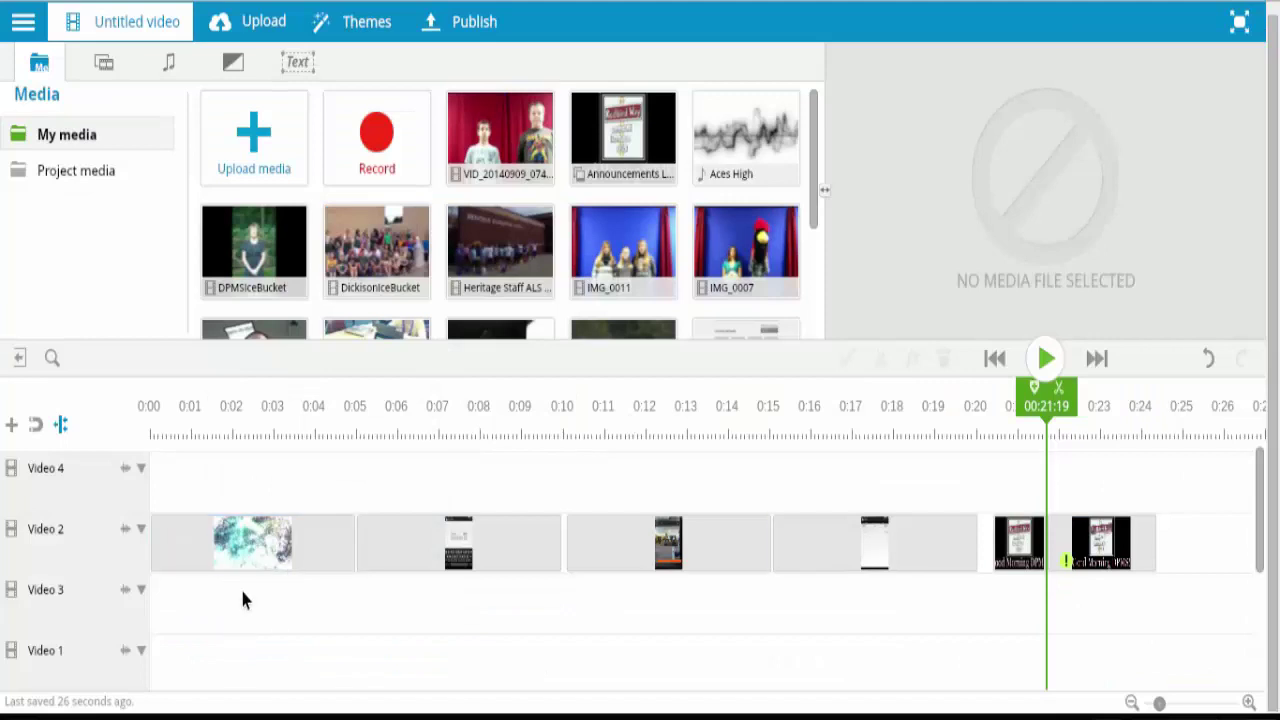
Preview the video from 0:00 and pause it at 00:13:21.
left_click(155, 422)
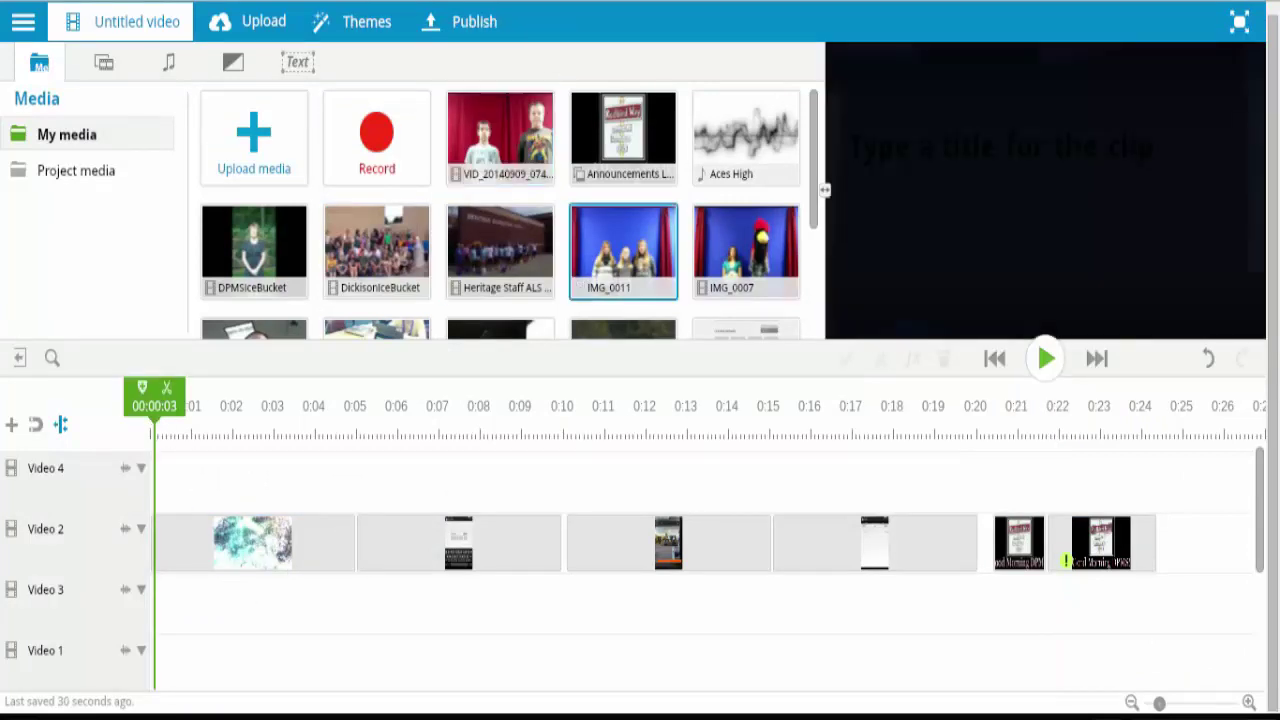
left_click(1043, 359)
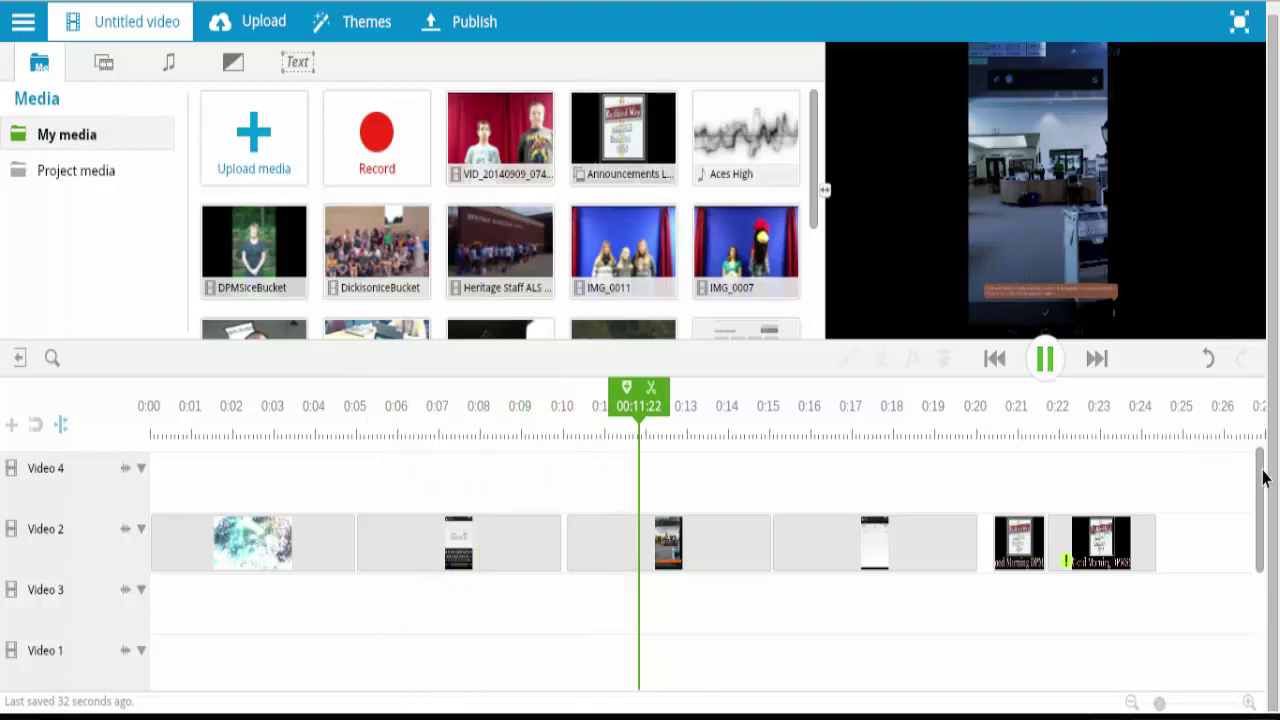
left_click(1042, 359)
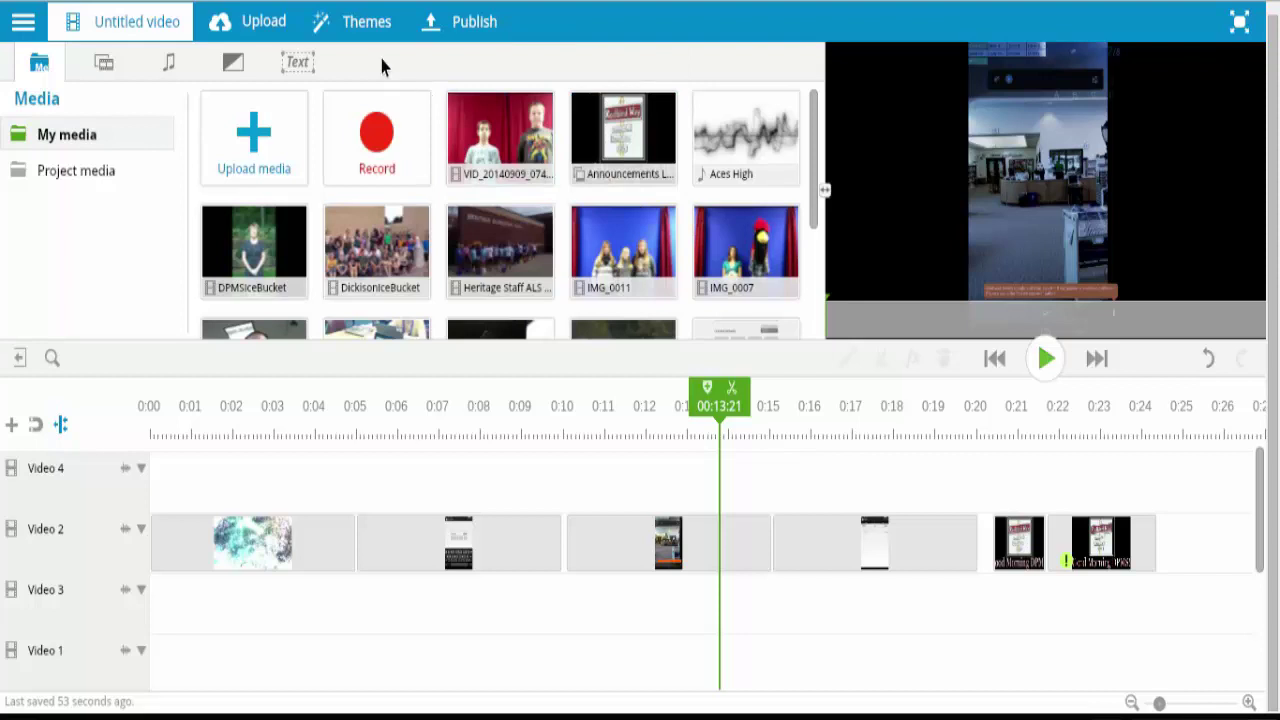
Start publishing and replace the default title with 'TEst video'.
left_click(443, 34)
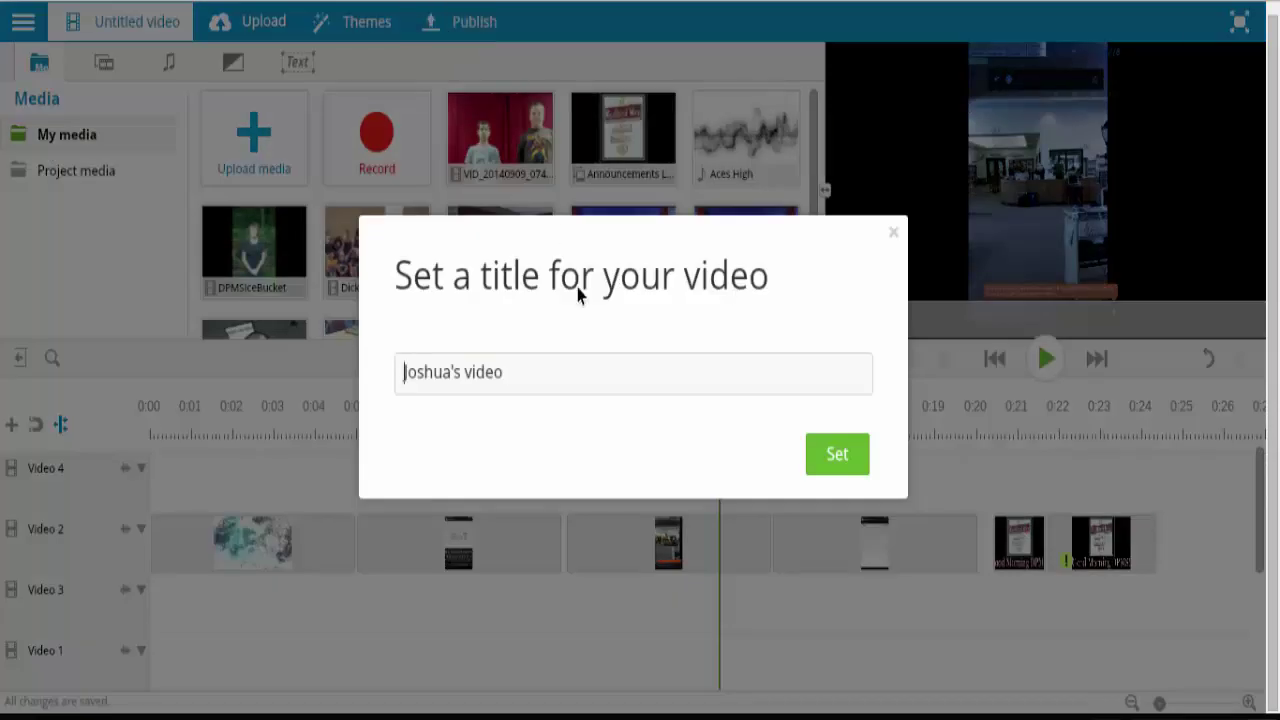
left_click_drag(457, 371, 354, 374)
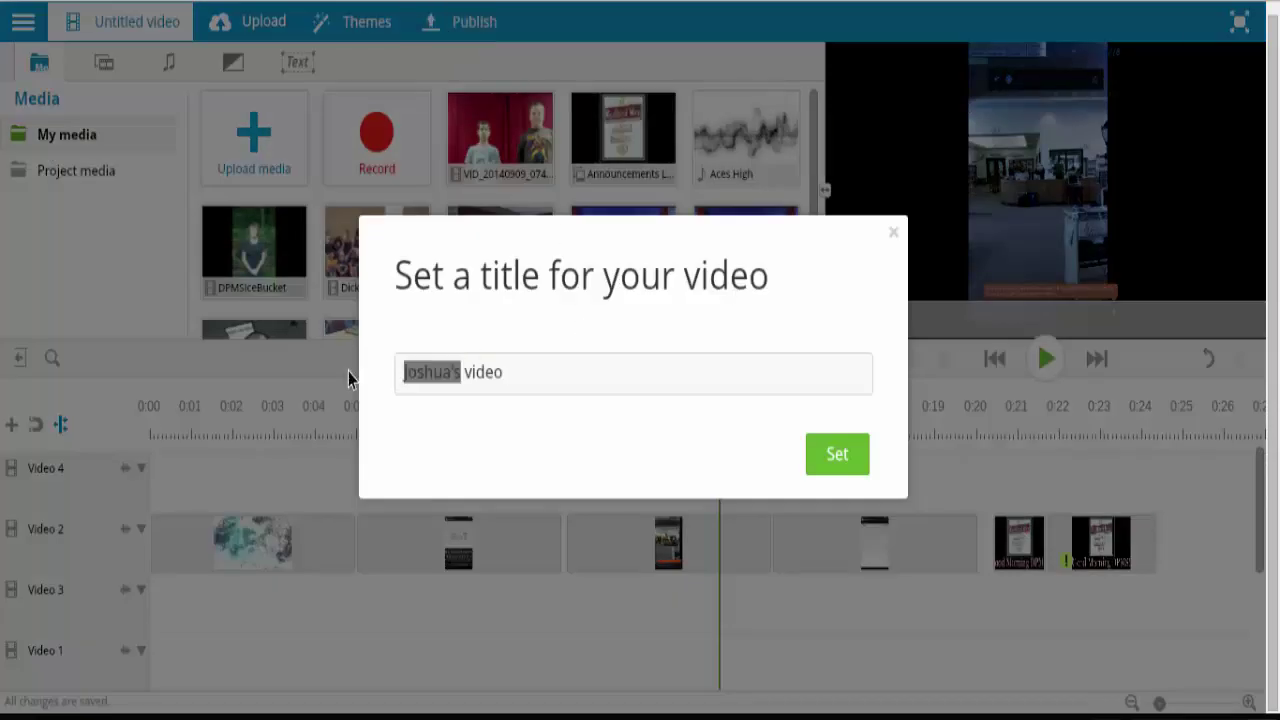
type("TEst")
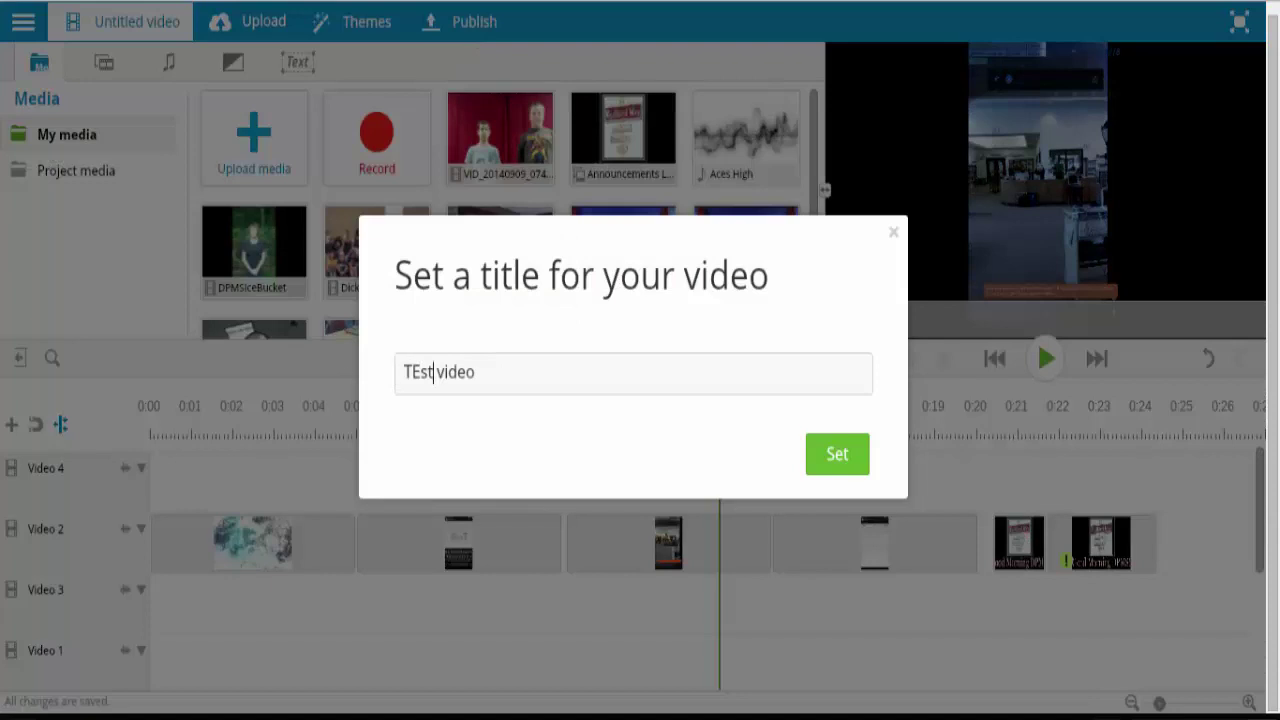
left_click(817, 453)
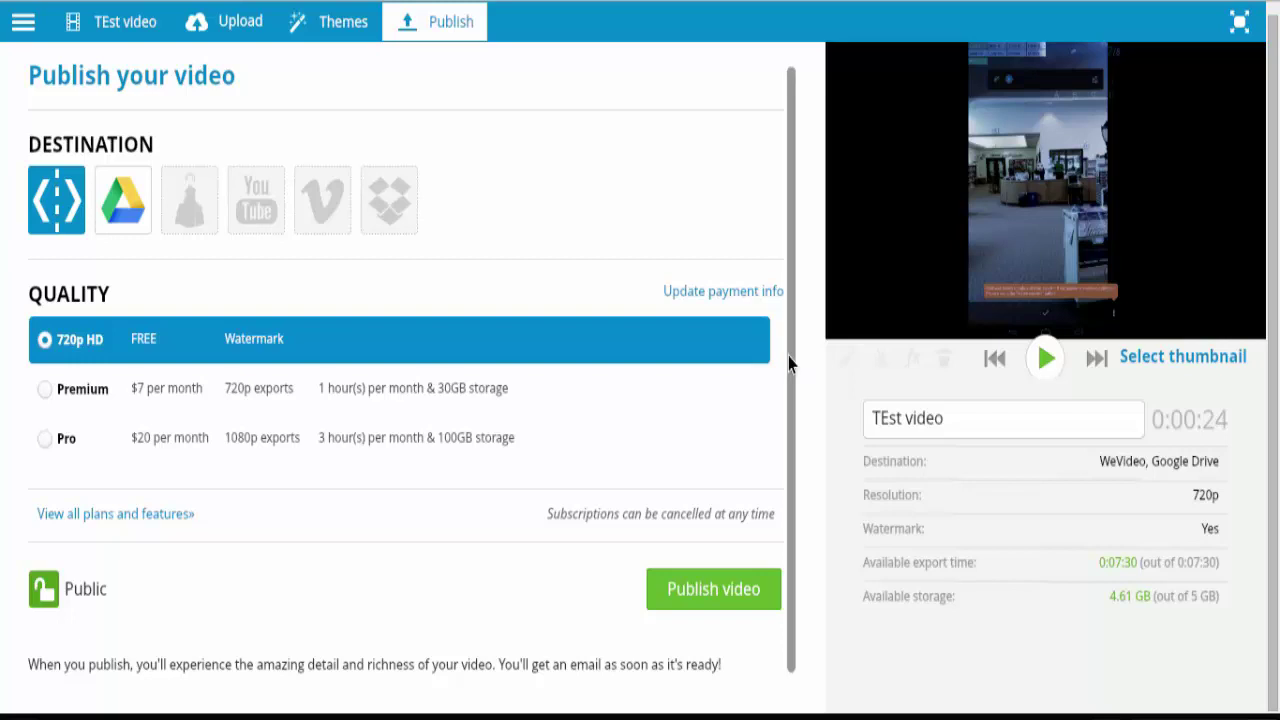
Publish TEst video at 720p HD to the WeVideo and Google Drive destinations.
left_click_drag(796, 366, 797, 389)
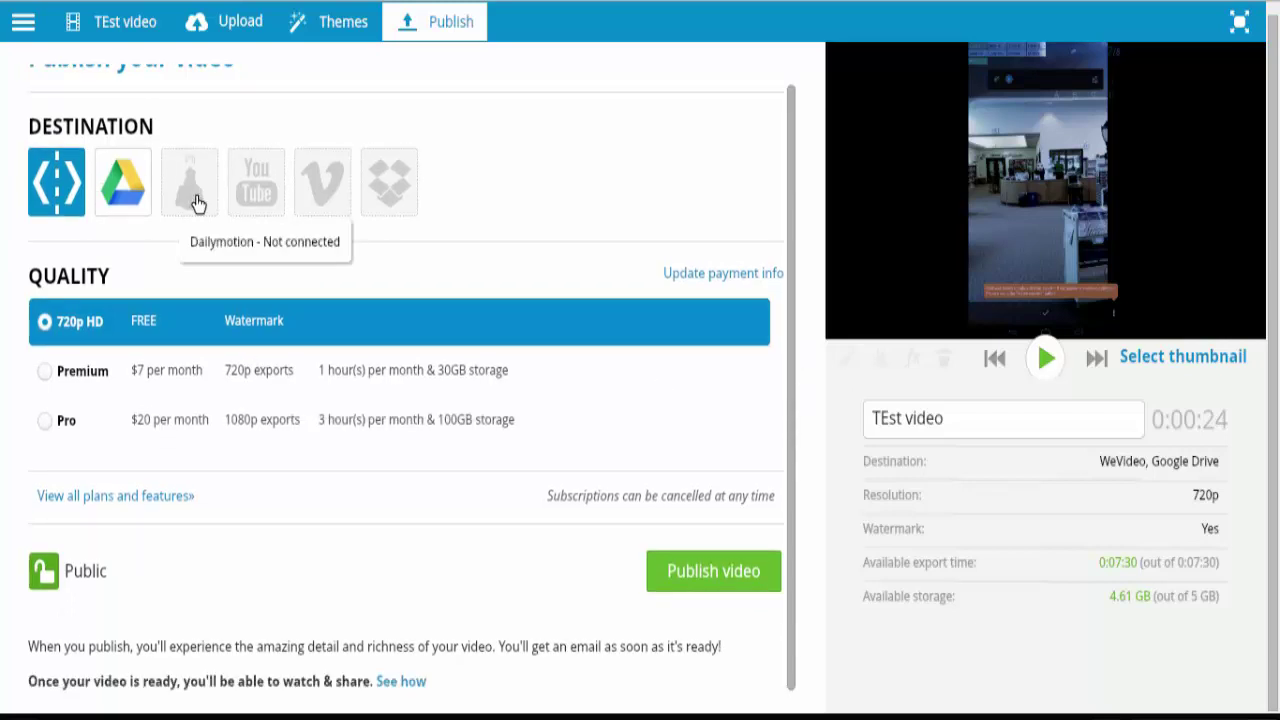
scroll(70, 235, "up", 1)
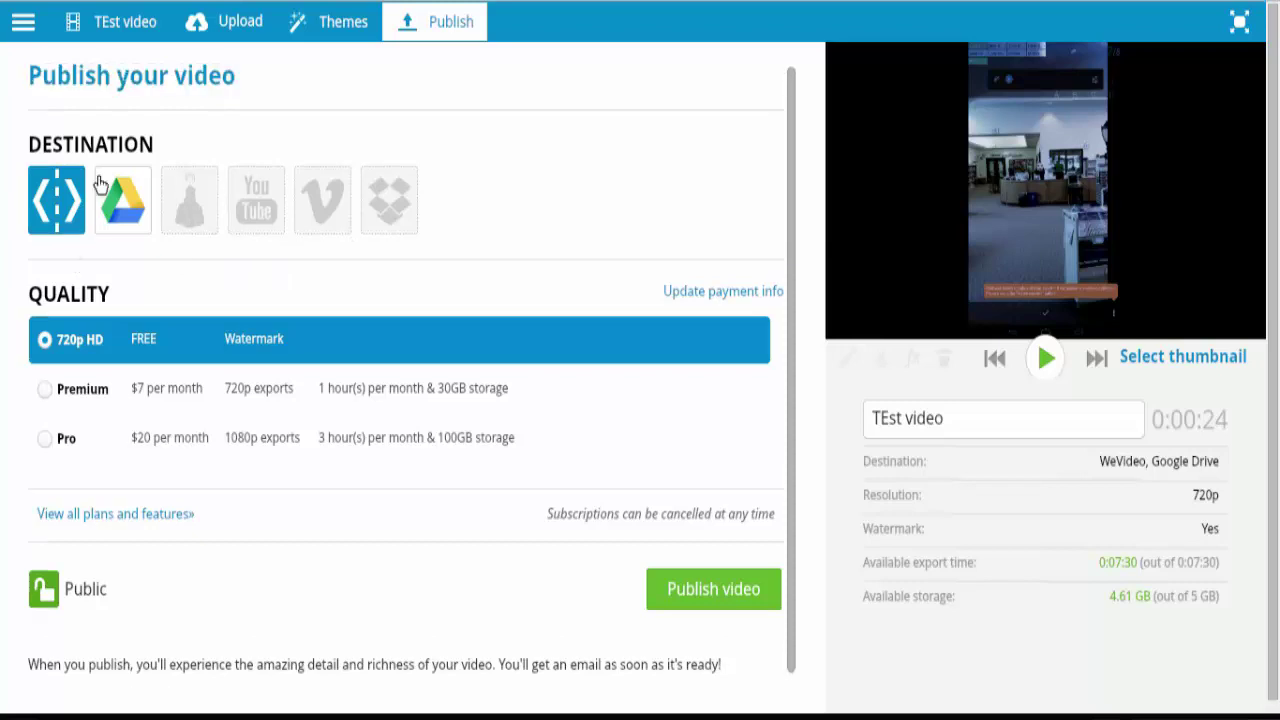
left_click(679, 592)
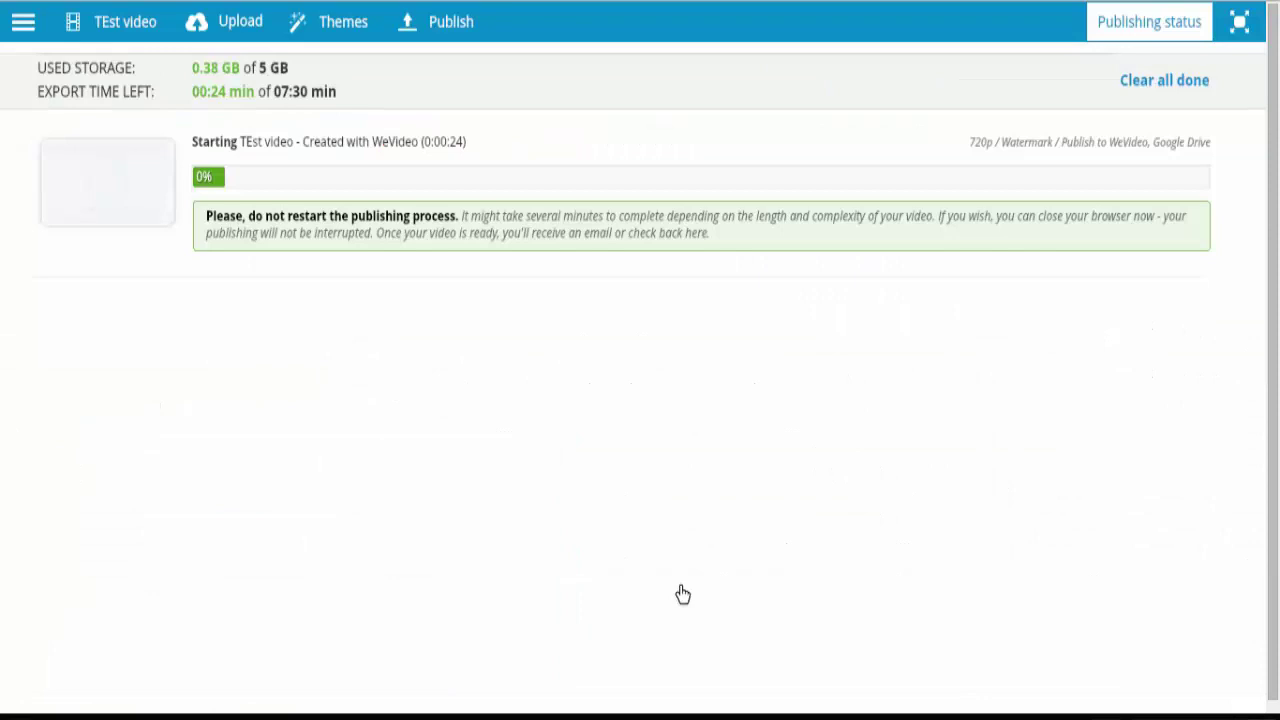